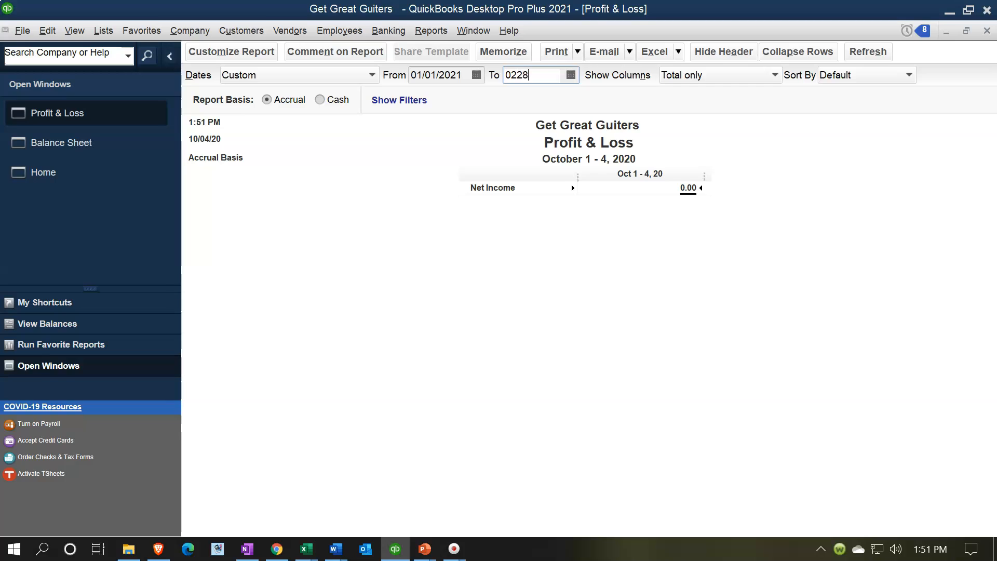
Set the Profit & Loss report's end date to 02/28/2021.
key(Tab)
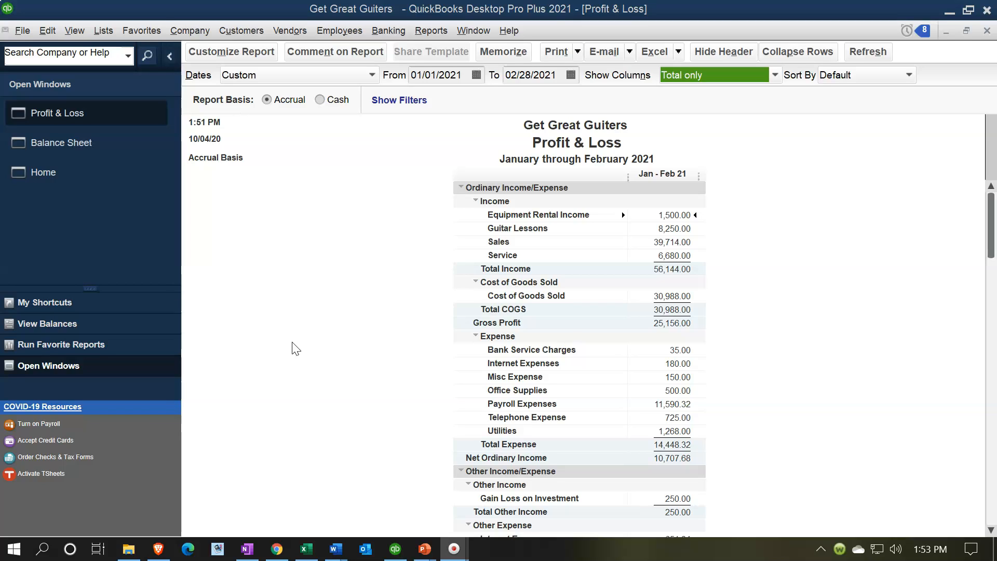
Switch to the adjusting entry worksheet in Excel and review the accounts, debits and credits of the Adj 3 entry line by line.
click(306, 547)
click(275, 407)
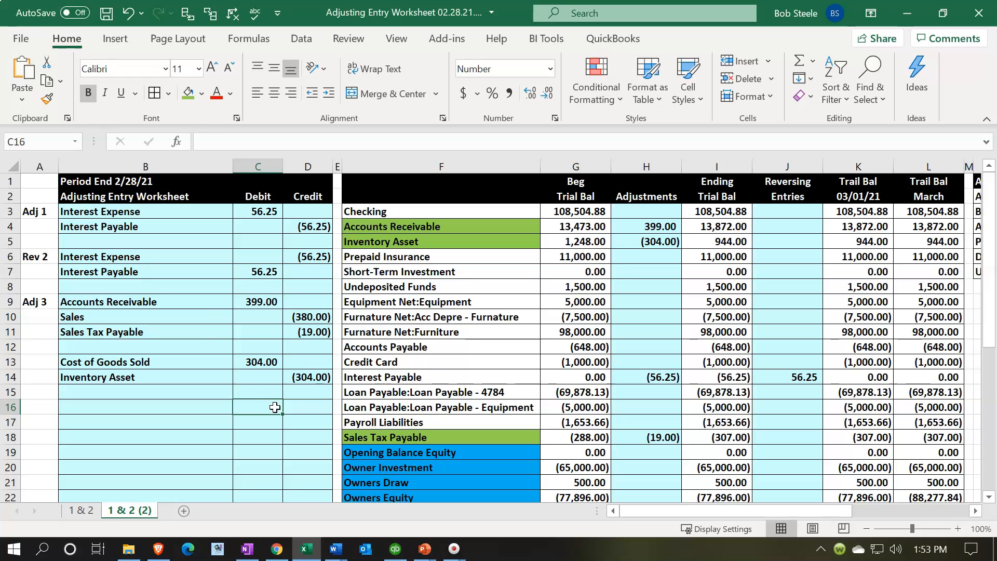
click(209, 306)
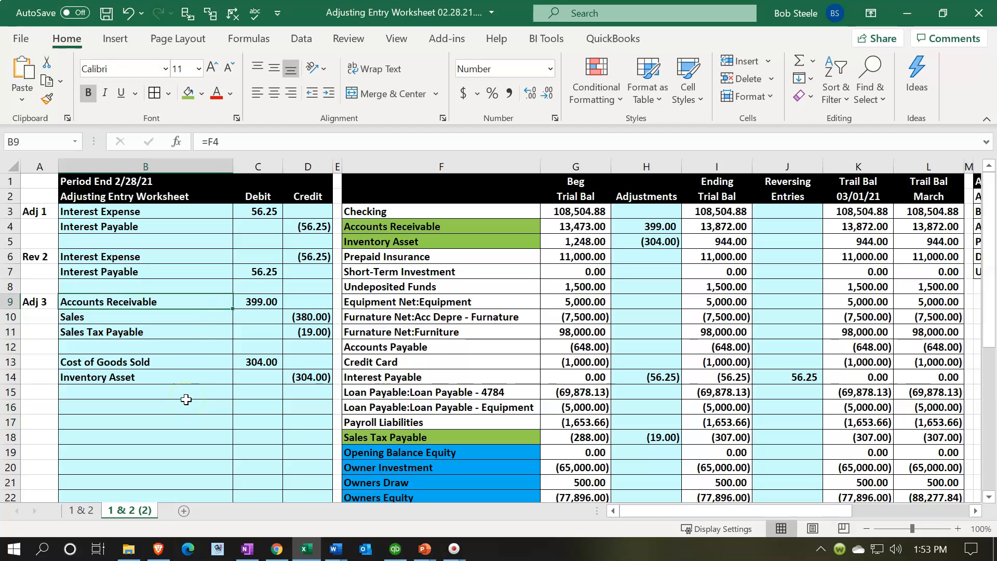
key(Right)
key(Down)
key(Right)
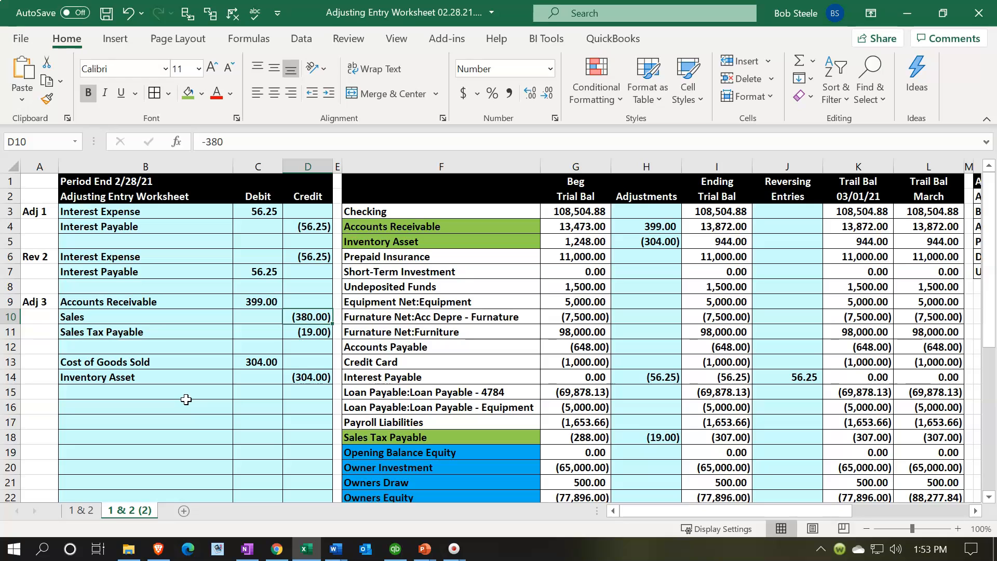
key(Down)
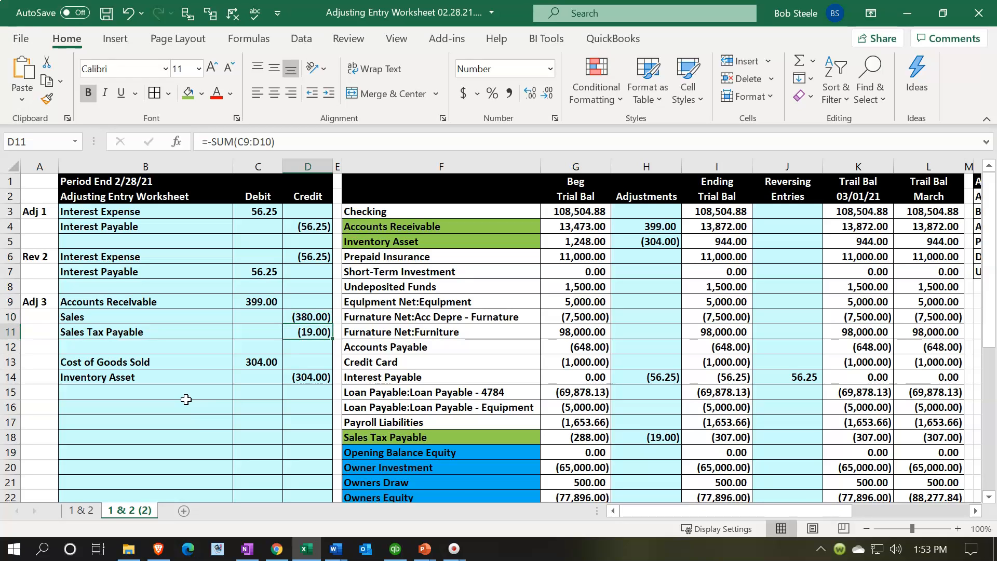
key(Down)
key(Left)
key(Down)
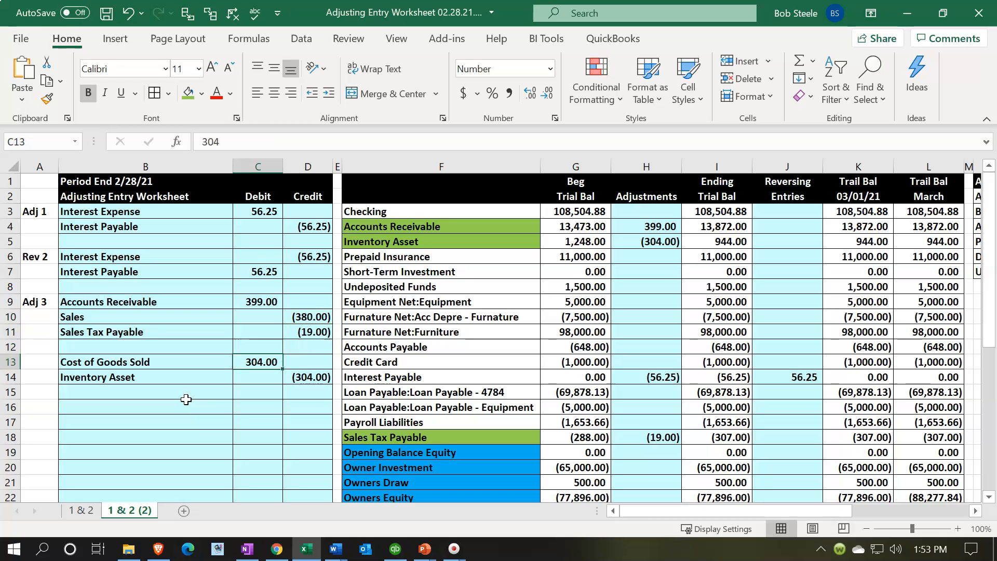
key(Down)
key(Right)
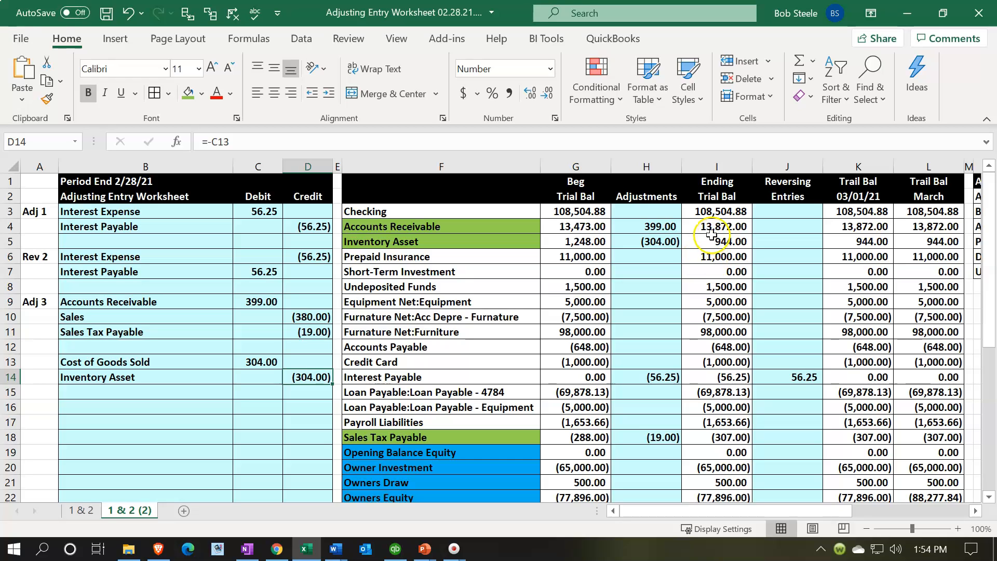
Examine the ending trial balance for Checking through Inventory Asset and the receivable, sales tax and inventory lines of the Adj 3 entry.
drag(719, 212, 720, 248)
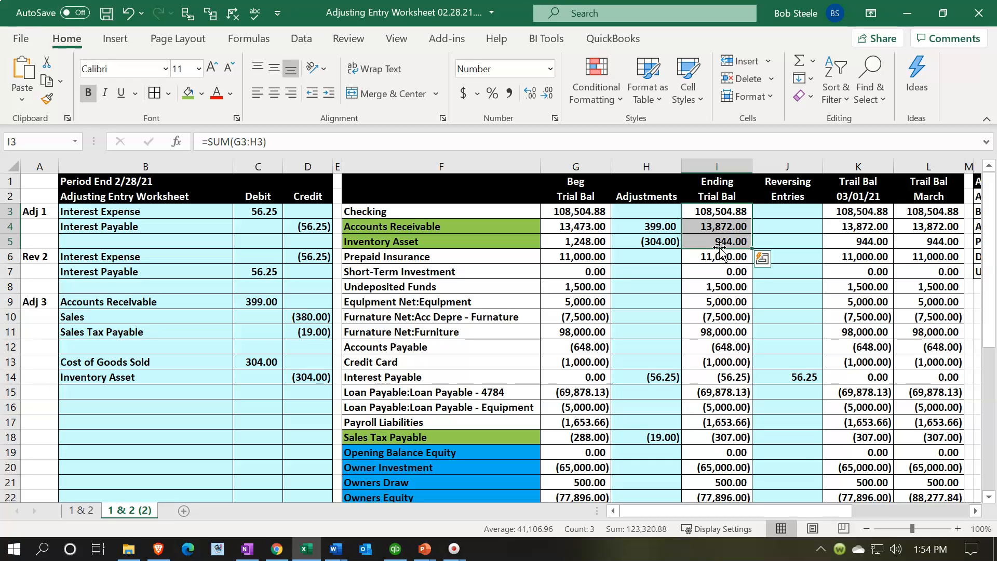
drag(166, 303, 290, 387)
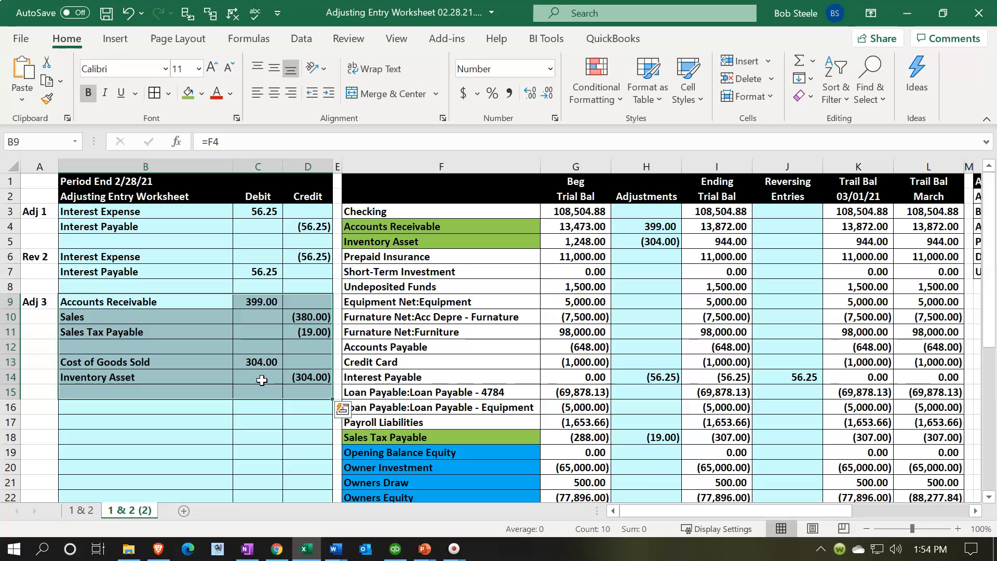
right_click(236, 368)
drag(201, 301, 255, 303)
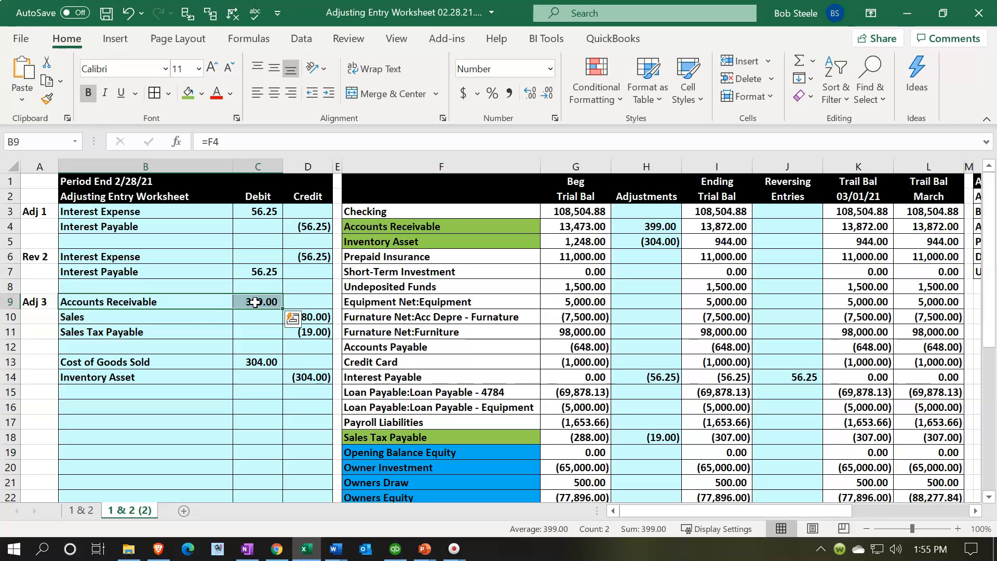
drag(211, 329, 305, 338)
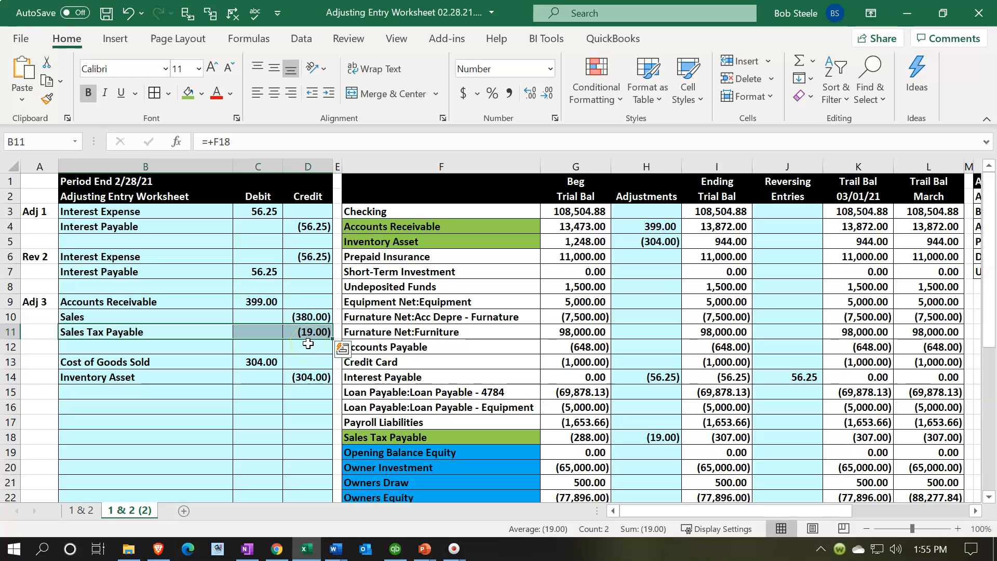
drag(205, 383, 287, 382)
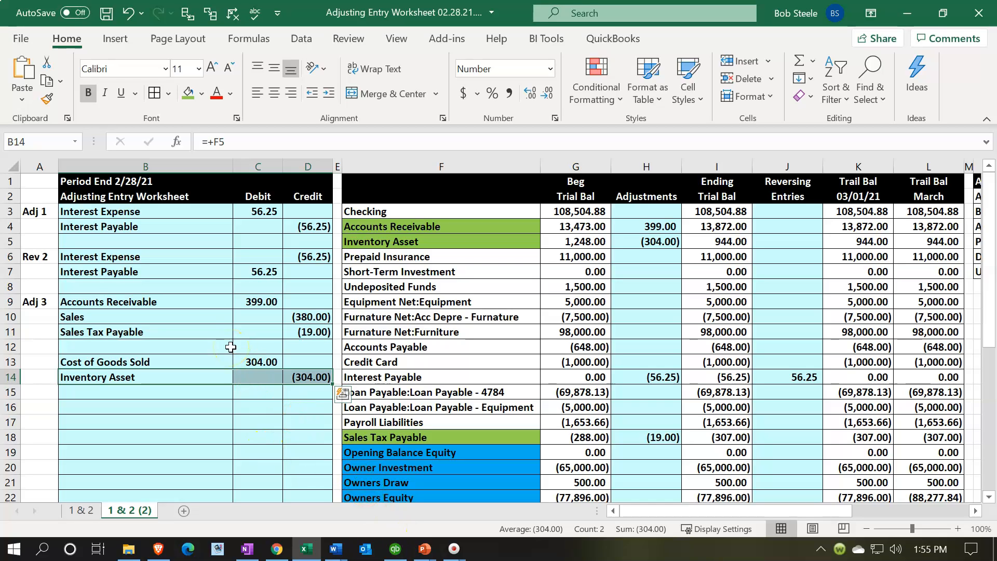
drag(190, 299, 296, 337)
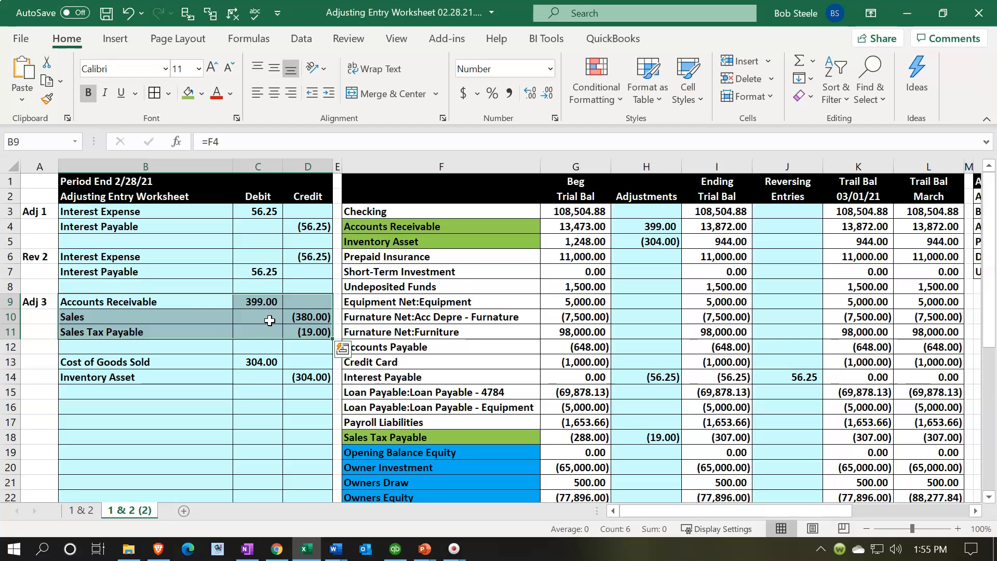
click(204, 304)
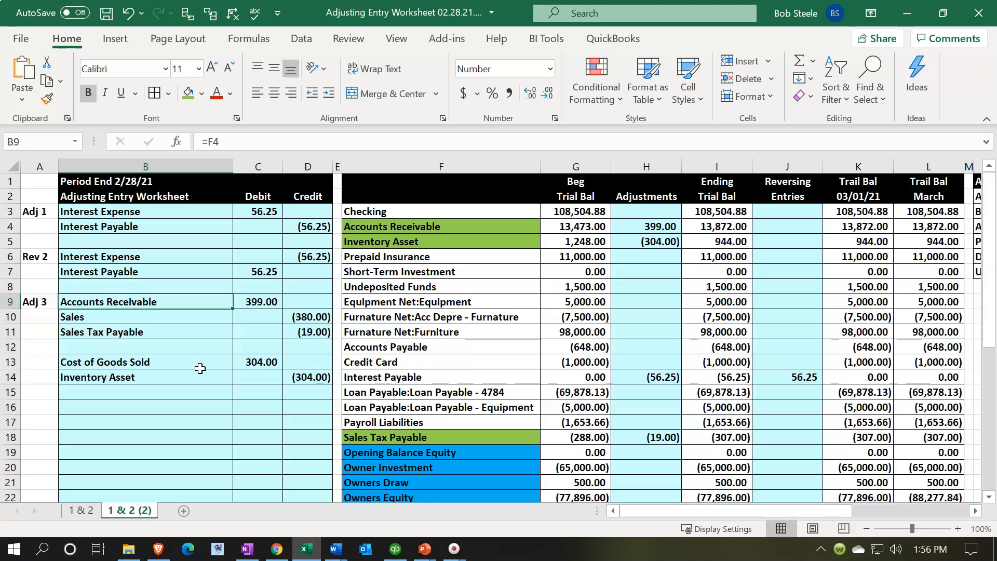
Switch to QuickBooks Desktop and open the Chart of Accounts.
click(395, 546)
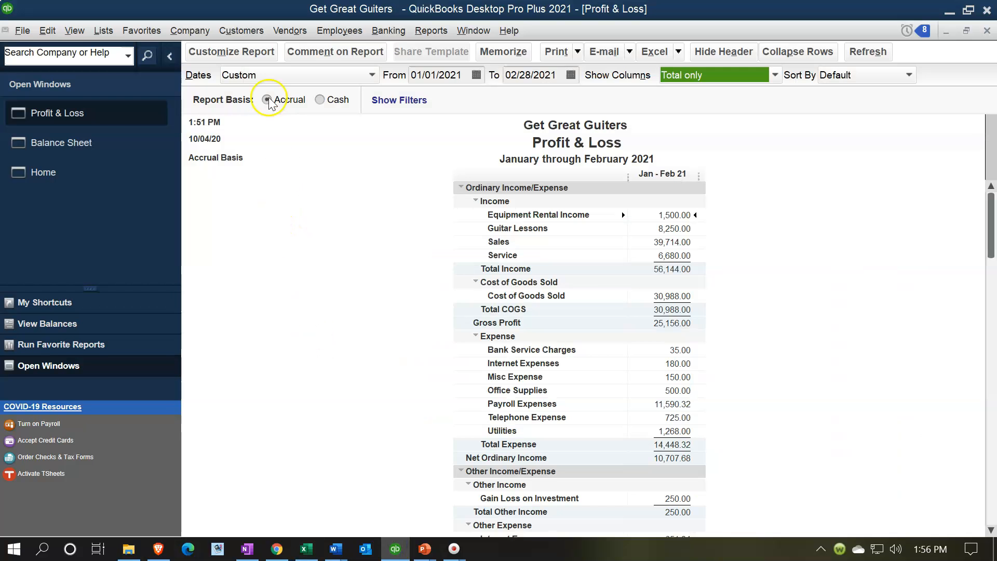
click(174, 38)
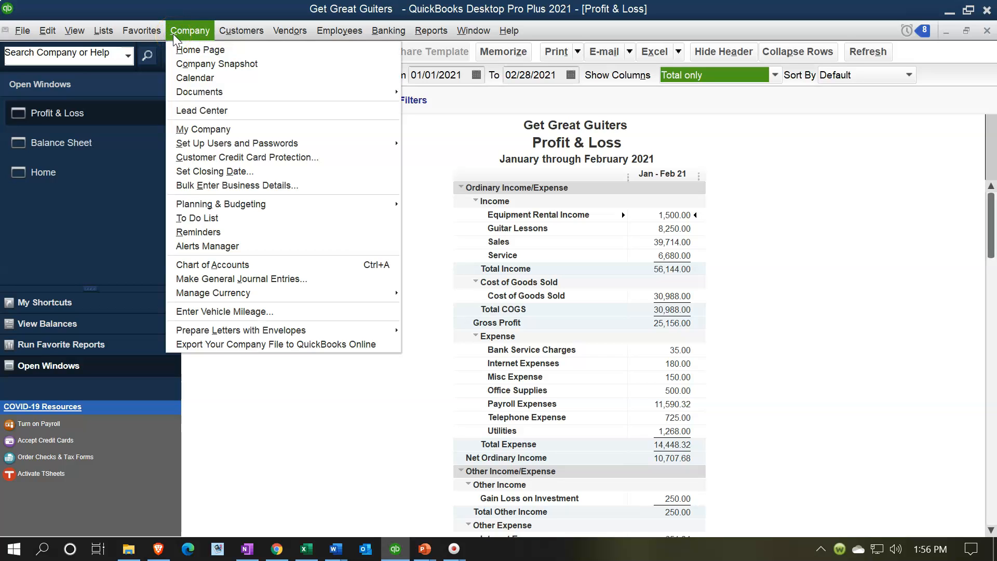
click(173, 33)
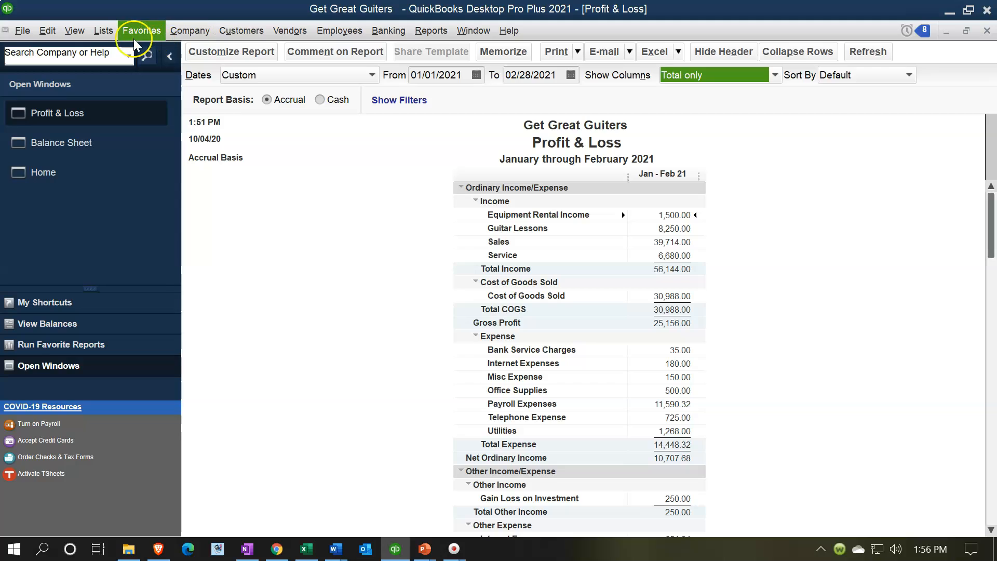
click(117, 37)
click(115, 34)
click(107, 33)
click(110, 50)
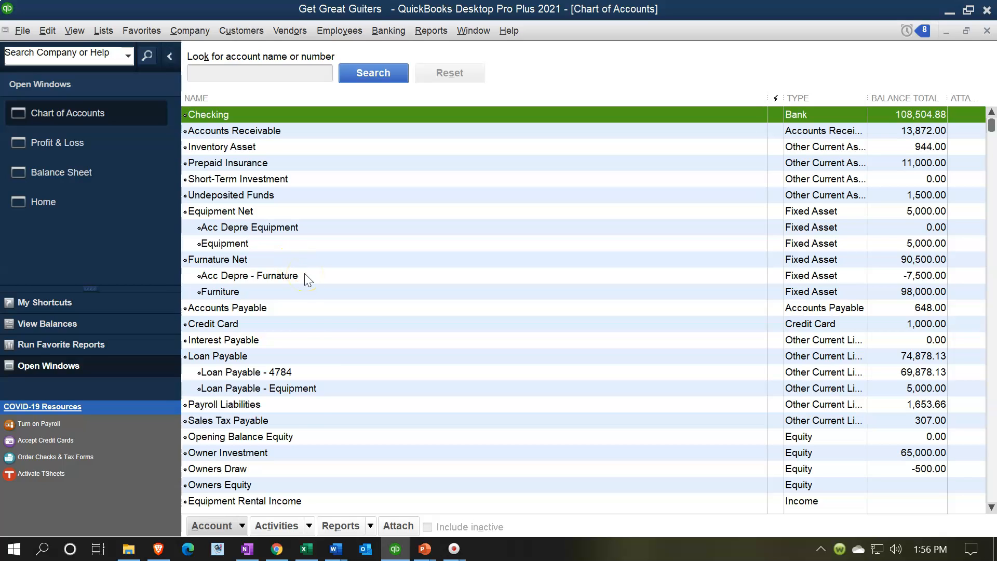
Rename the Sales Tax Payable account as Sales Tax Payable 1 and save it.
click(325, 421)
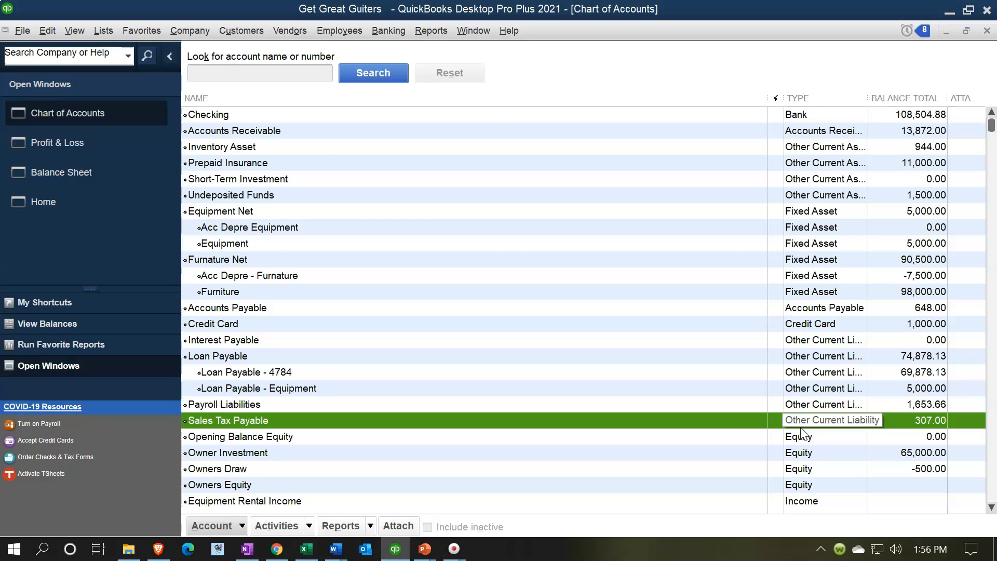
scroll(585, 393, down, 3)
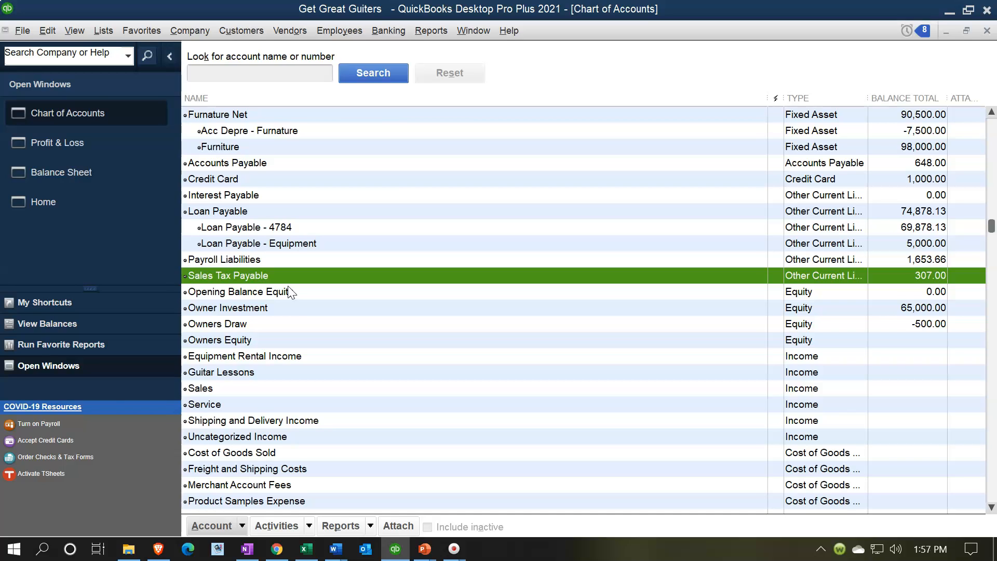
click(286, 283)
right_click(288, 276)
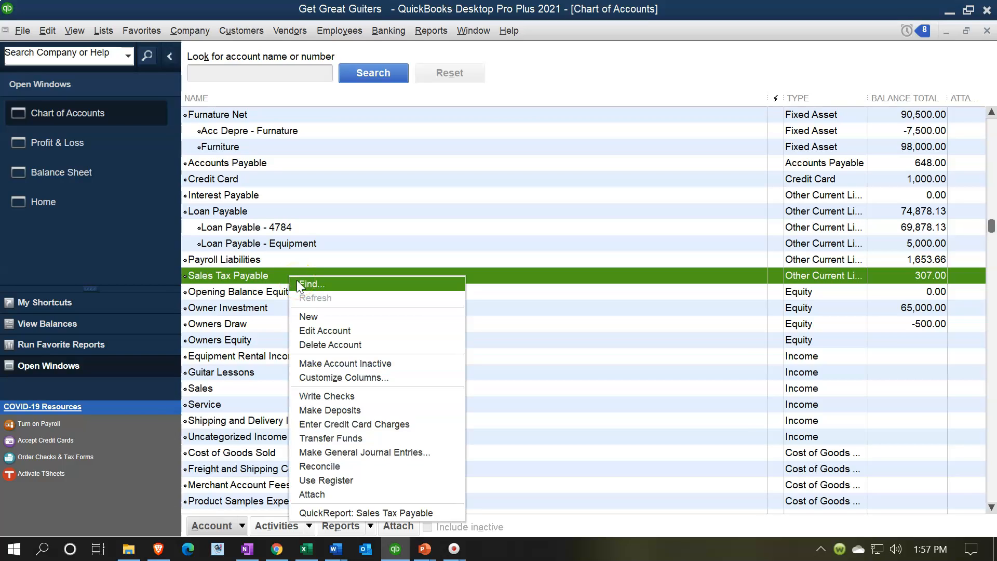
click(331, 332)
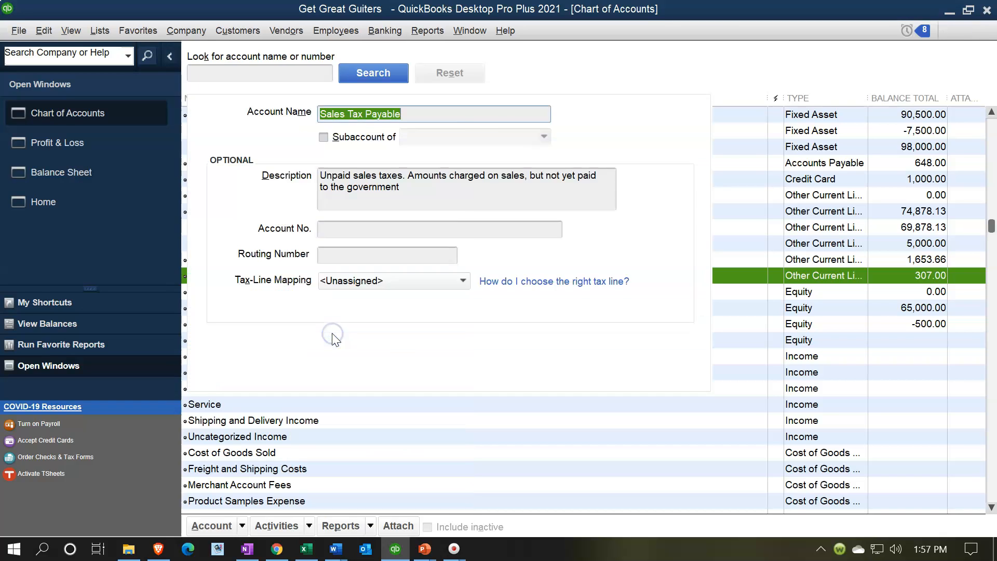
click(430, 117)
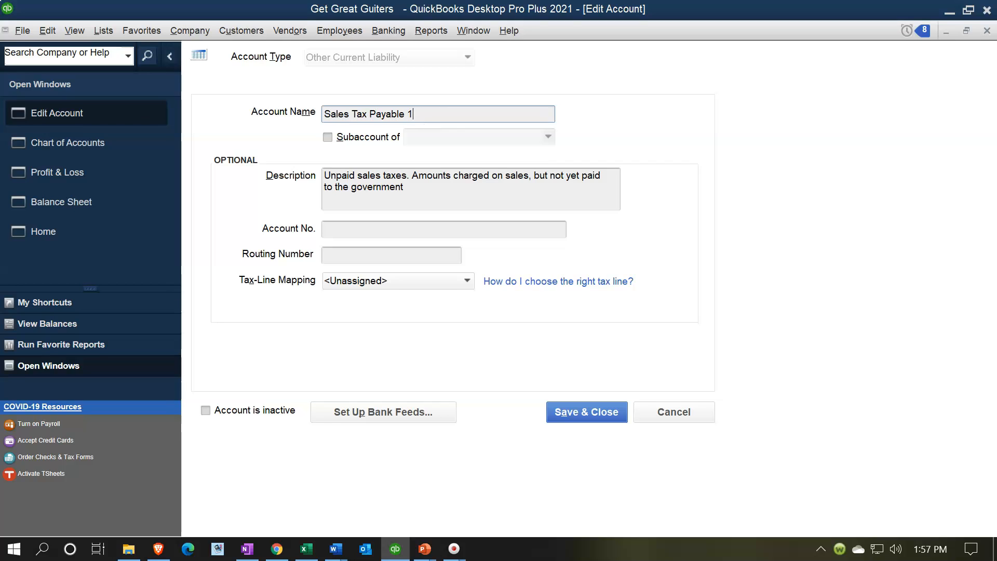
click(573, 408)
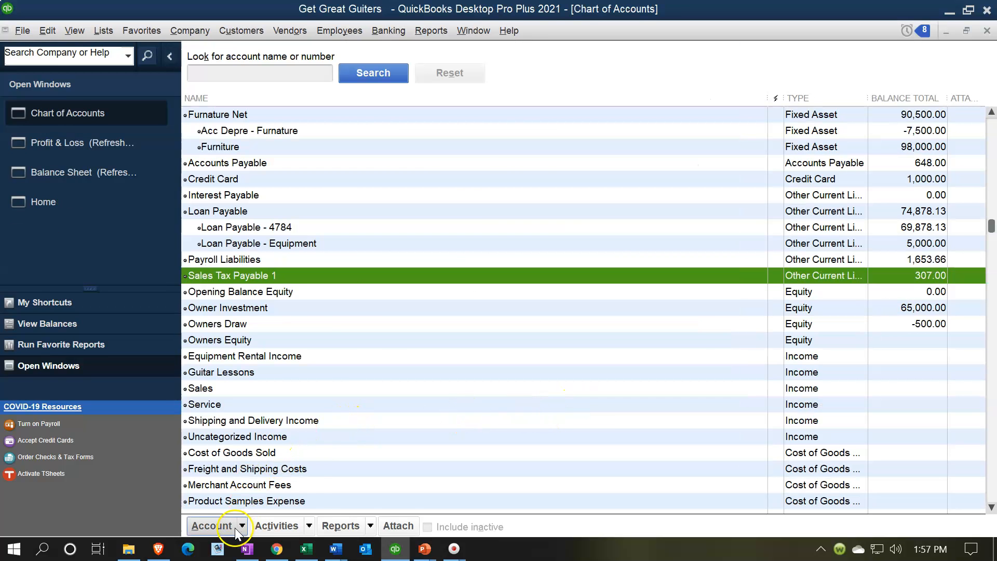
Create and save a new Other Current Liability account named Sales Tax Payable.
click(234, 527)
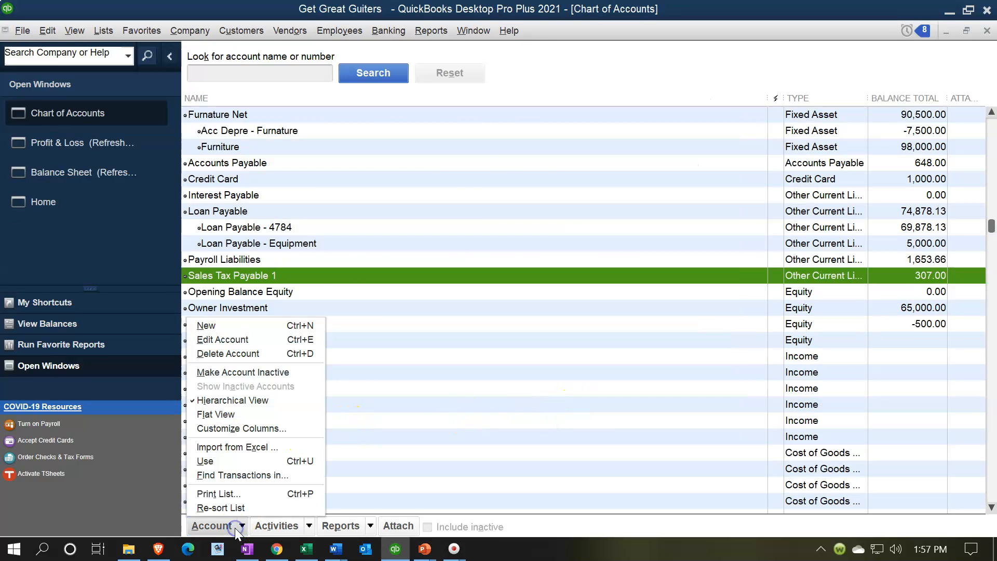
click(246, 329)
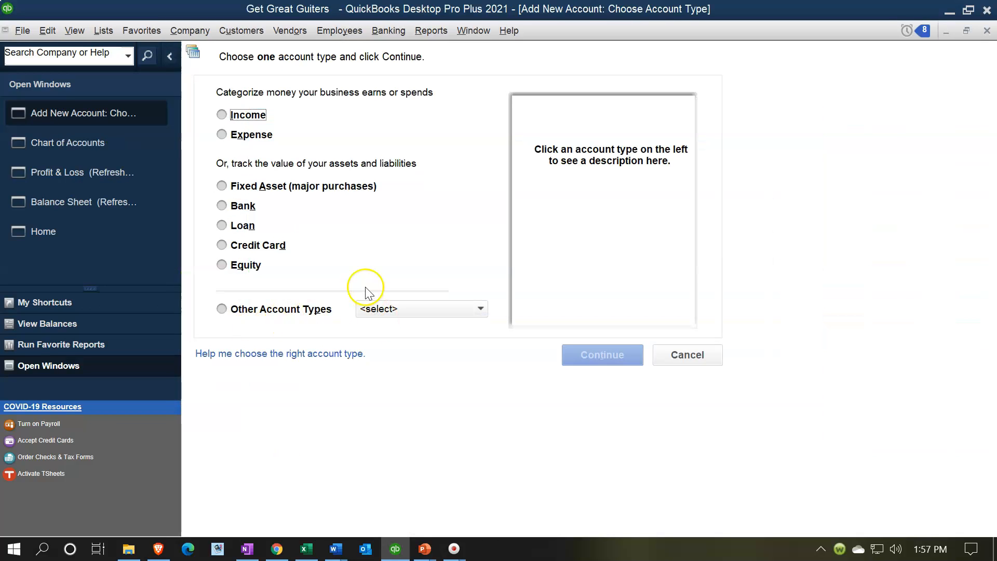
click(405, 308)
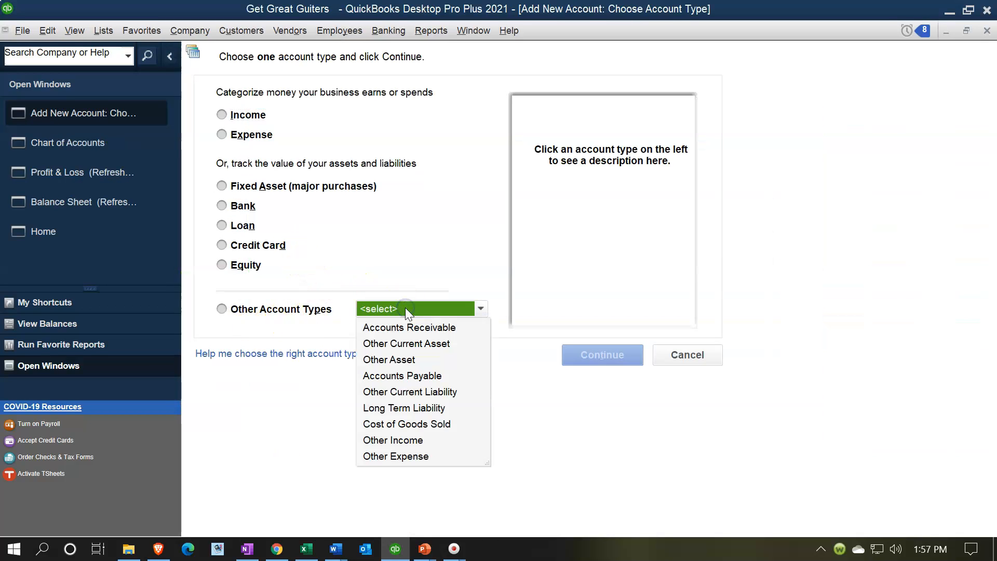
click(410, 391)
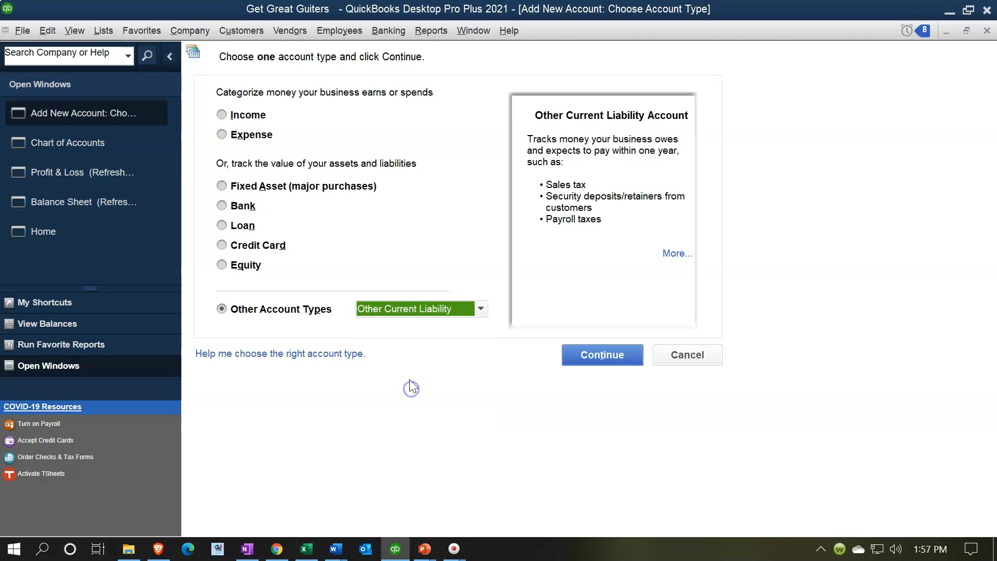
click(606, 354)
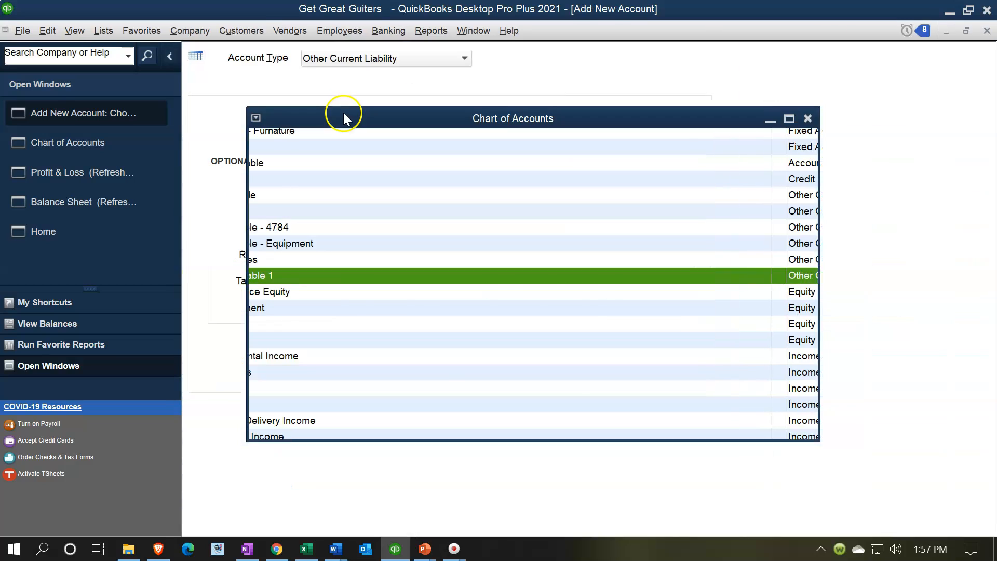
text(Sa)
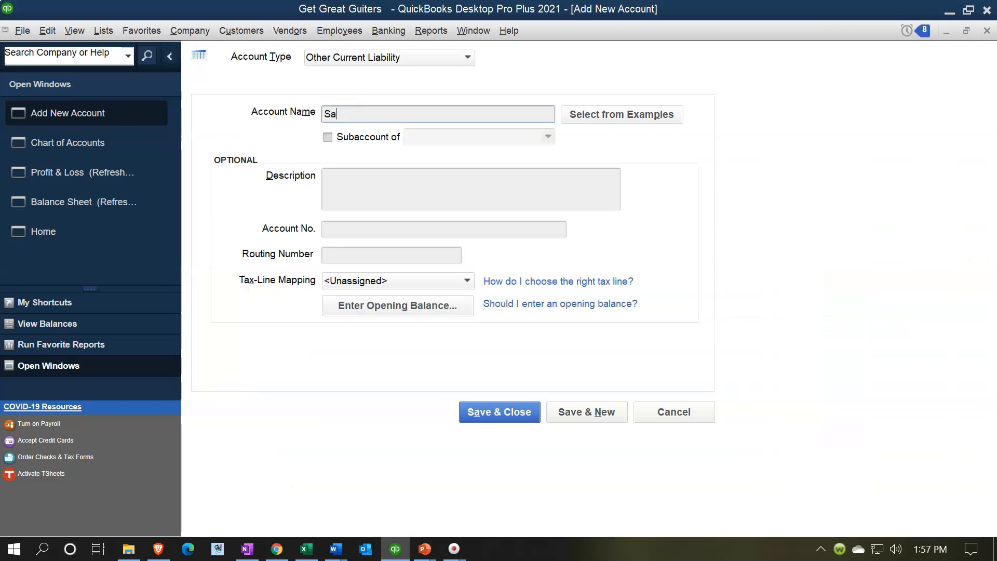
text(les Tax Payable)
click(499, 412)
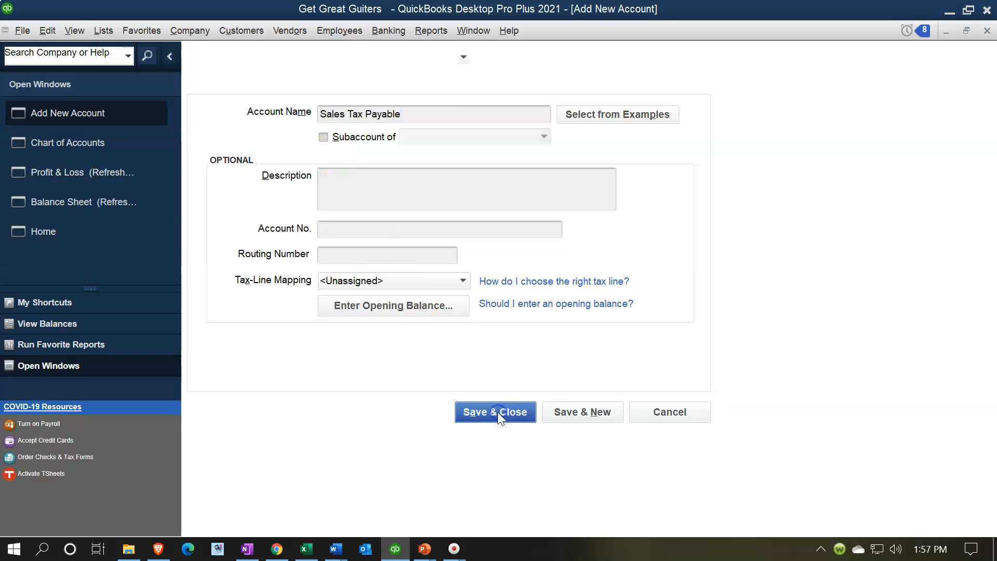
Make the Sales Tax Payable 1 account a subaccount of Sales Tax Payable and save it.
click(302, 226)
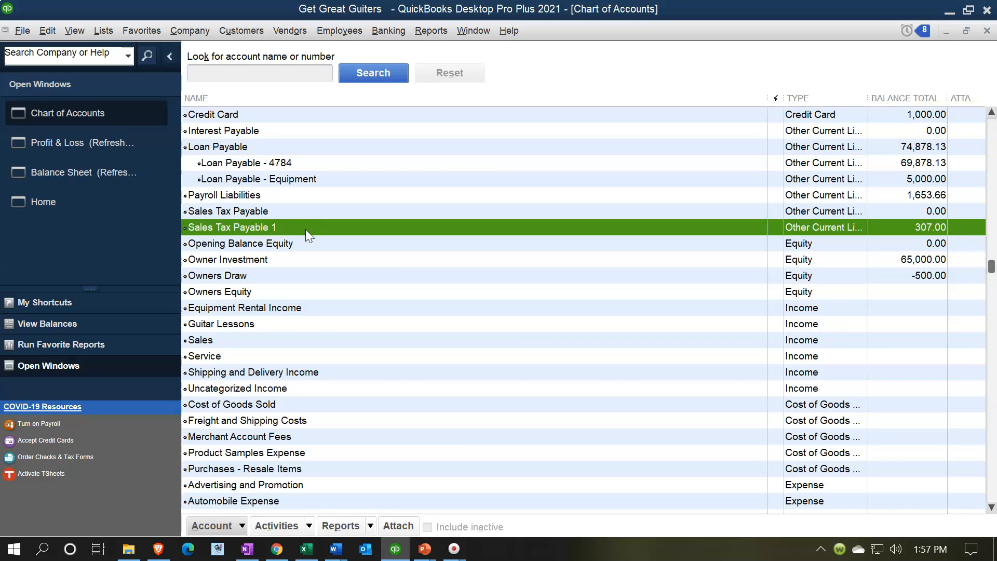
right_click(306, 229)
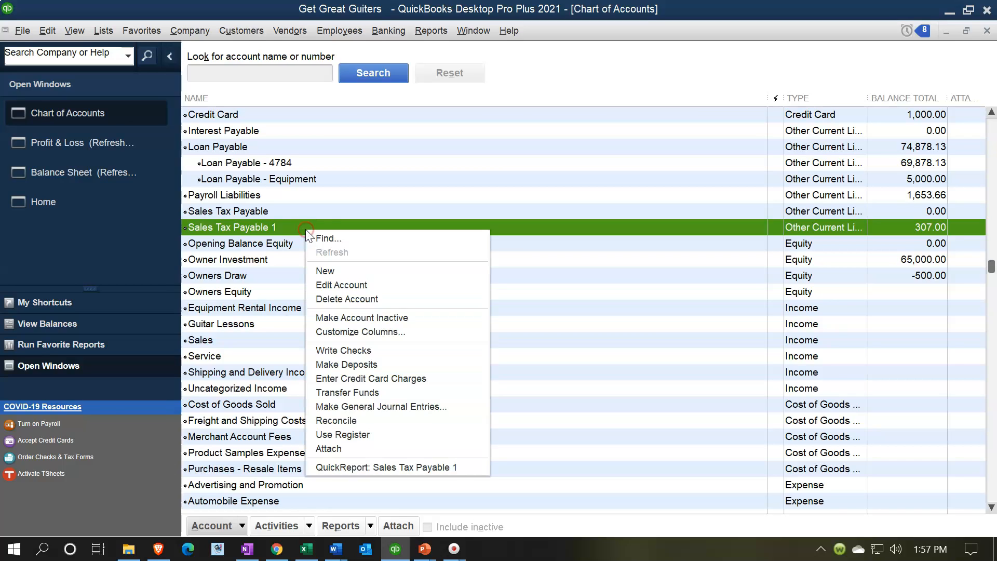
click(350, 287)
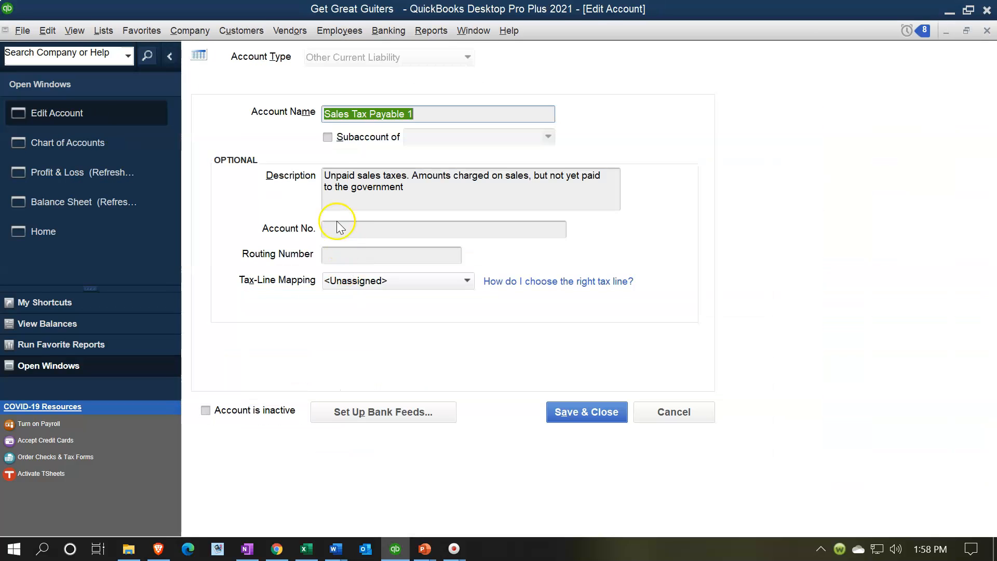
click(329, 139)
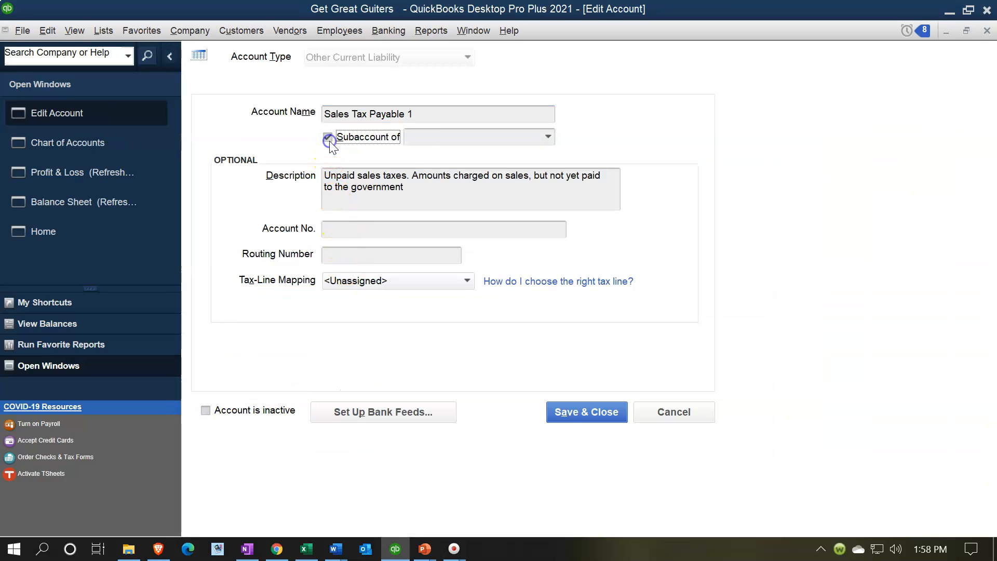
click(414, 137)
text(Sales Tax Payable)
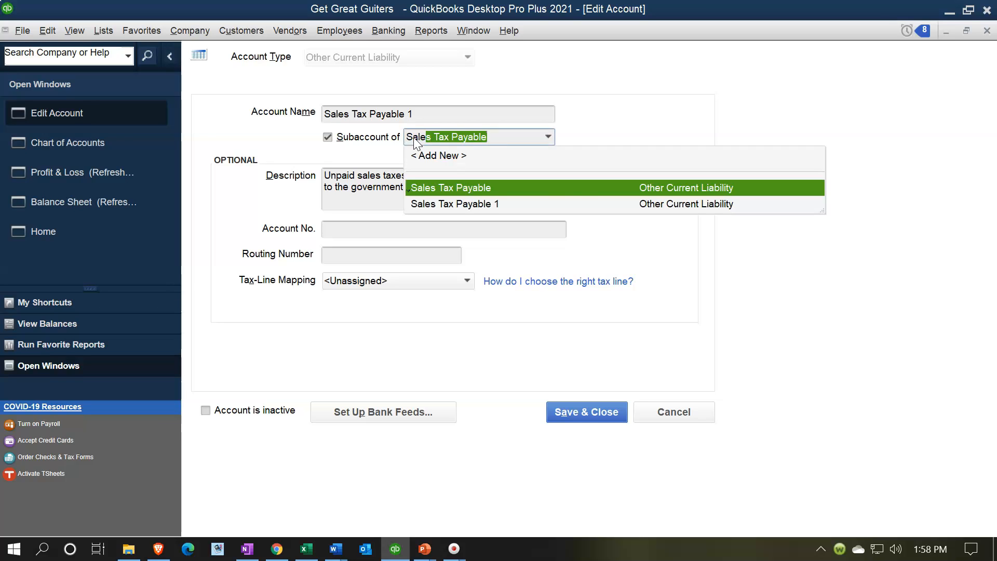
key(Tab)
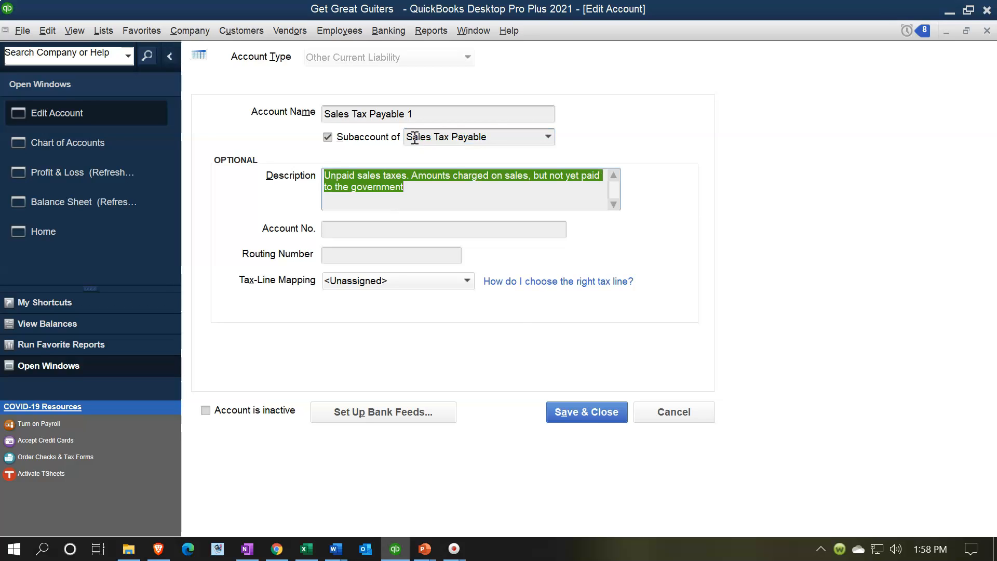
click(568, 408)
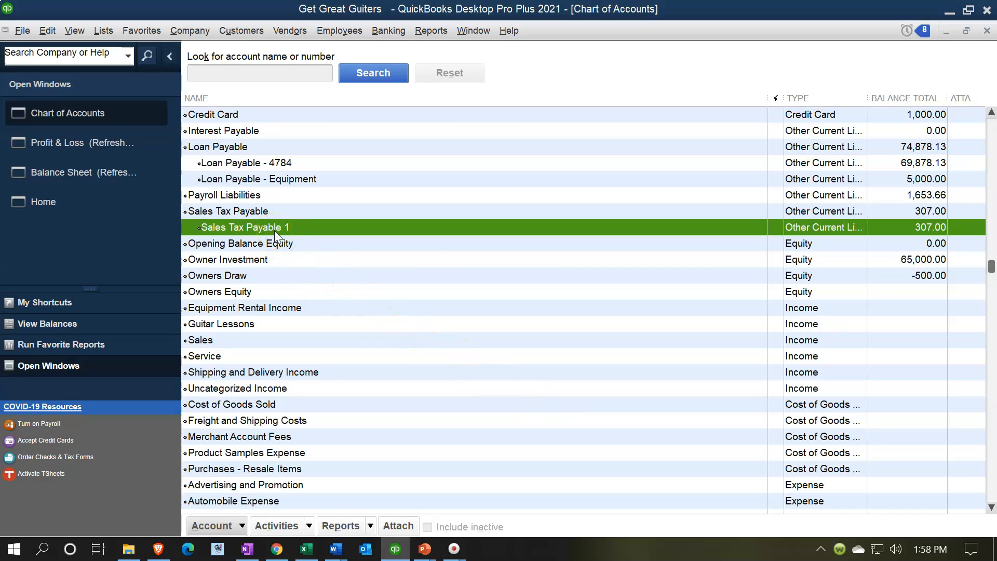
click(239, 530)
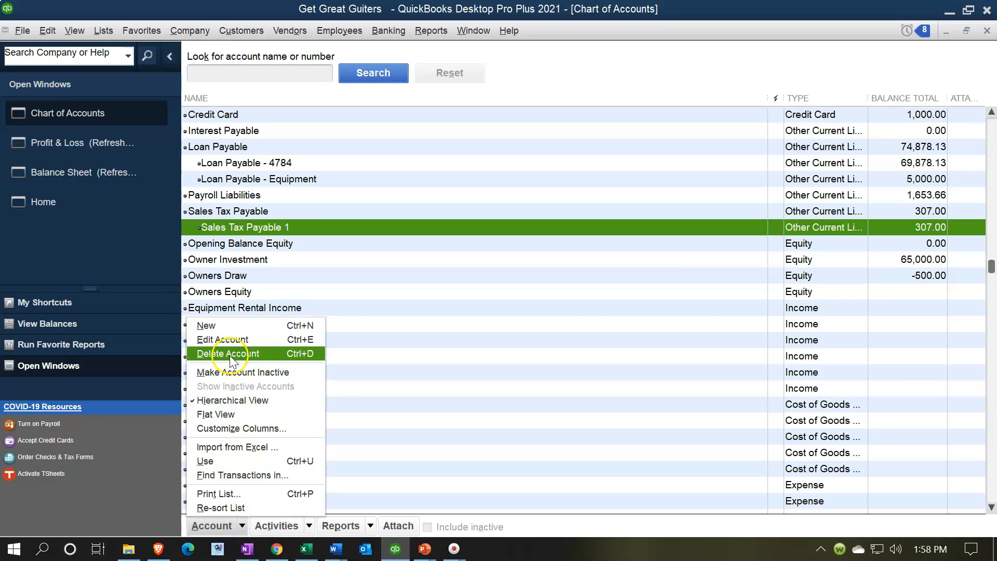
click(227, 339)
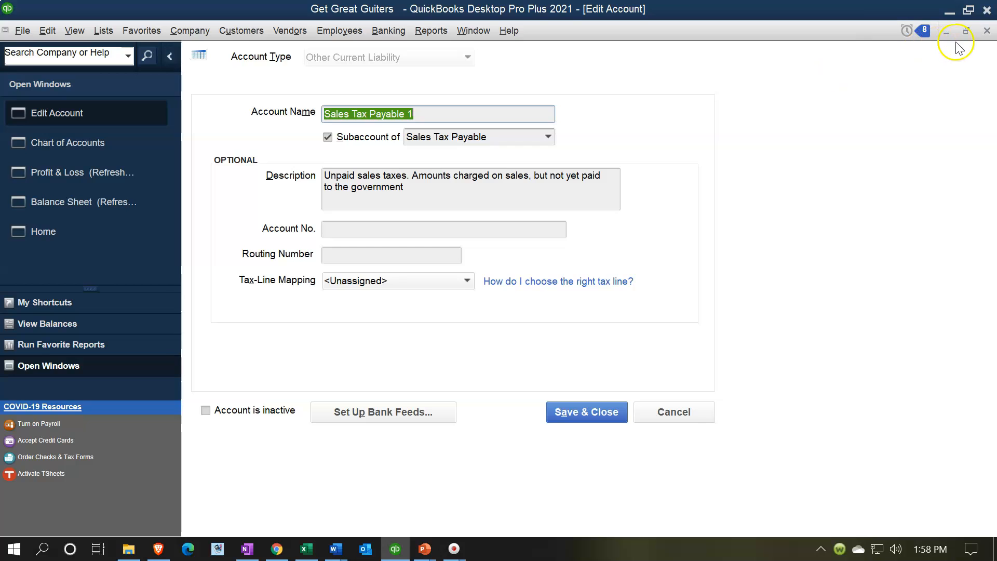
click(986, 30)
Create and save a new Other Current Liability account named Sales Tax Payable 2 Adj Entries.
click(216, 530)
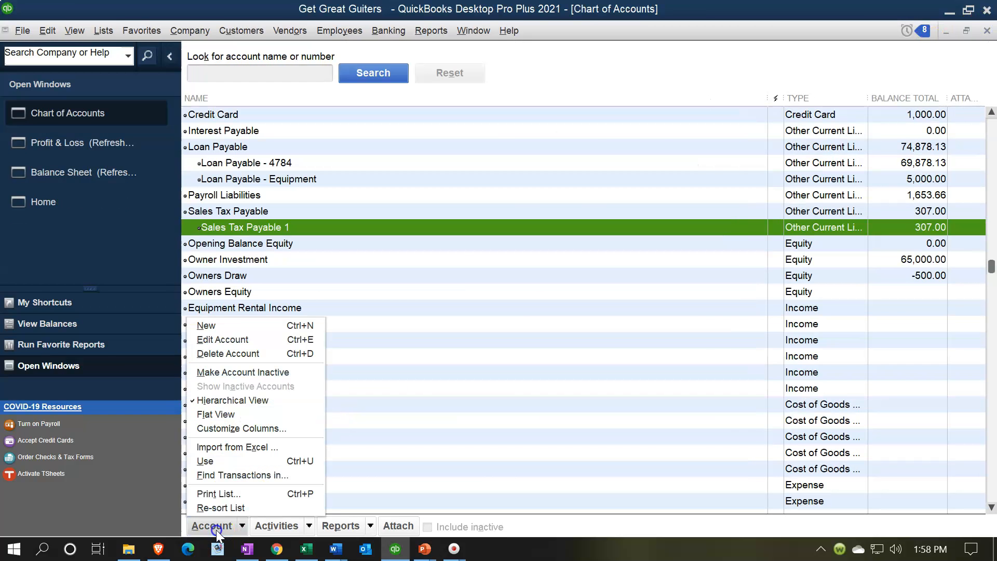
click(232, 325)
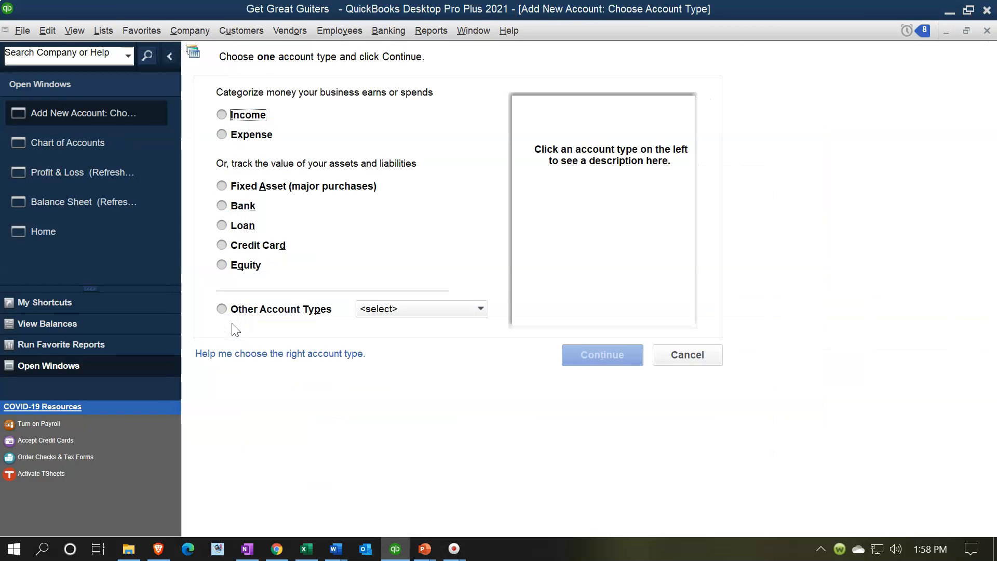
click(374, 311)
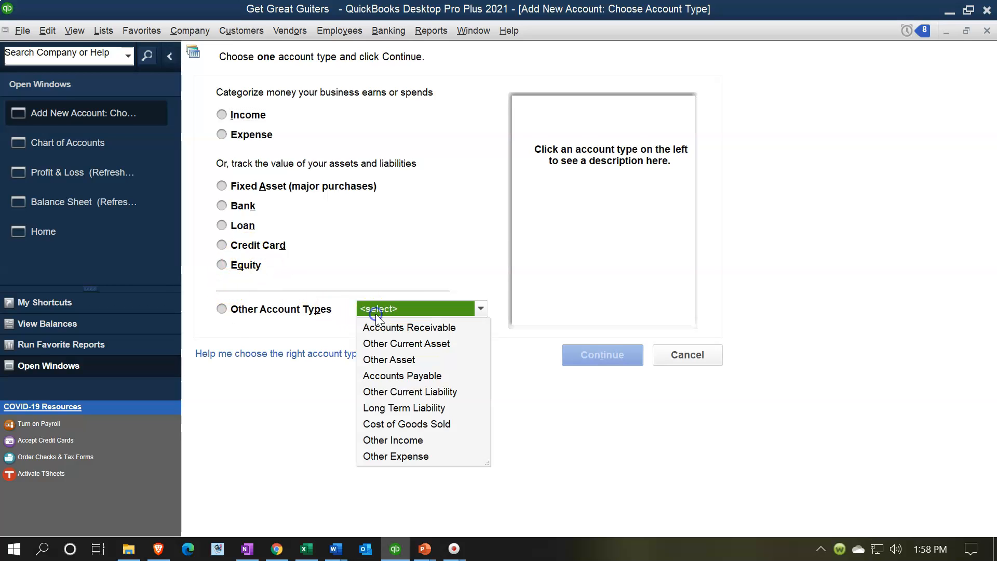
click(399, 391)
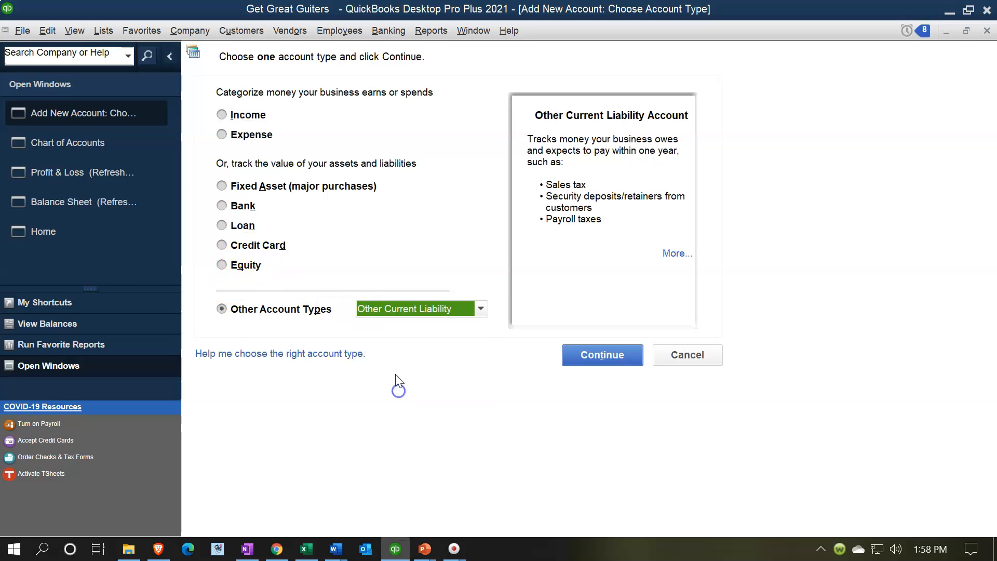
click(617, 348)
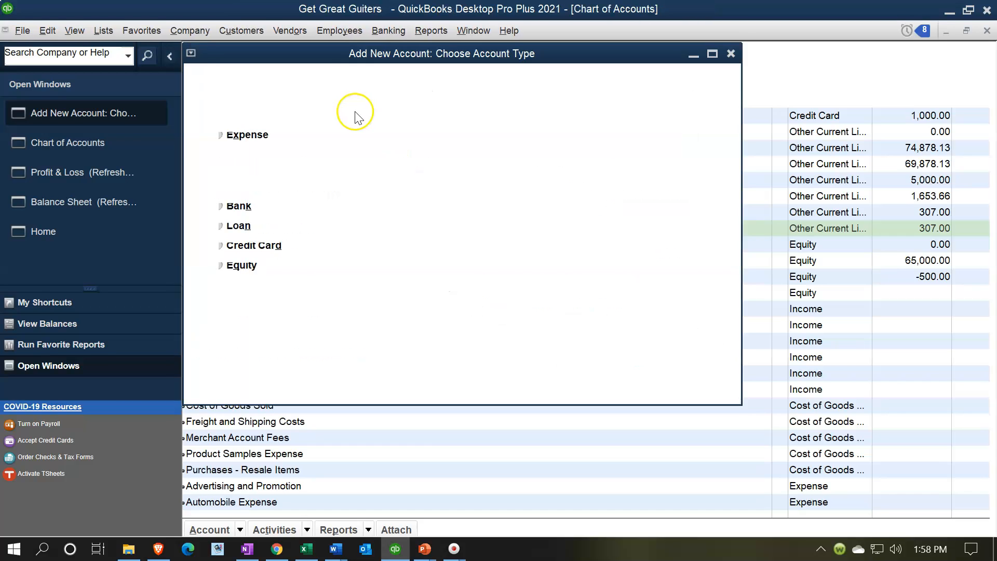
text(Sa)
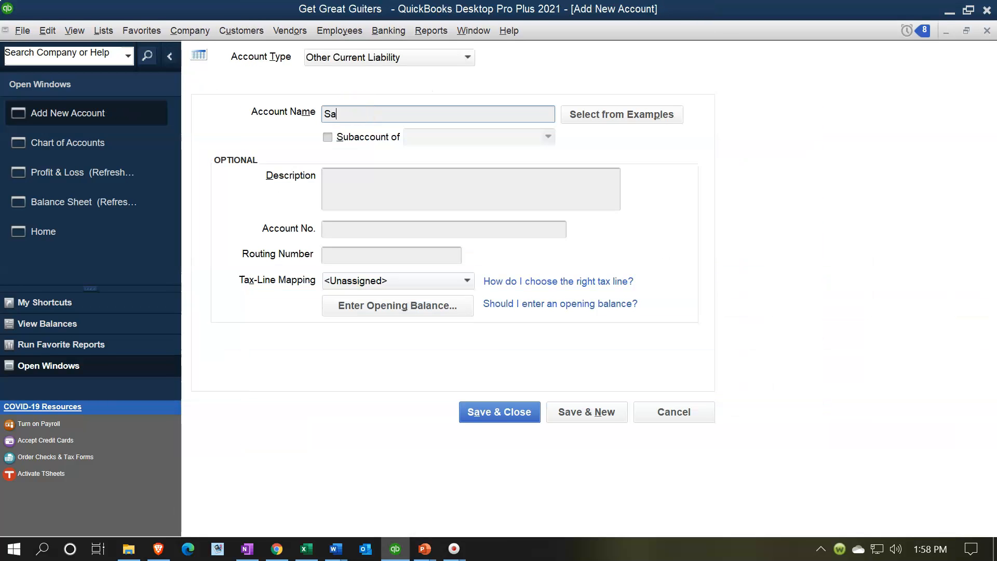
text(les Tax Payable 2 Adj Entries)
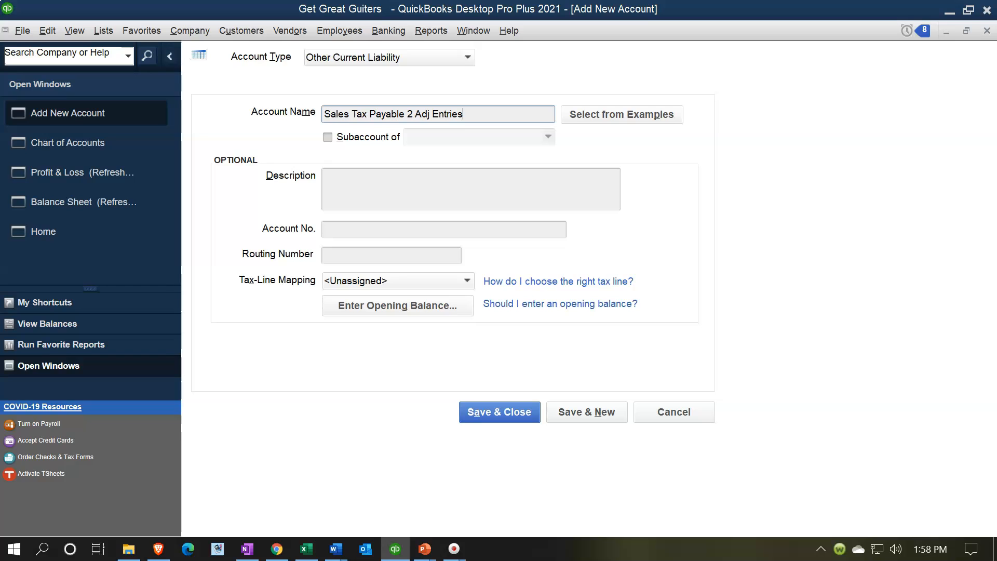
click(475, 403)
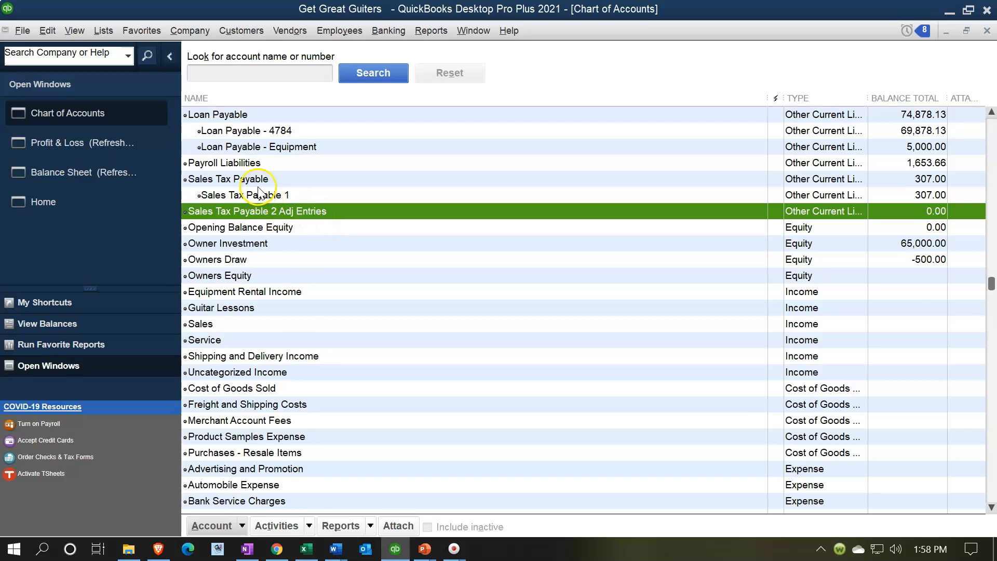
Make the Sales Tax Payable 2 Adj Entries account a subaccount of Sales Tax Payable and save it.
click(234, 524)
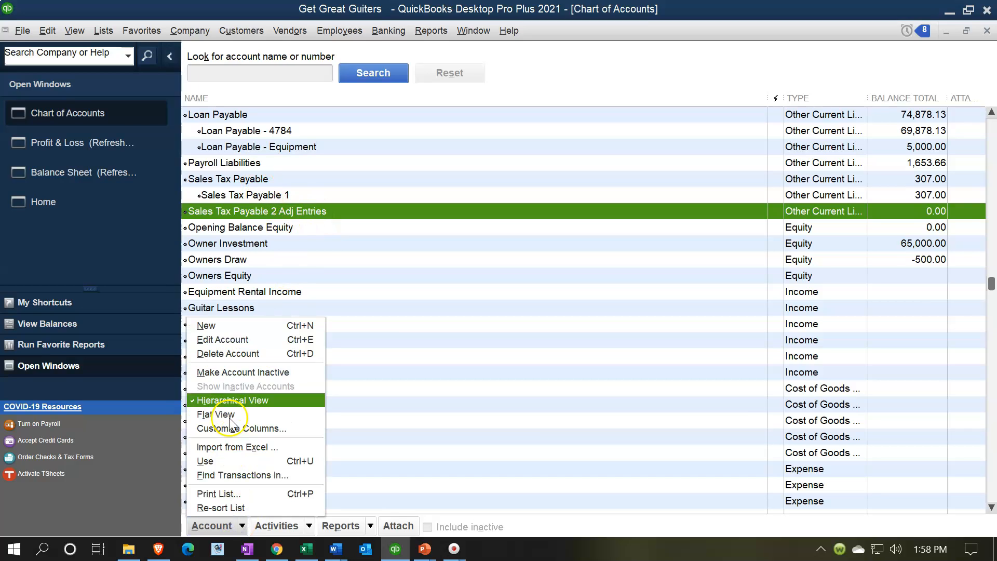
click(220, 339)
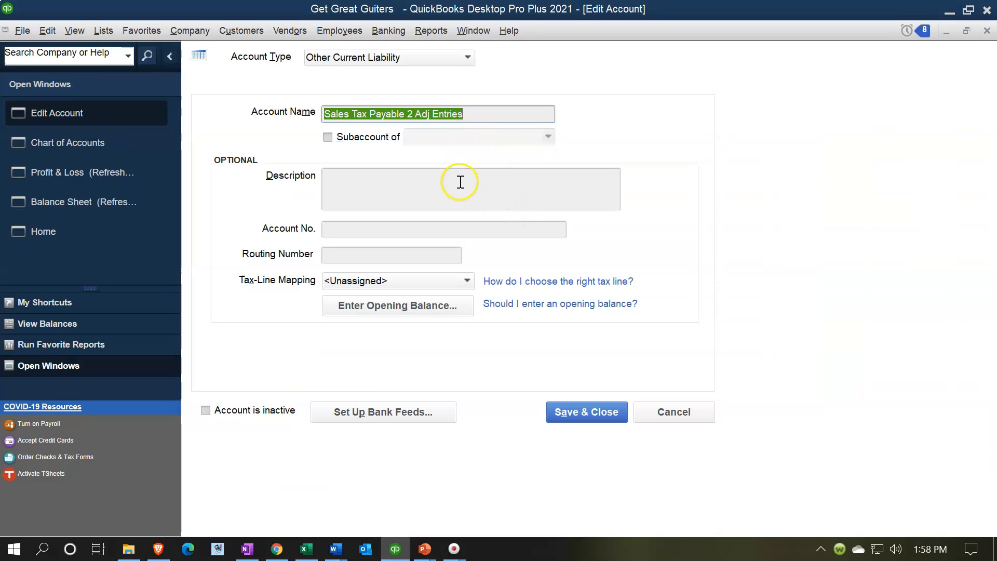
click(328, 138)
click(429, 139)
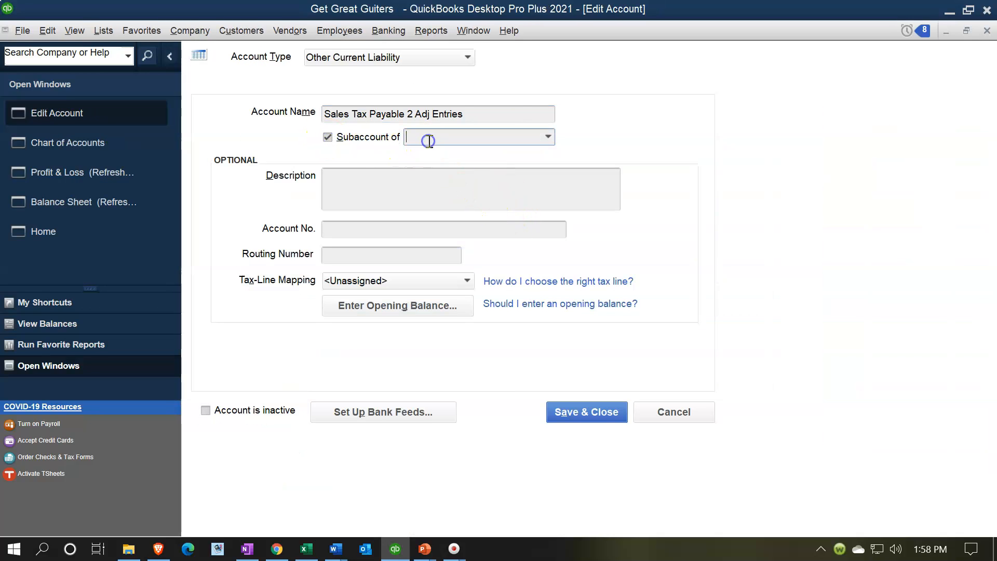
text(Sales Tax Payable)
key(Tab)
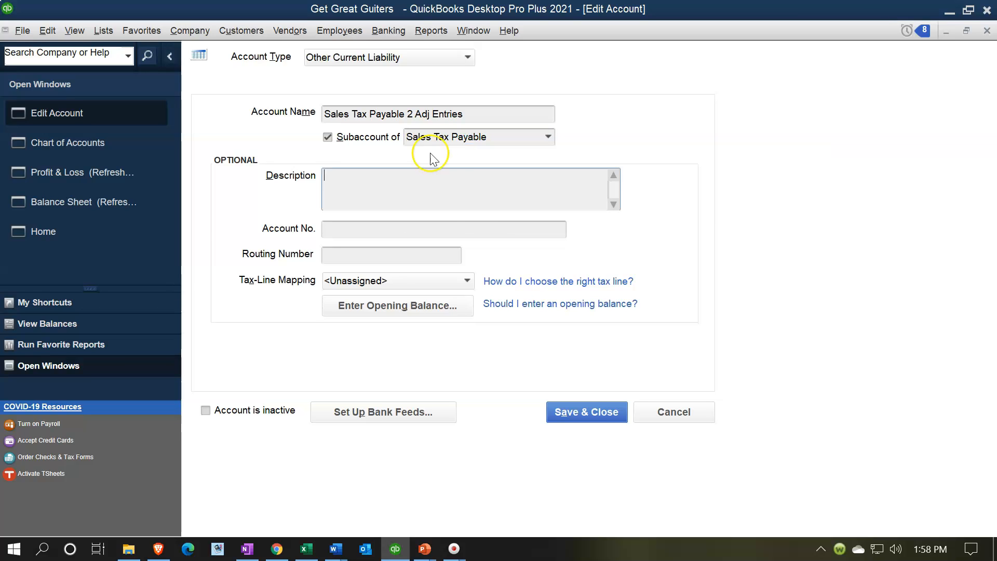
click(583, 407)
click(583, 407)
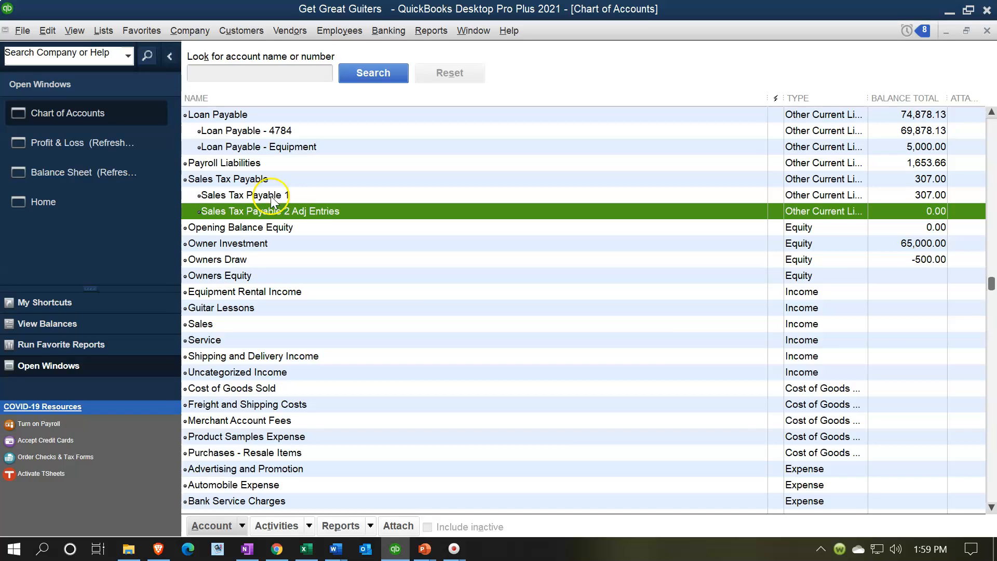
Check the Adj 3 entry in the Excel adjusting entry worksheet and return to the QuickBooks Chart of Accounts.
click(262, 199)
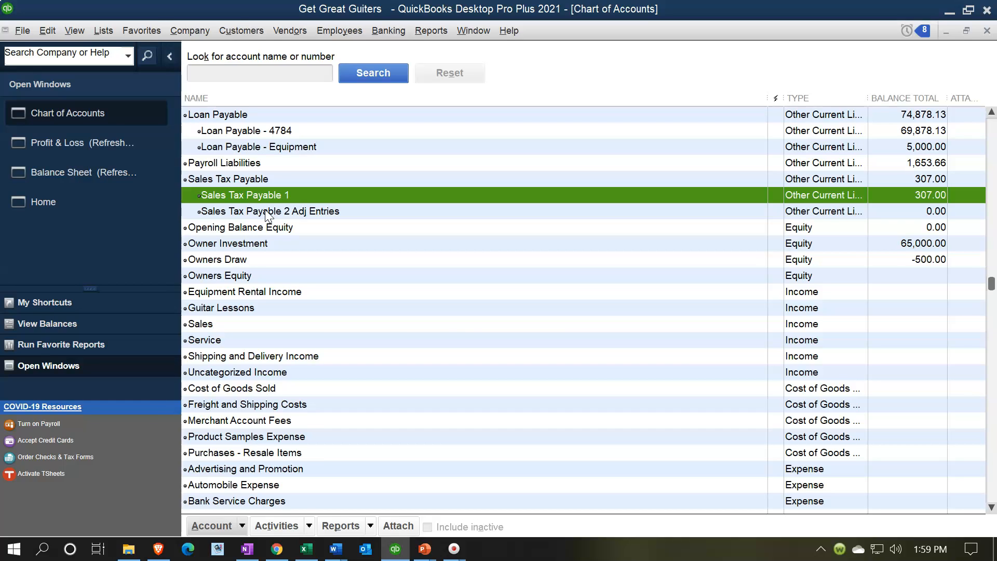
click(312, 548)
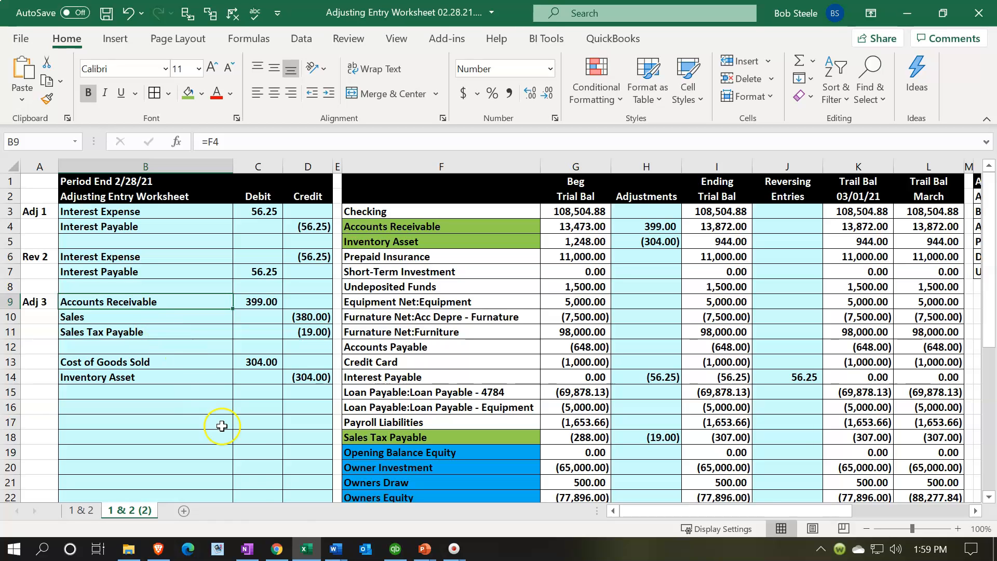
click(307, 549)
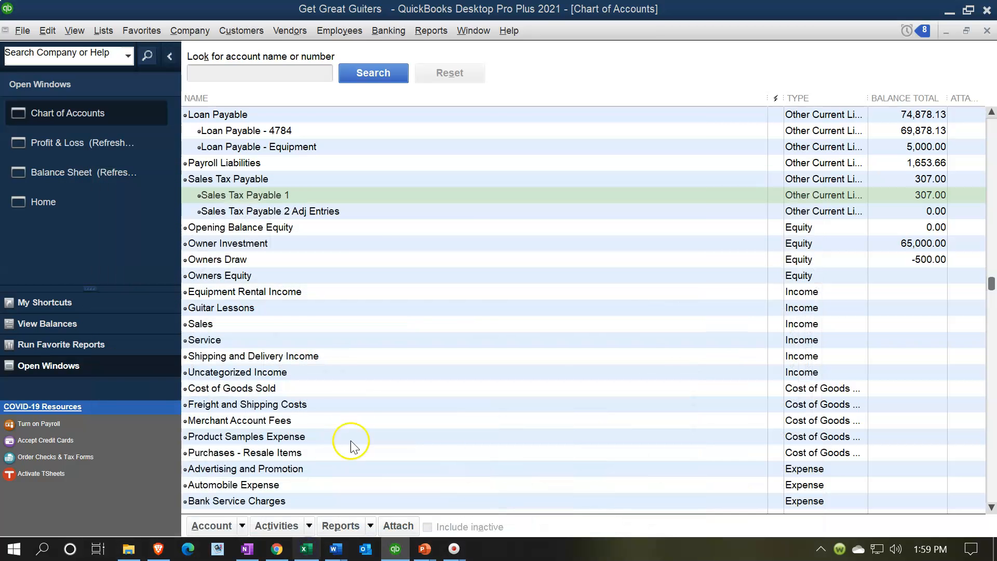
Examine Accounts Receivable on the Balance Sheet and the 03/05/2021 Anderson Guitars invoice in the Customer Balance Detail report.
click(87, 179)
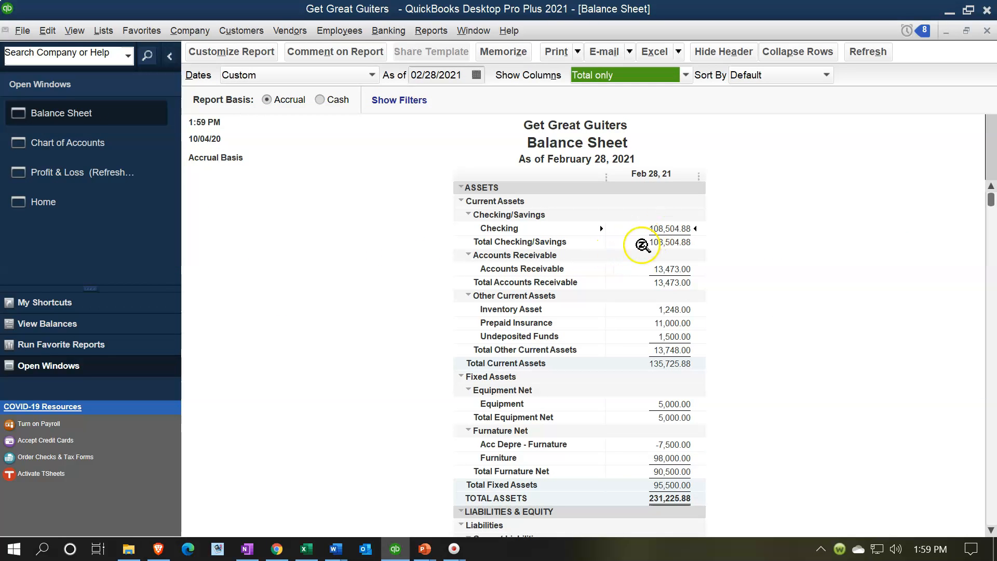
click(655, 267)
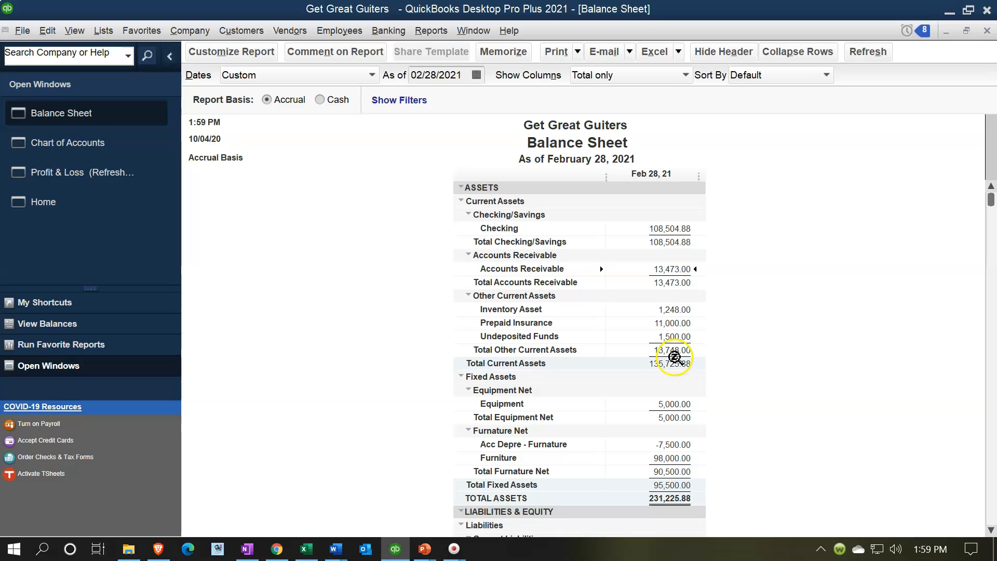
click(429, 32)
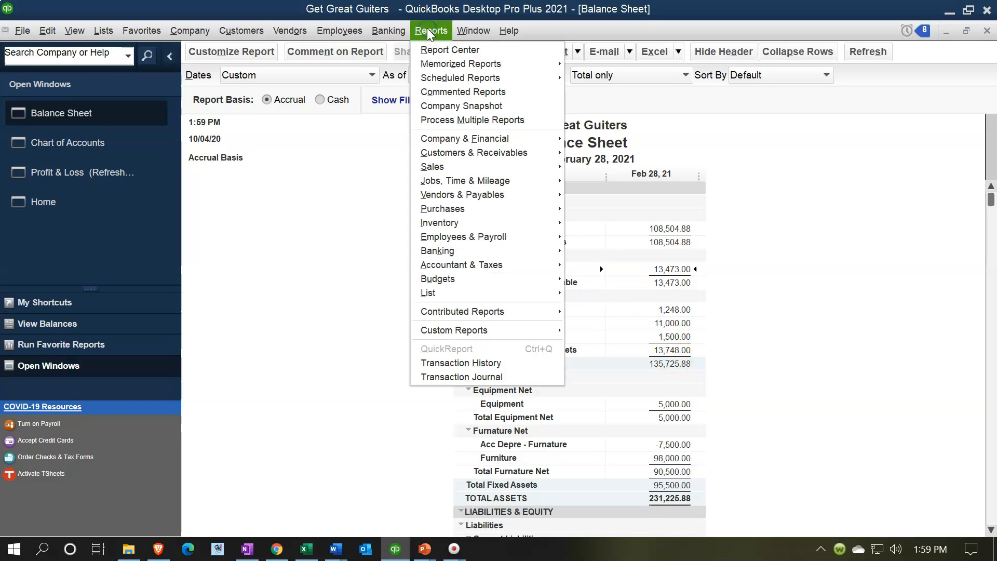
mouse_move(499, 153)
click(538, 152)
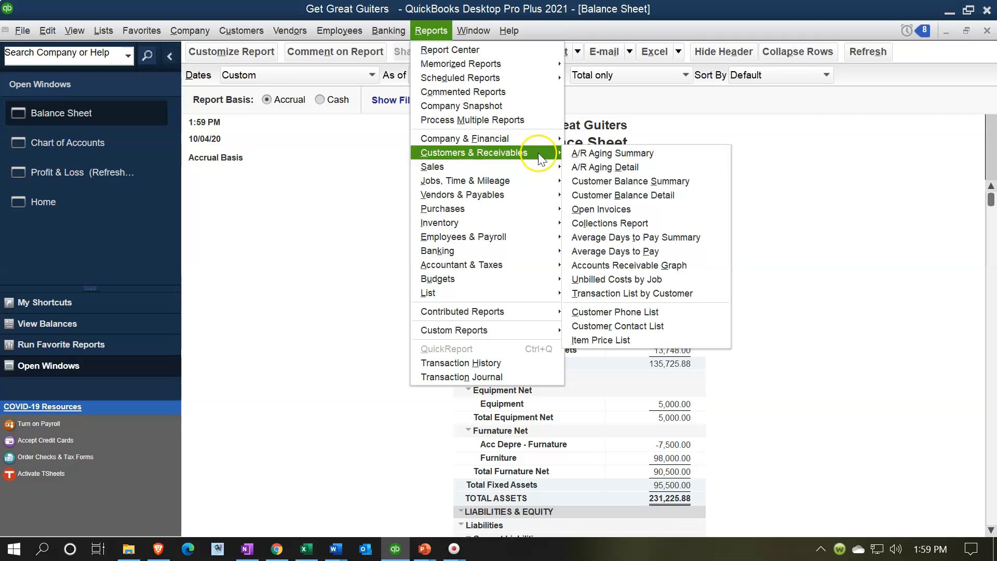
click(594, 195)
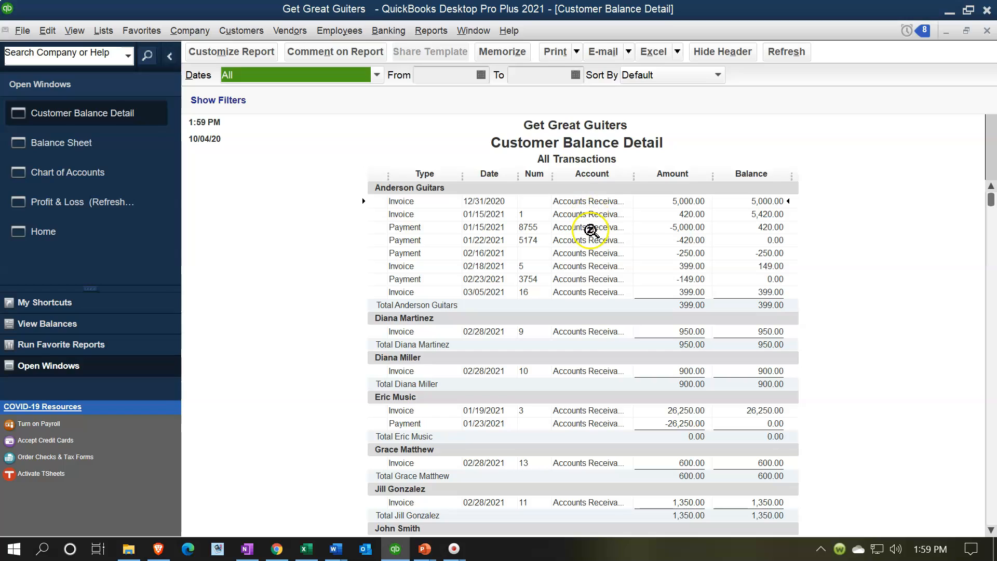
click(679, 291)
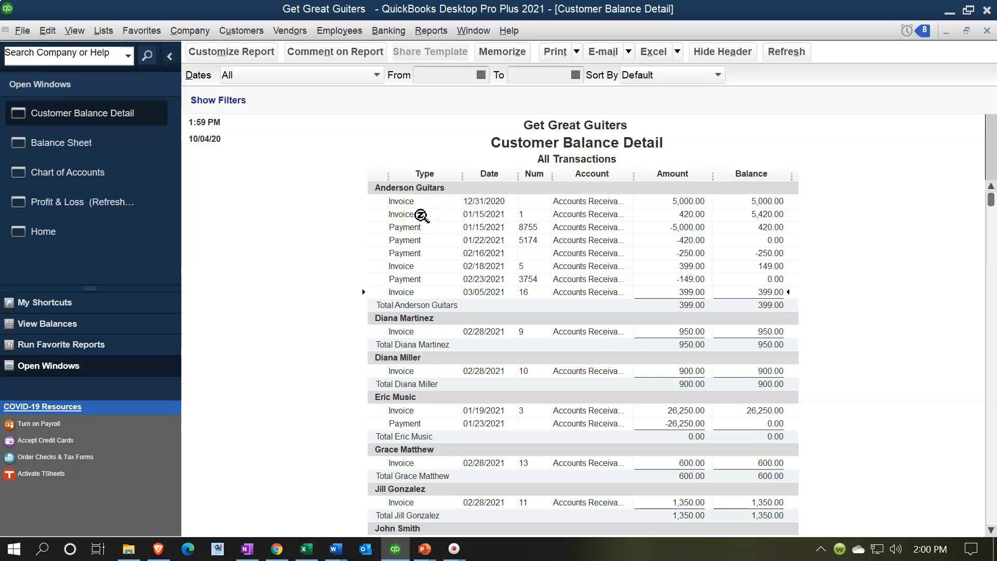
Start a new general journal entry dated 02/28/2021, dismissing the notice about automatic entry numbering.
click(190, 31)
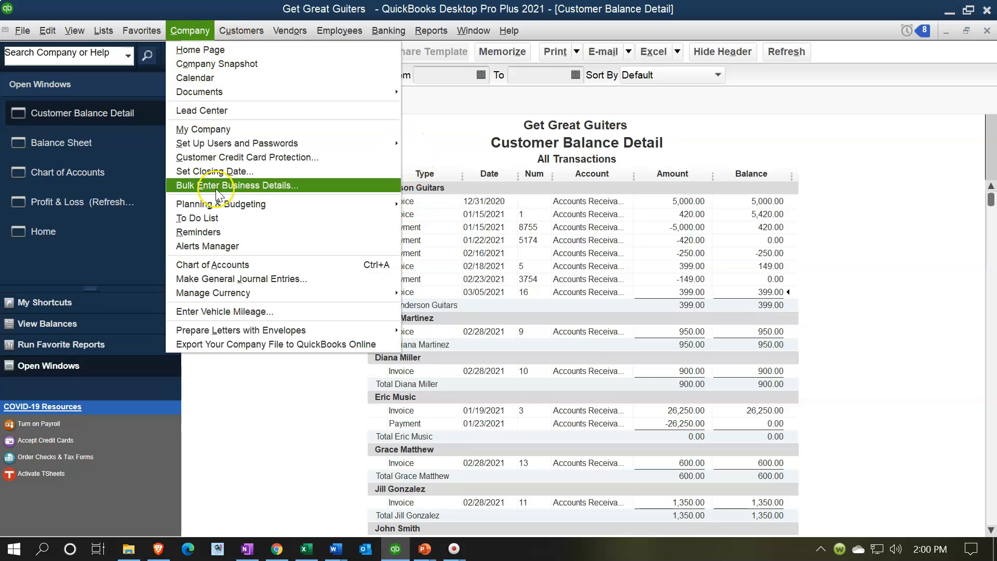
click(243, 278)
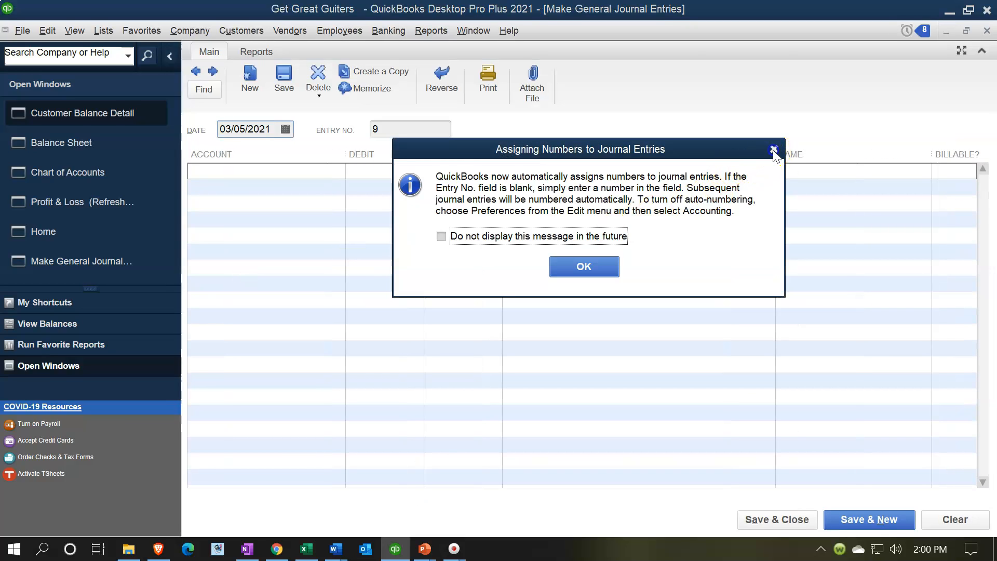
click(773, 149)
text(0228)
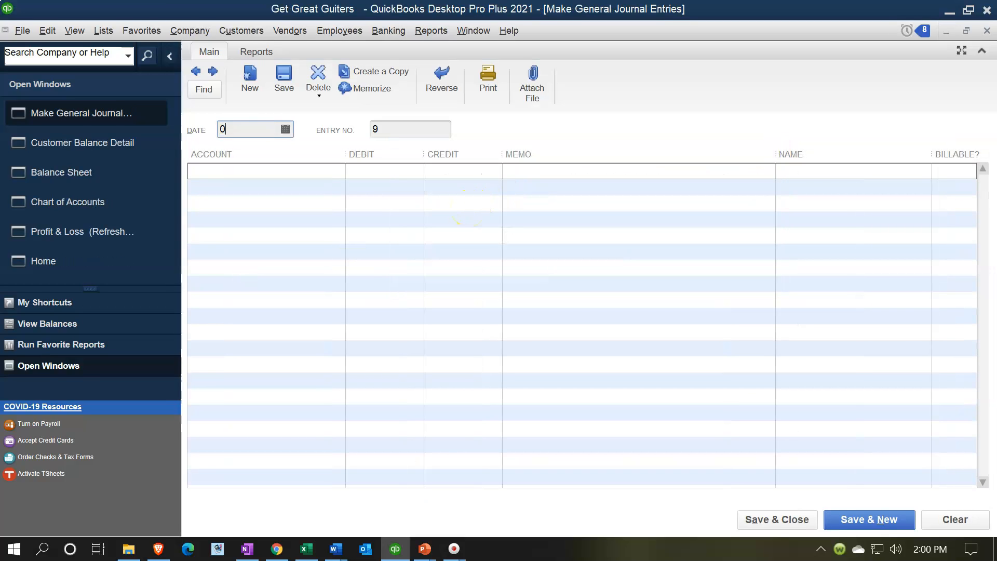
key(Tab)
key(Tab)
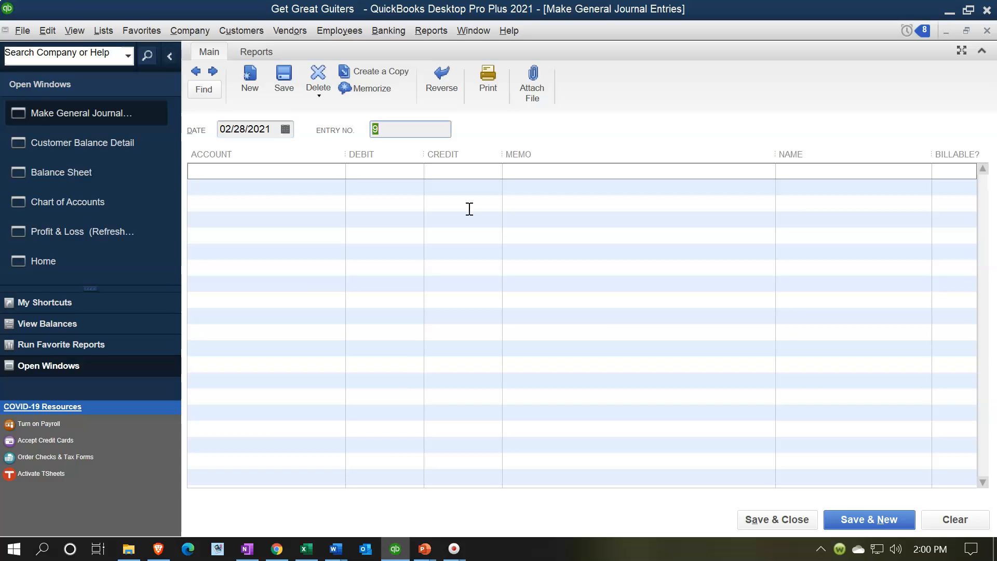
Check the Adj 3 entry in the Excel worksheet, and set the journal entry's first line in QuickBooks to Accounts Receivable.
click(307, 550)
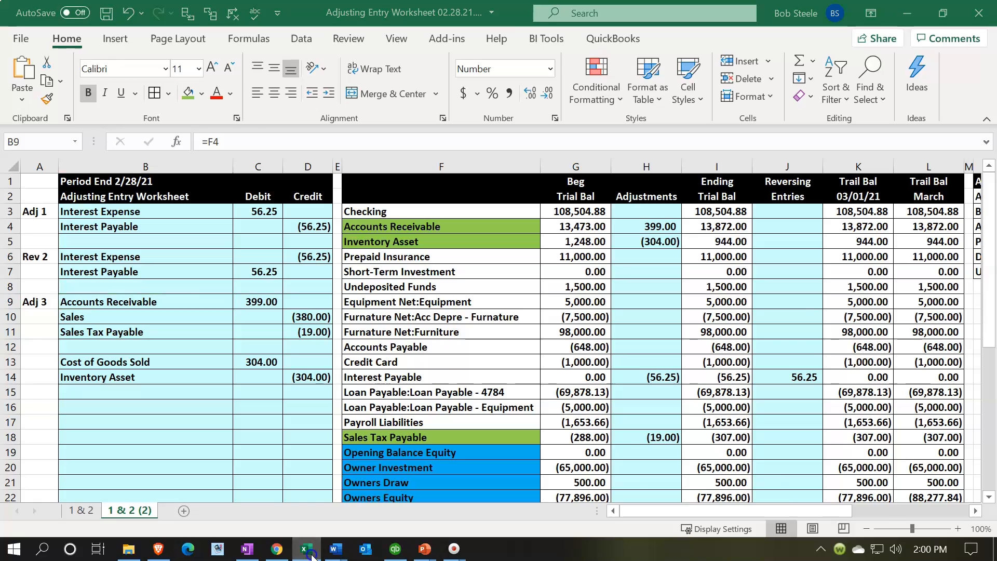
click(395, 549)
click(273, 165)
text(Accounts Payable)
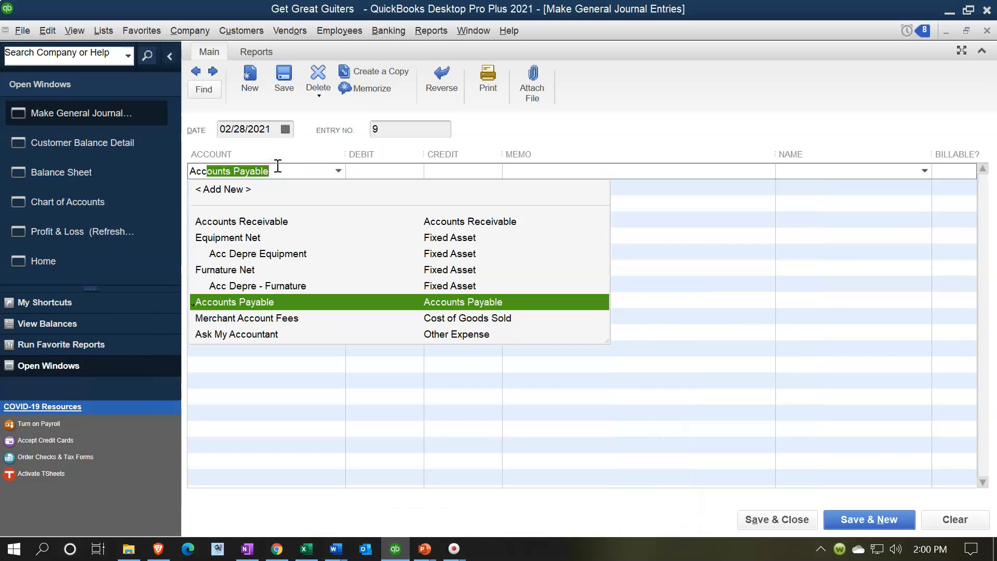
key(Up)
key(Up)
key(Up)
key(Up)
key(Up)
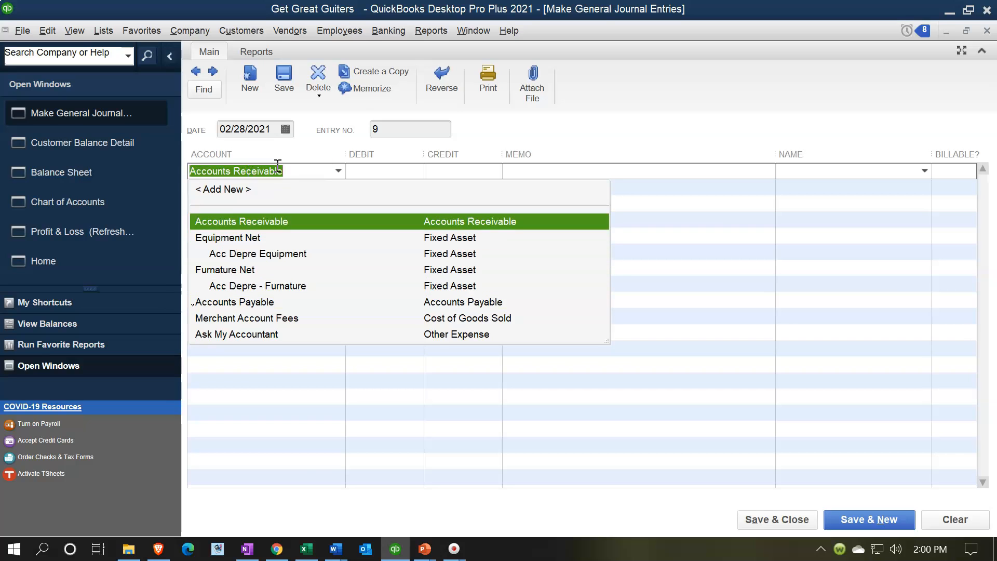
key(Return)
Consult the Excel worksheet for the receivable amount, and enter a 399 debit with memo "Adj Entry" on the Accounts Receivable line.
click(307, 550)
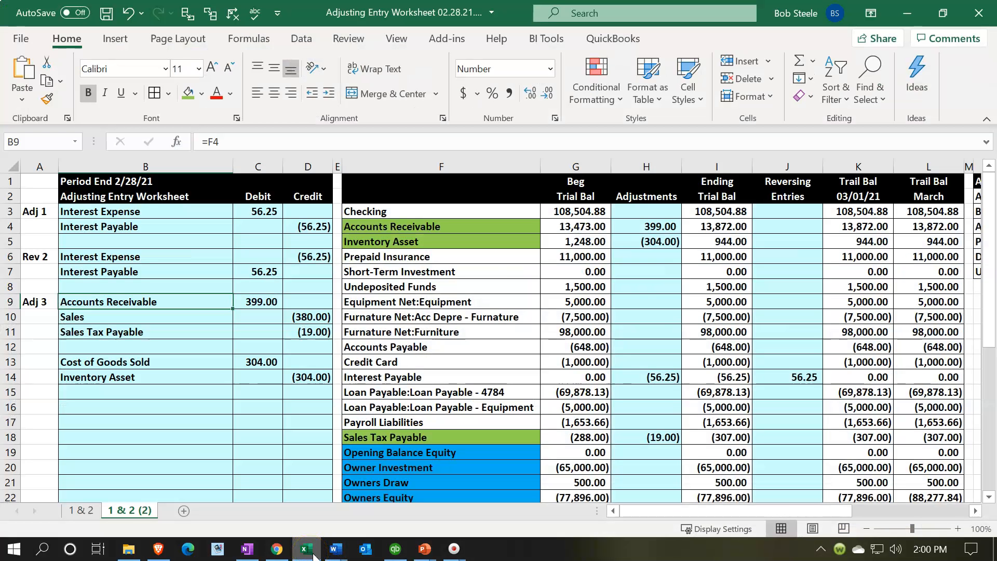
key(alt+Tab)
text(399)
key(Tab)
key(Tab)
text(Adj Entry)
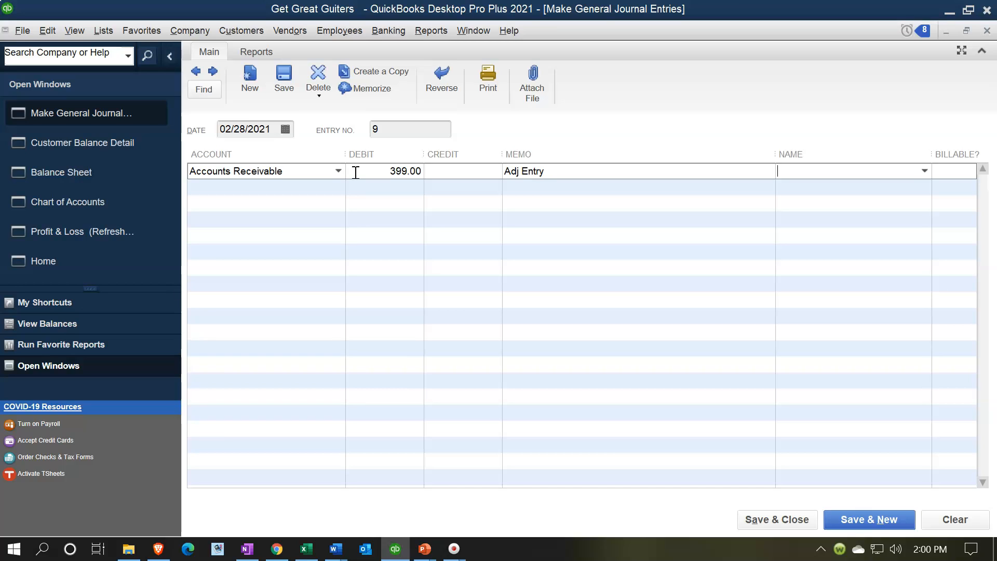
key(Tab)
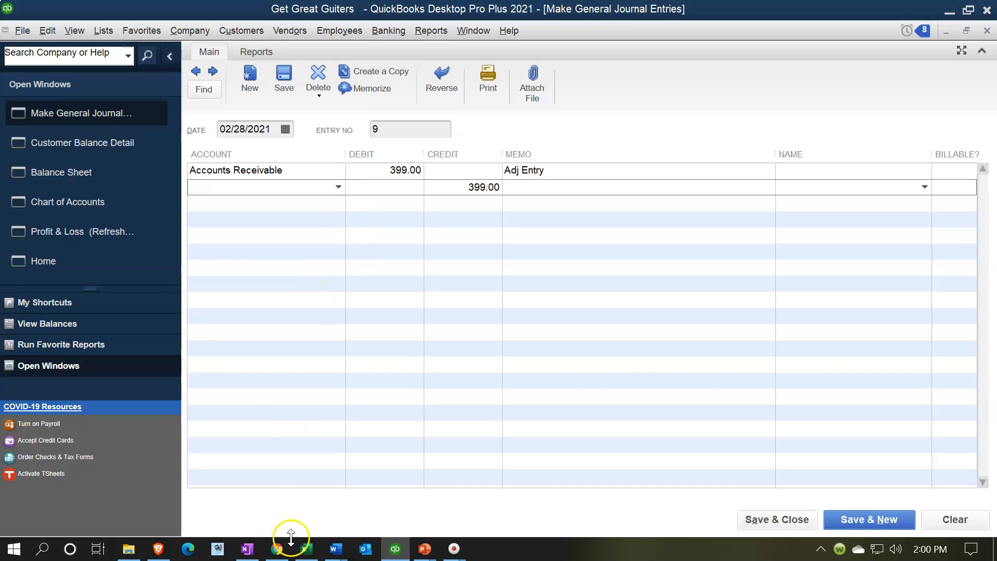
Check the next account of Adj 3 in the Excel worksheet and set the journal entry's second line to the Sales income account.
click(306, 548)
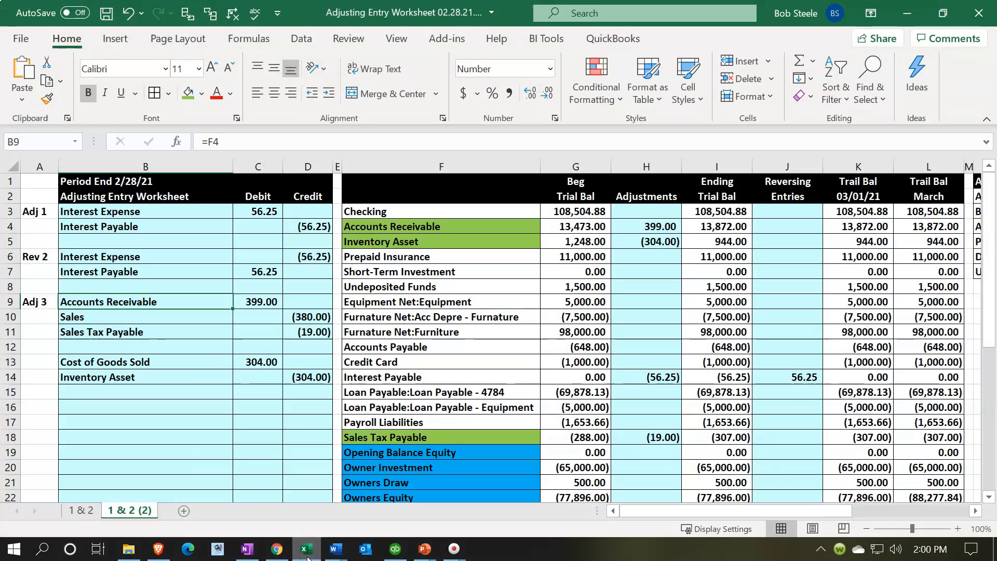
click(306, 550)
click(239, 193)
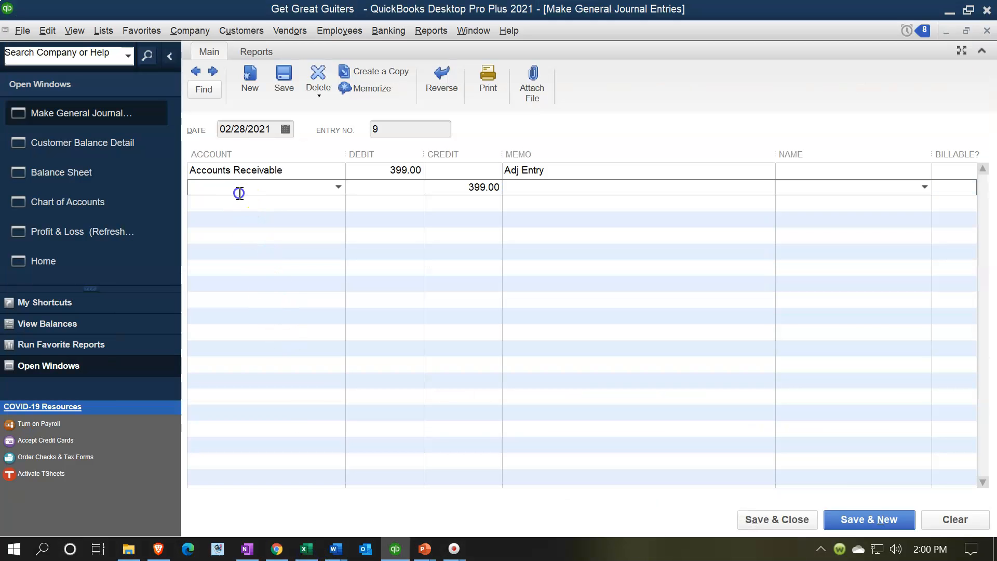
text(Sales)
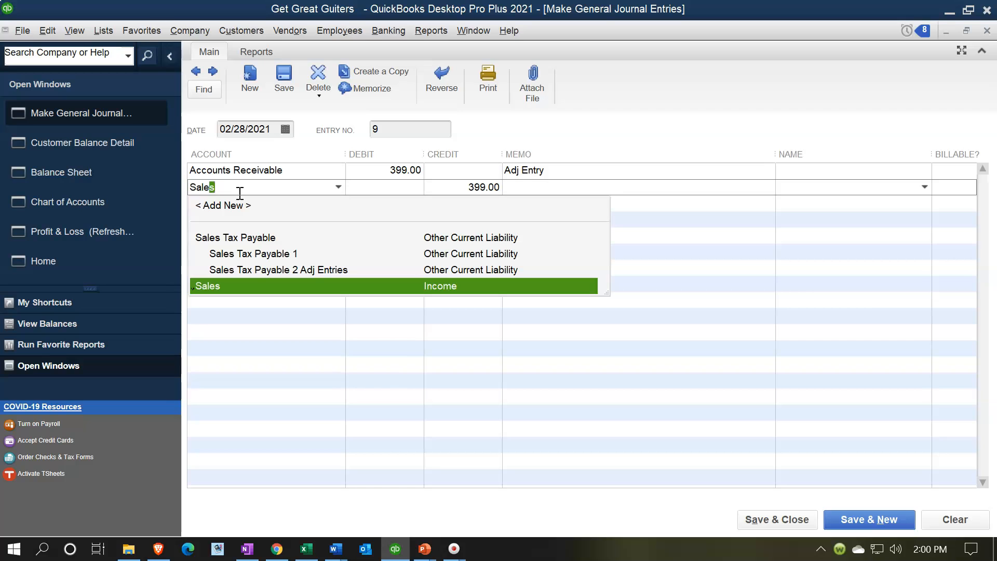
click(266, 283)
Verify the sales amount in the Excel worksheet, and set the Sales line to a 380 credit with memo "Adj Entry".
click(306, 549)
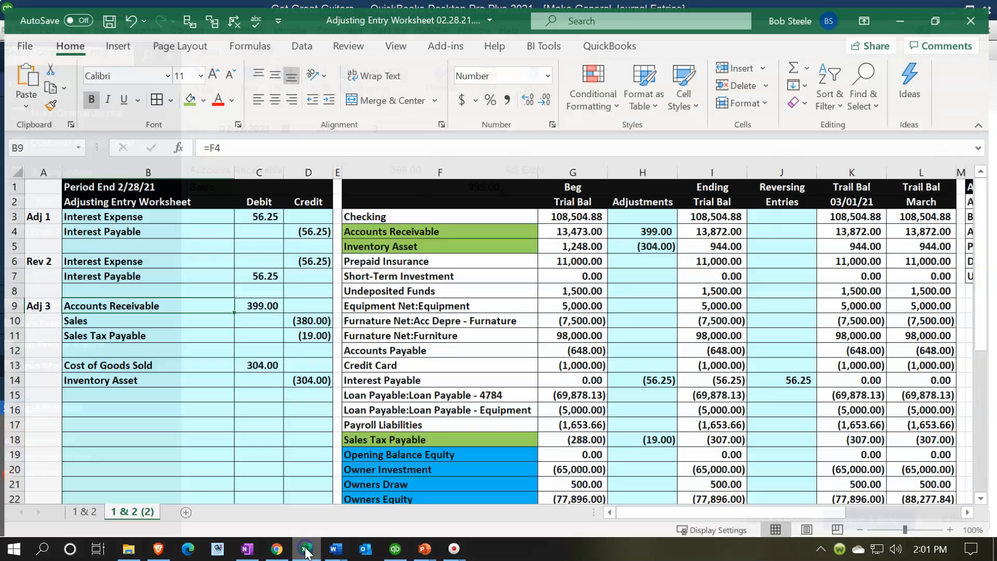
click(395, 549)
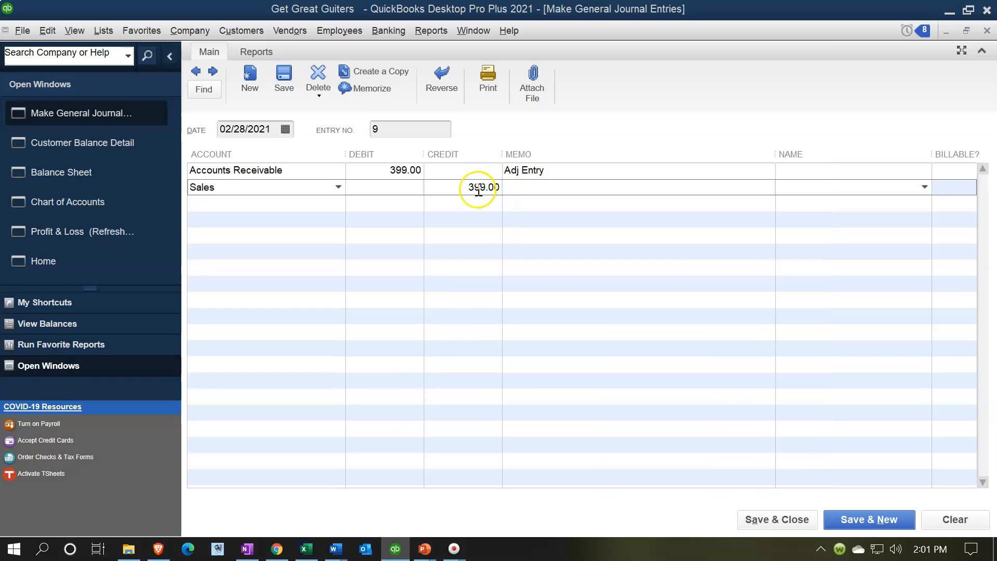
drag(456, 187, 492, 194)
key(BackSpace)
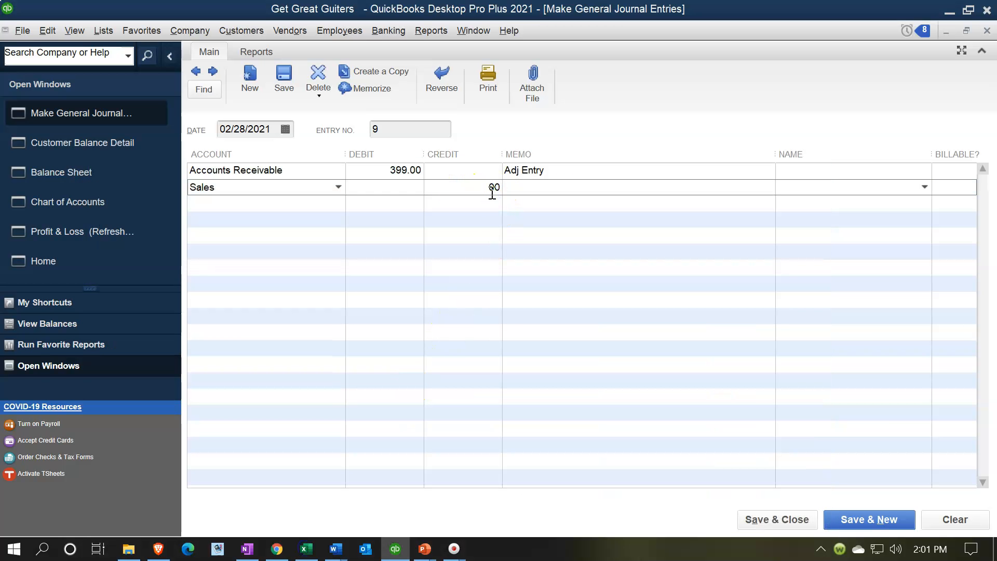
text(380.)
key(Tab)
text(Adj e)
key(BackSpace)
text(Entry)
key(Tab)
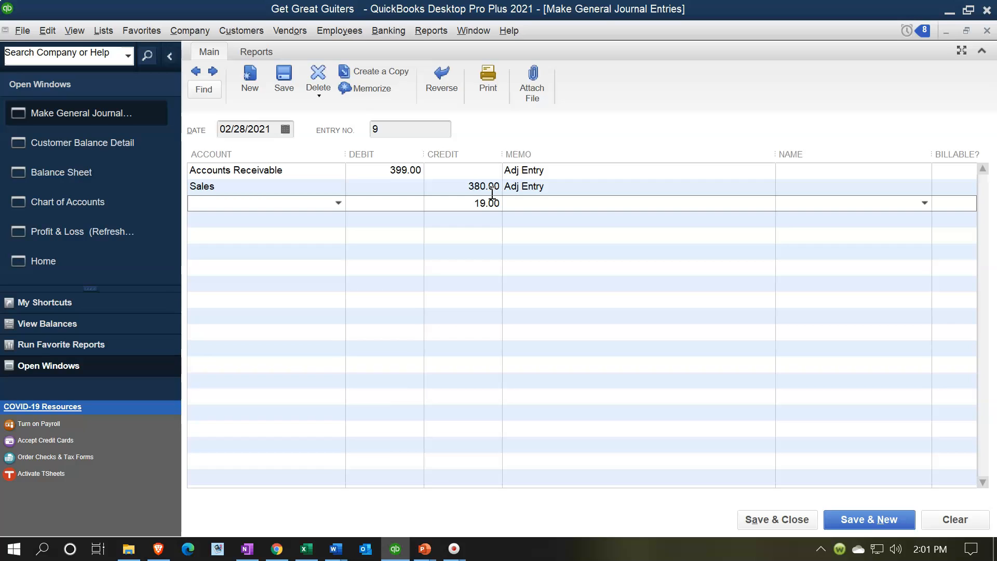
Set the third line's account to Sales Tax Payable 2 Adj Entries, keeping the 19.00 credit, and add the memo "Adj Entry".
text(Sales)
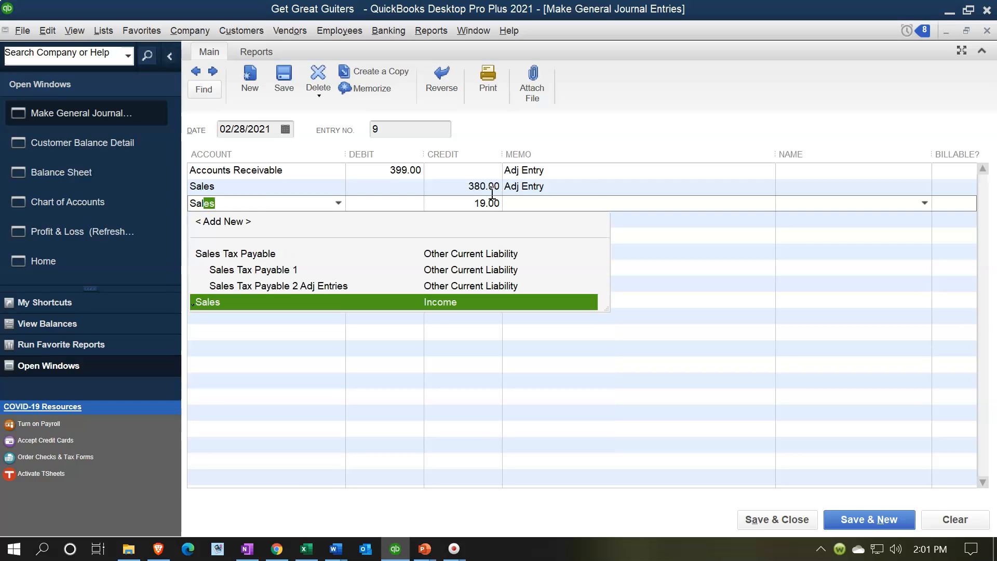
key(Up)
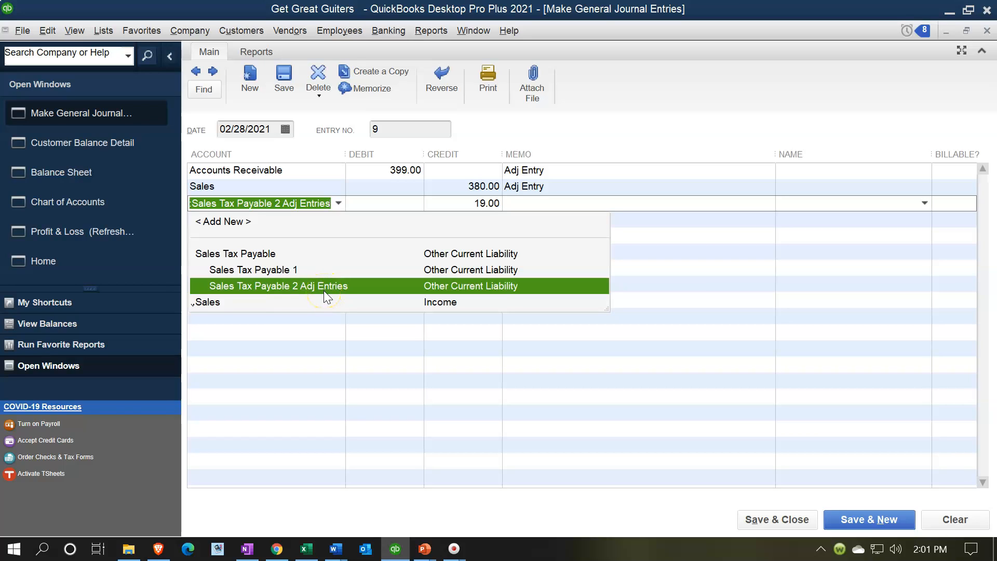
key(Tab)
key(Tab)
key(Tab)
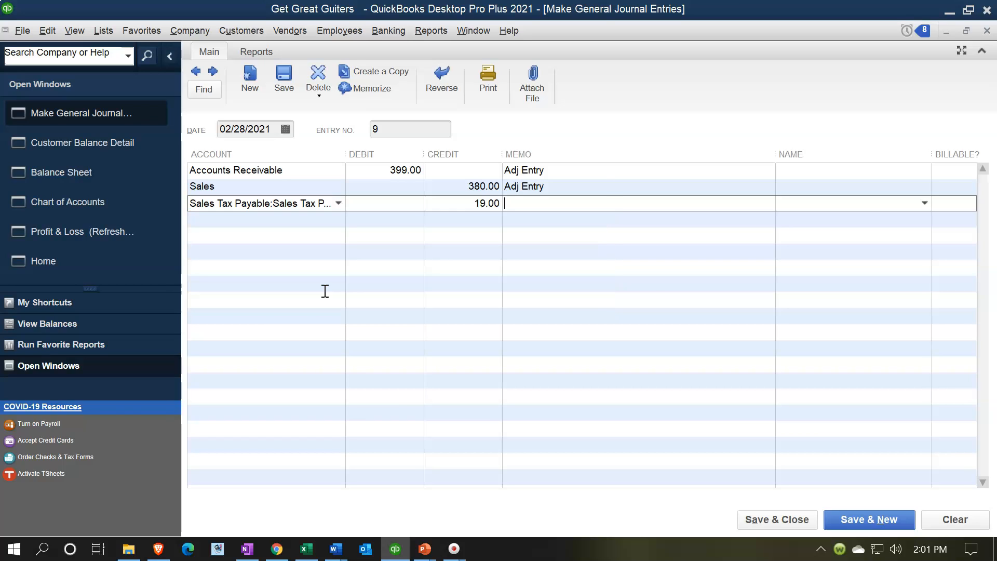
text(Adj Entry)
Assign the customer Anderson Guitars to the Accounts Receivable line, dismissing the missing-customer warning, and save and close the journal entry.
click(787, 525)
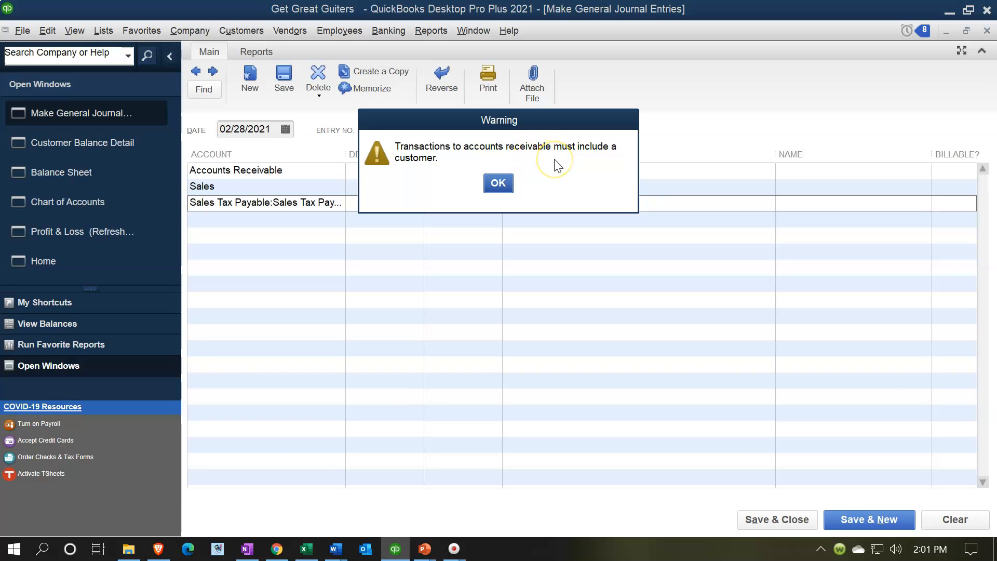
drag(528, 121, 375, 198)
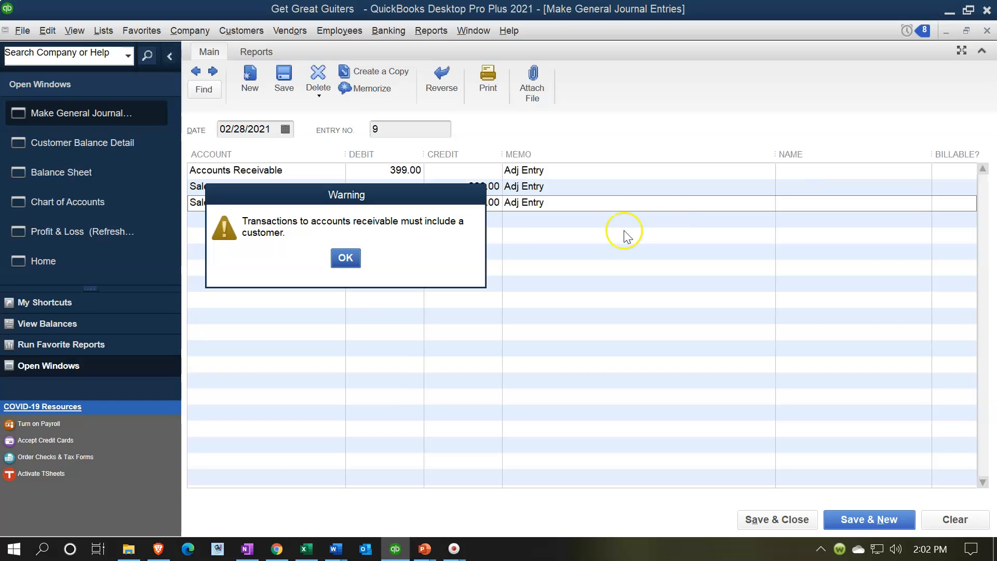
click(346, 258)
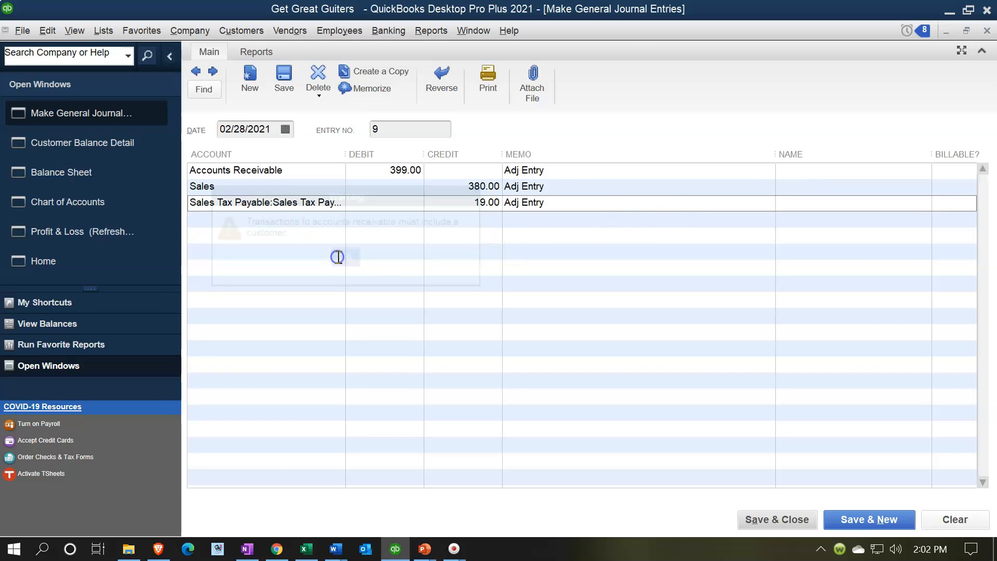
click(782, 176)
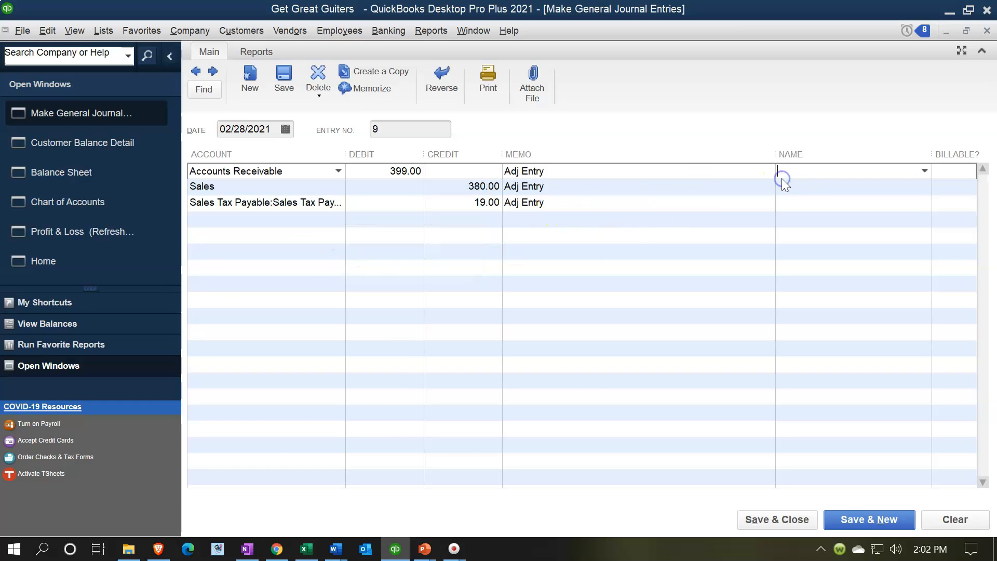
click(924, 171)
click(677, 222)
key(Tab)
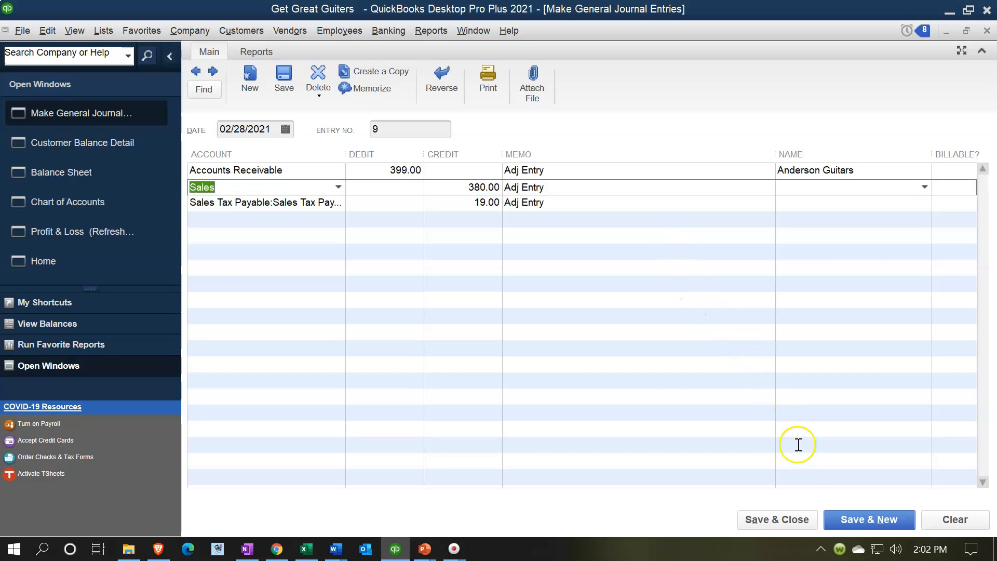
click(798, 519)
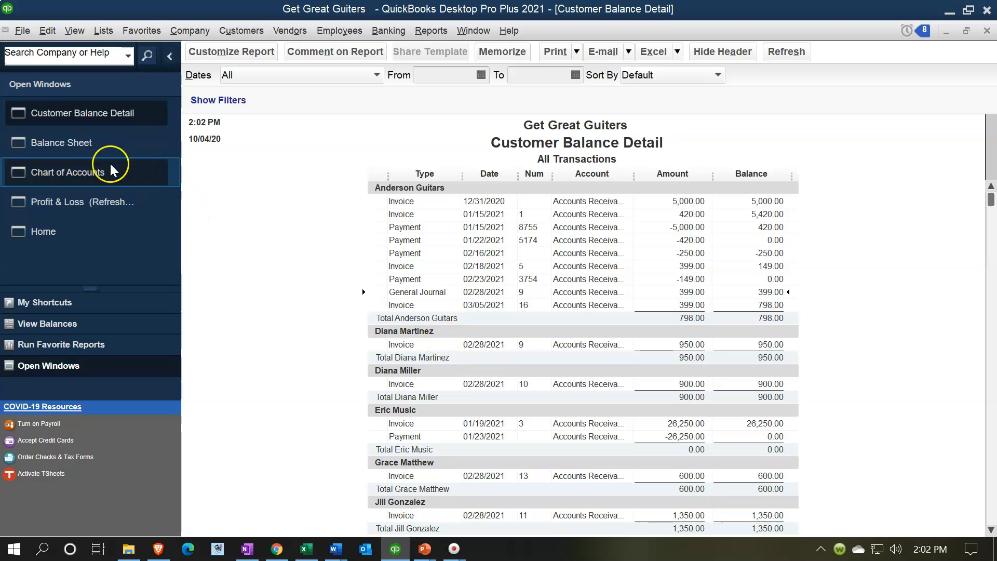
Examine the transaction details behind Accounts Receivable on the Balance Sheet and Sales on the Profit & Loss, closing each detail report.
click(81, 151)
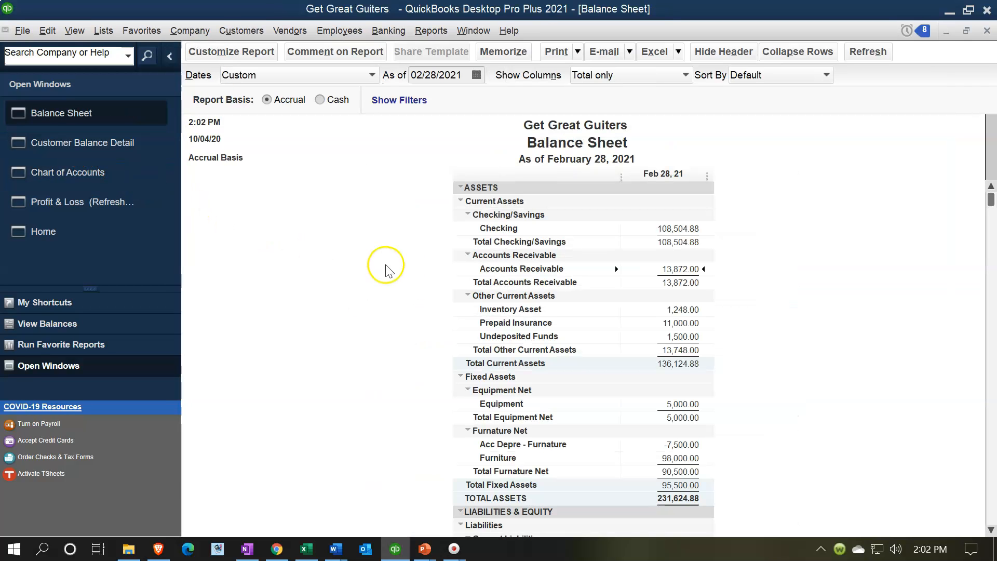
double_click(671, 271)
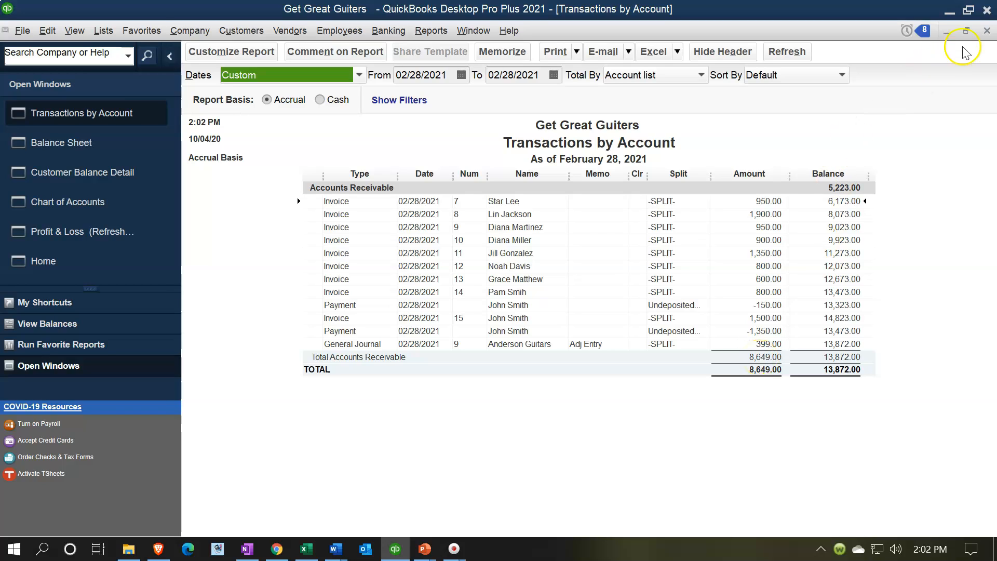
click(987, 30)
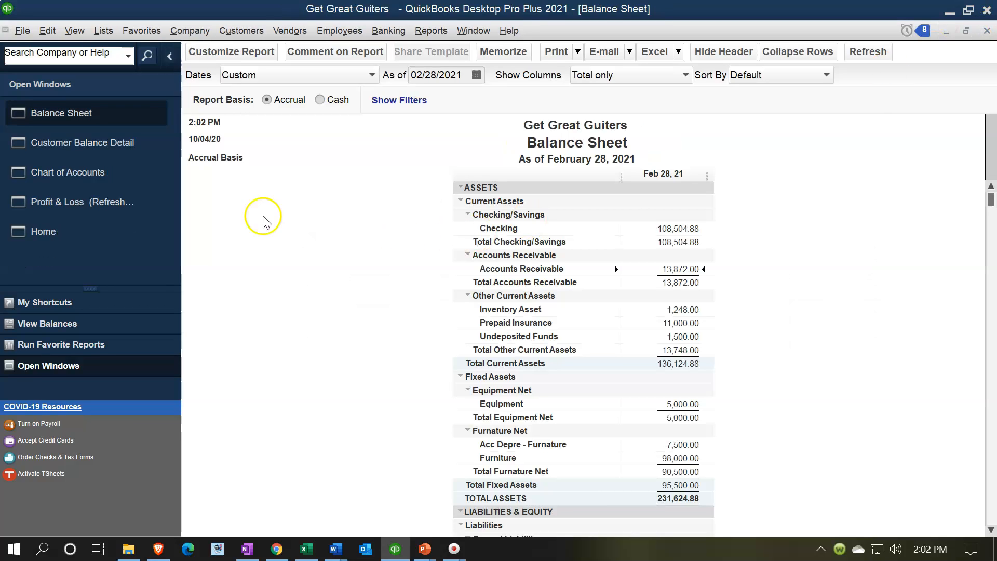
click(123, 202)
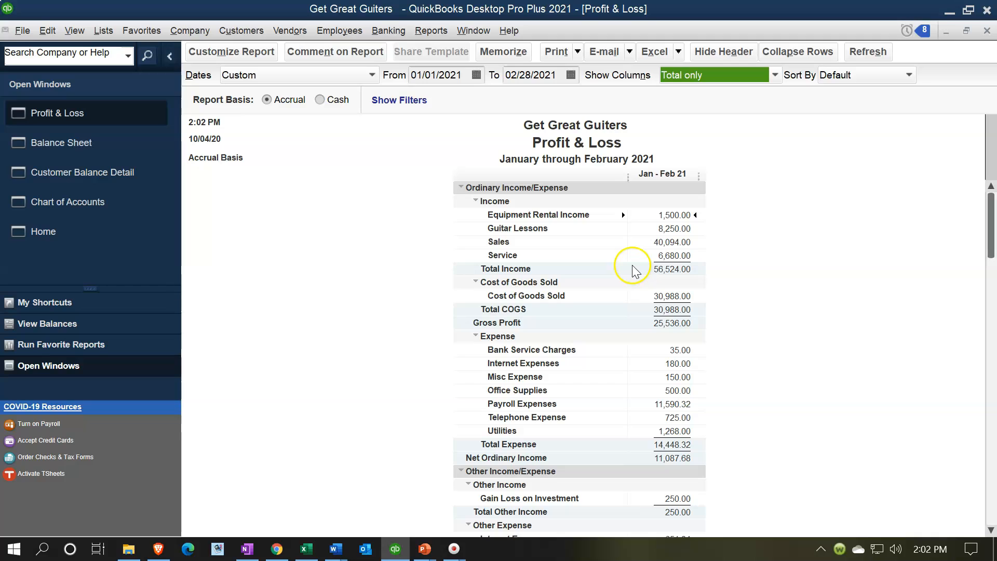
double_click(658, 242)
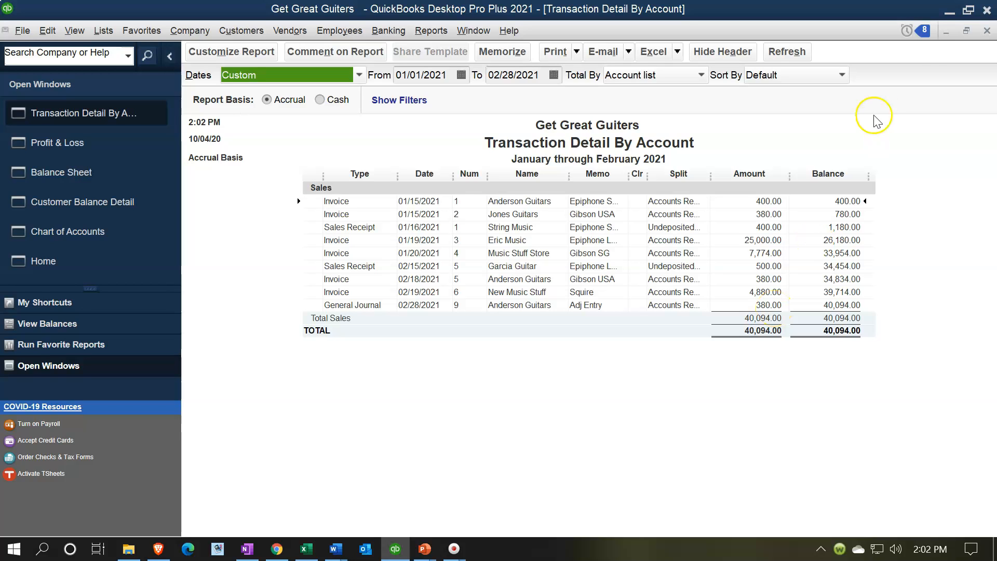
click(987, 30)
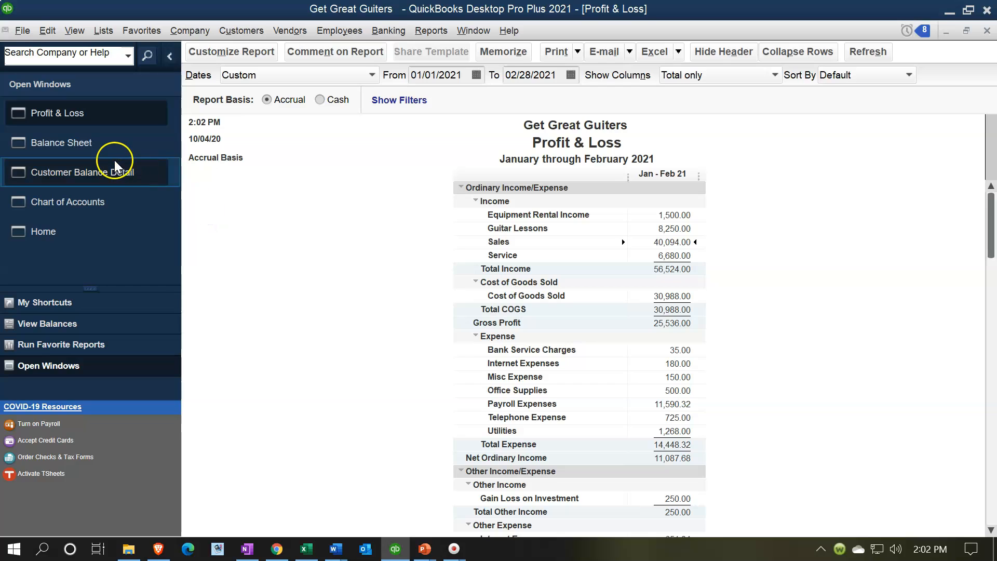
Examine the Sales Tax Payable subaccounts on the Balance Sheet, collapsing the parent account to its total and expanding it again.
click(98, 141)
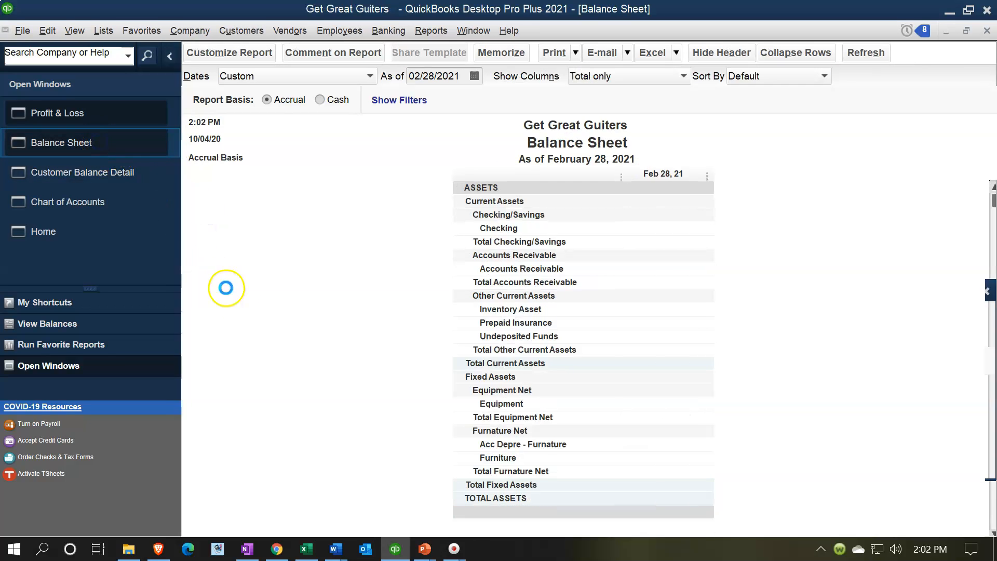
scroll(289, 327, down, 4)
scroll(291, 327, down, 5)
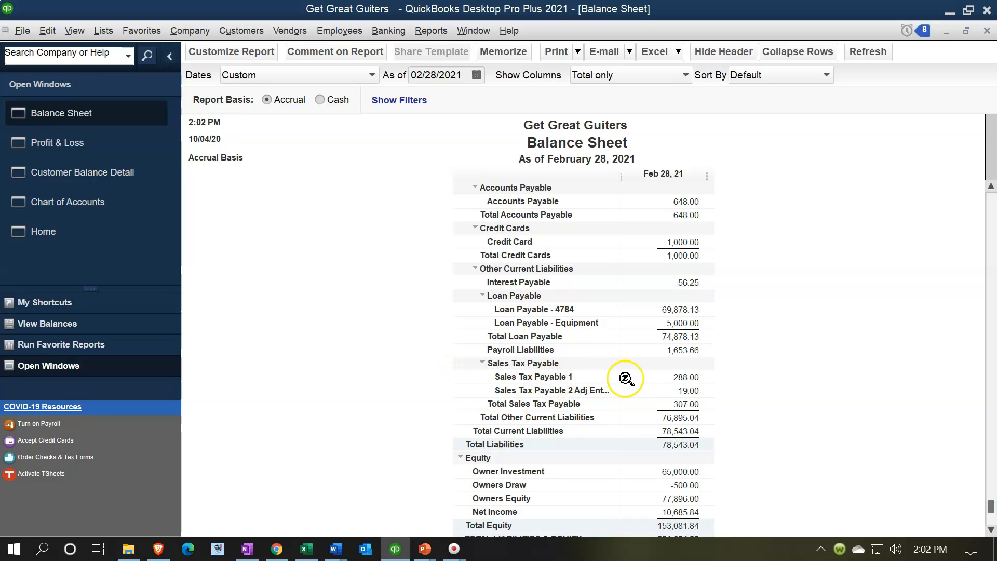
click(681, 375)
click(684, 388)
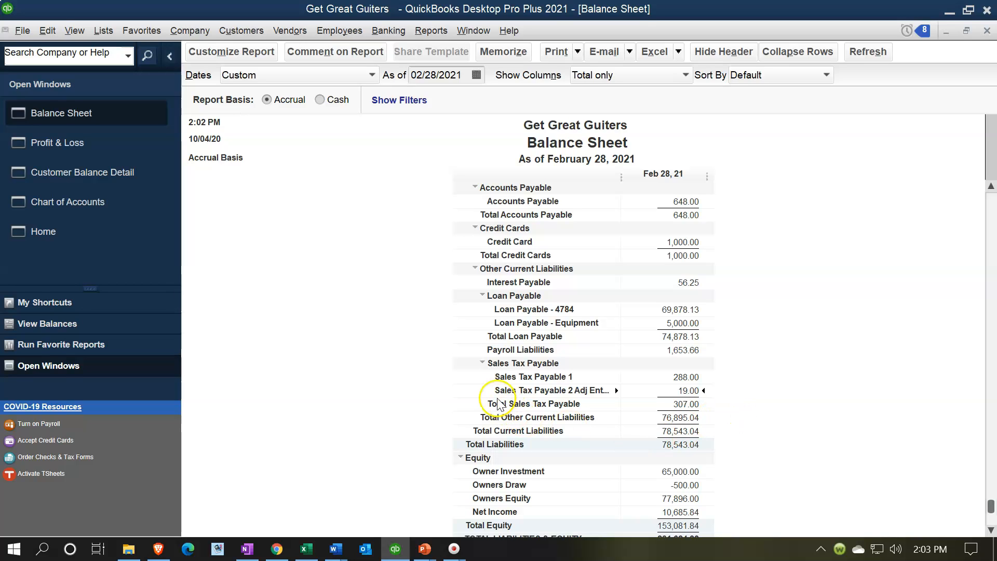
click(483, 363)
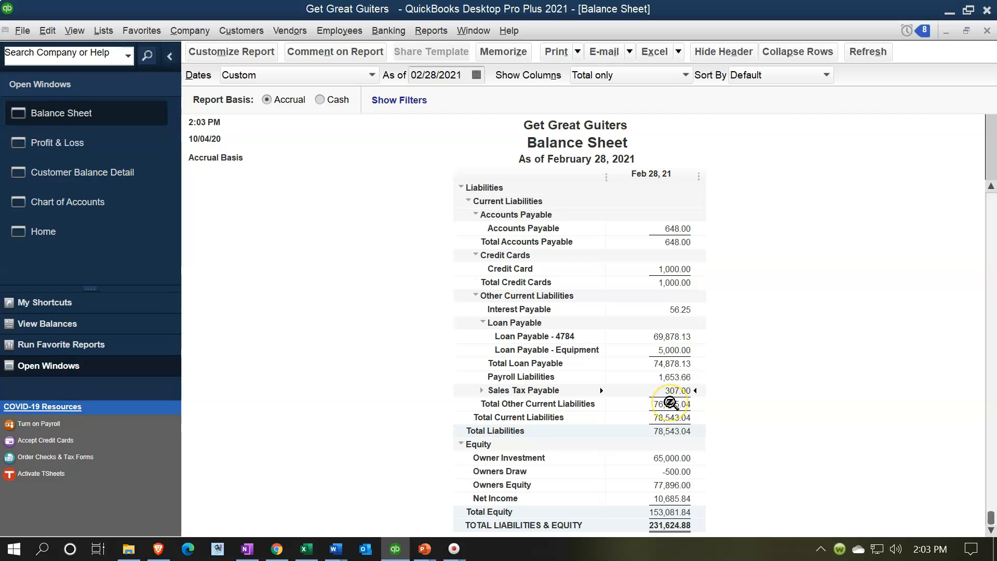
click(482, 391)
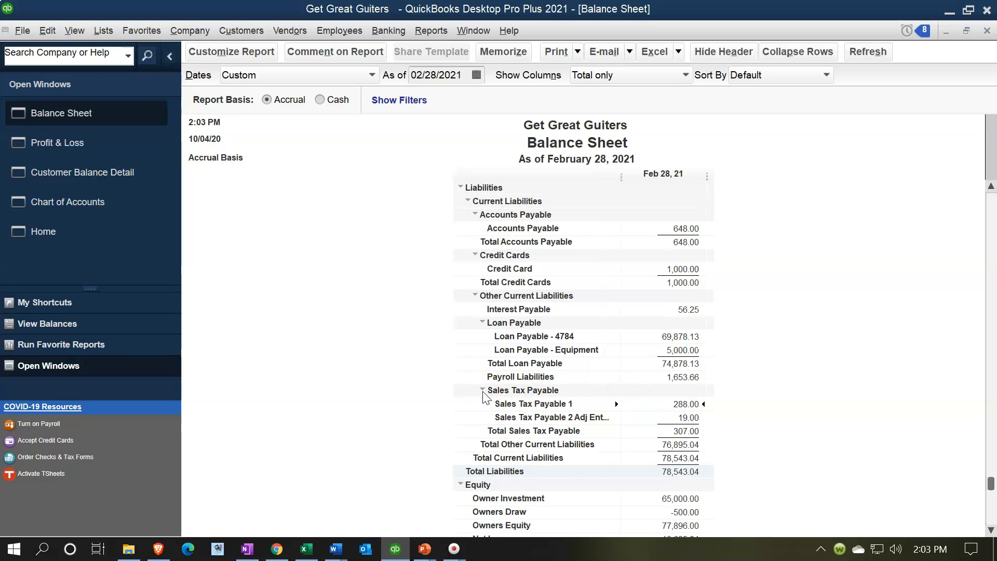
Check the cost of goods sold adjustment in the Excel worksheet and open a blank general journal entry in QuickBooks, dismissing the numbering notice.
click(306, 549)
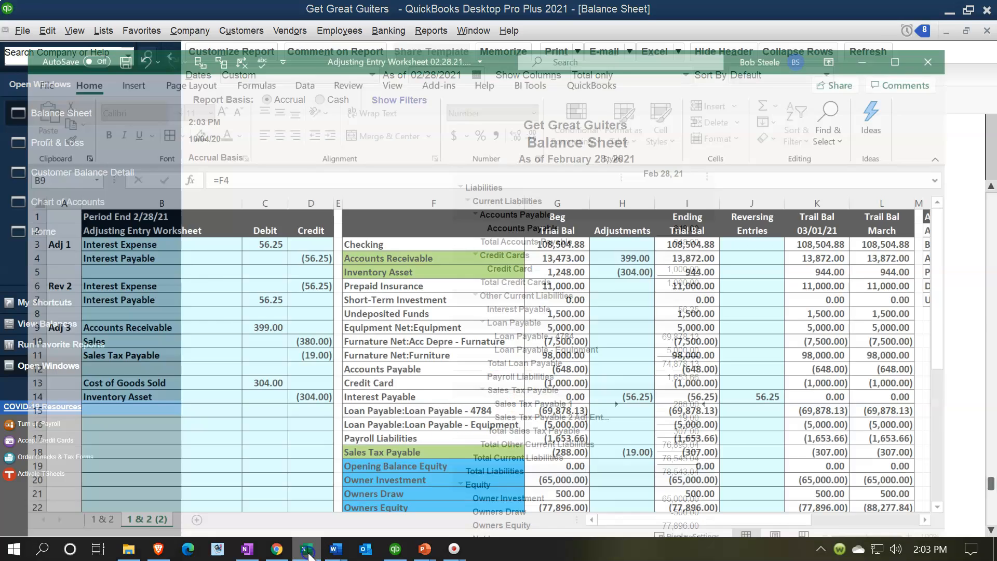
click(145, 366)
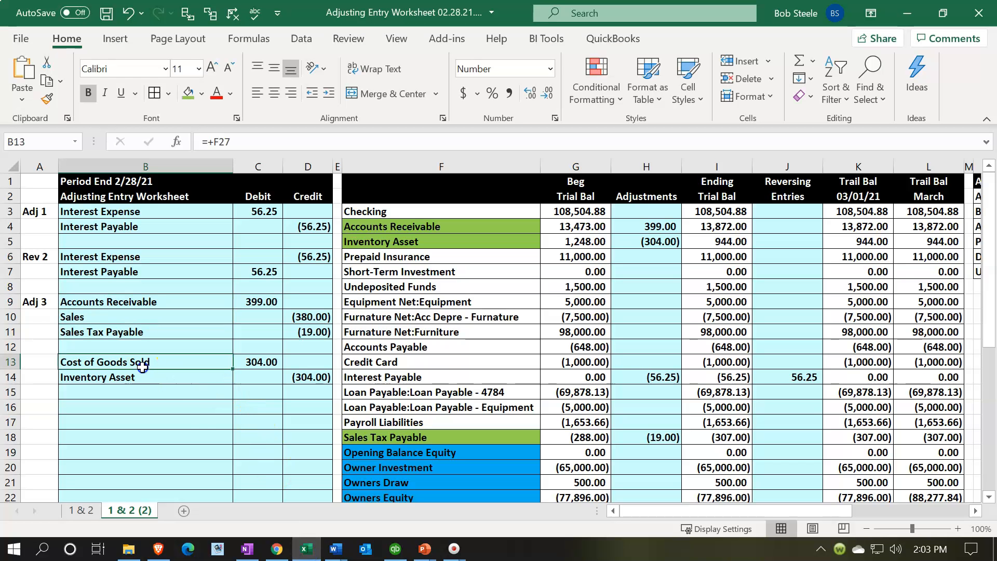
click(308, 549)
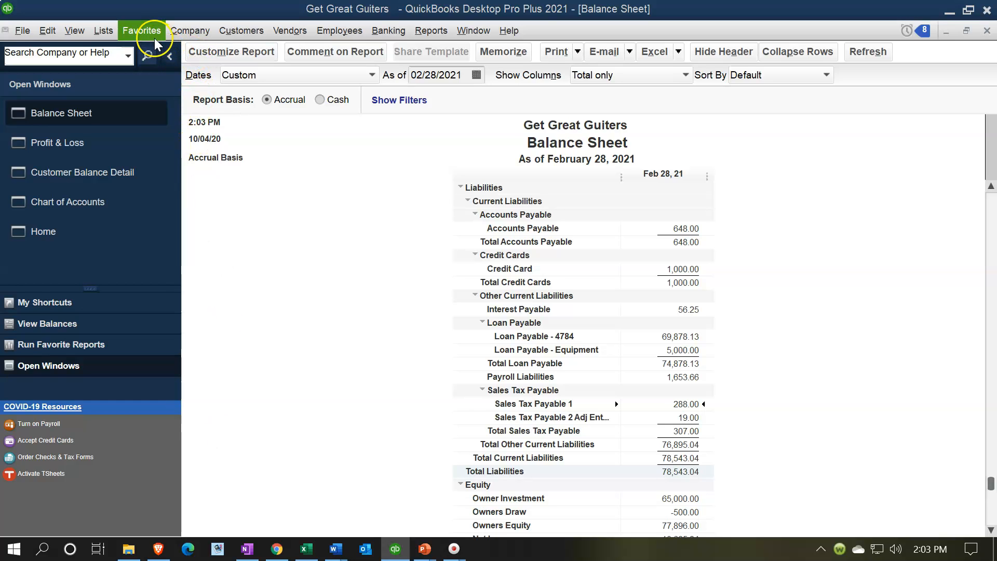
click(176, 34)
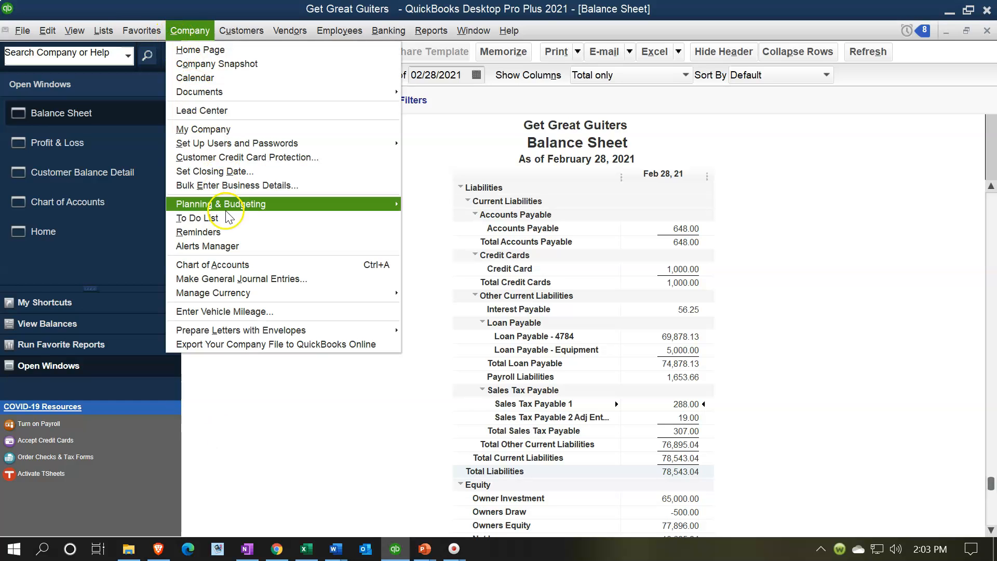
click(231, 278)
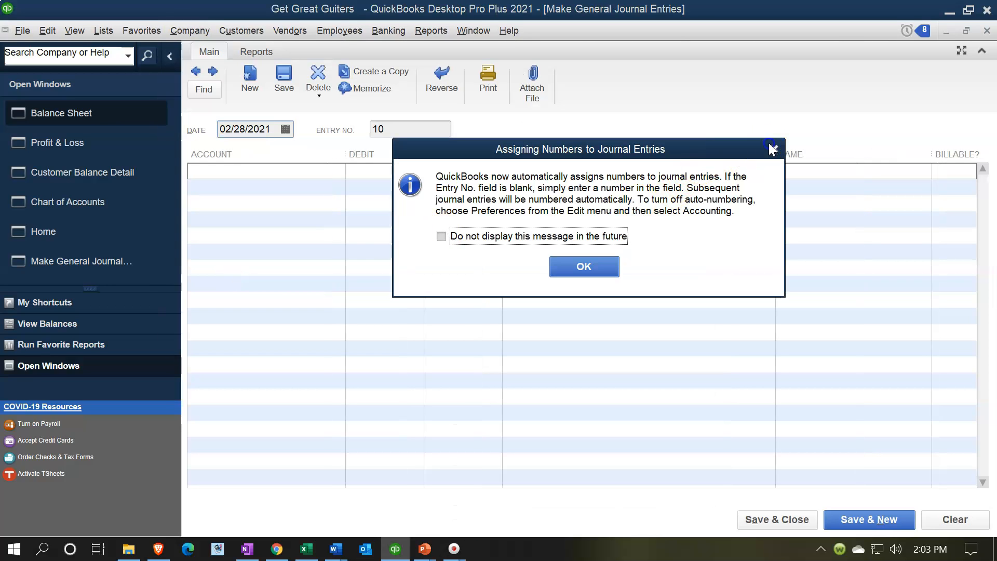
click(770, 149)
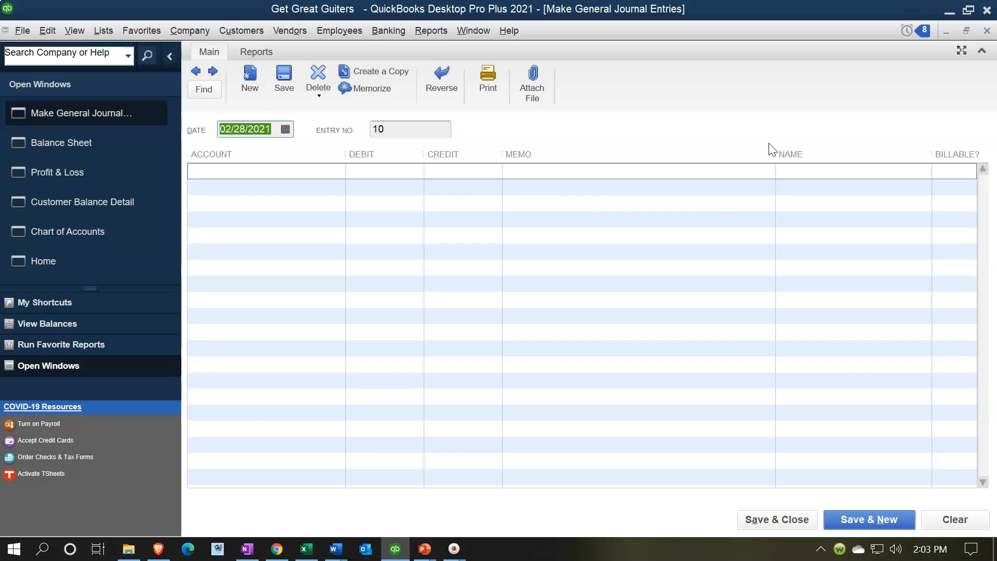
key(Tab)
key(Tab)
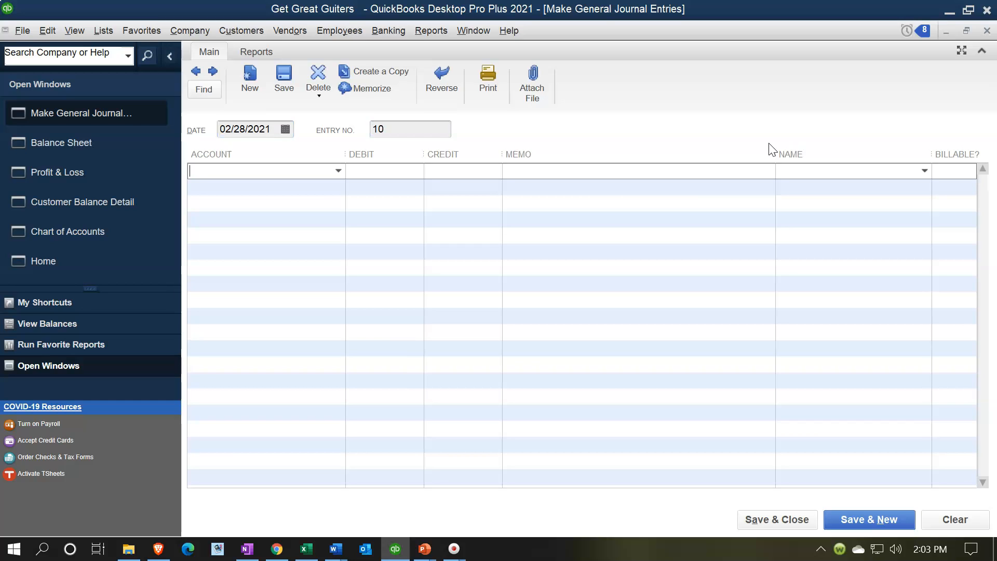
Fill the first journal line with Cost of Goods Sold, the worksheet's 304.00 debit and the memo "Adj Entry".
text(Cost of Goods Sold)
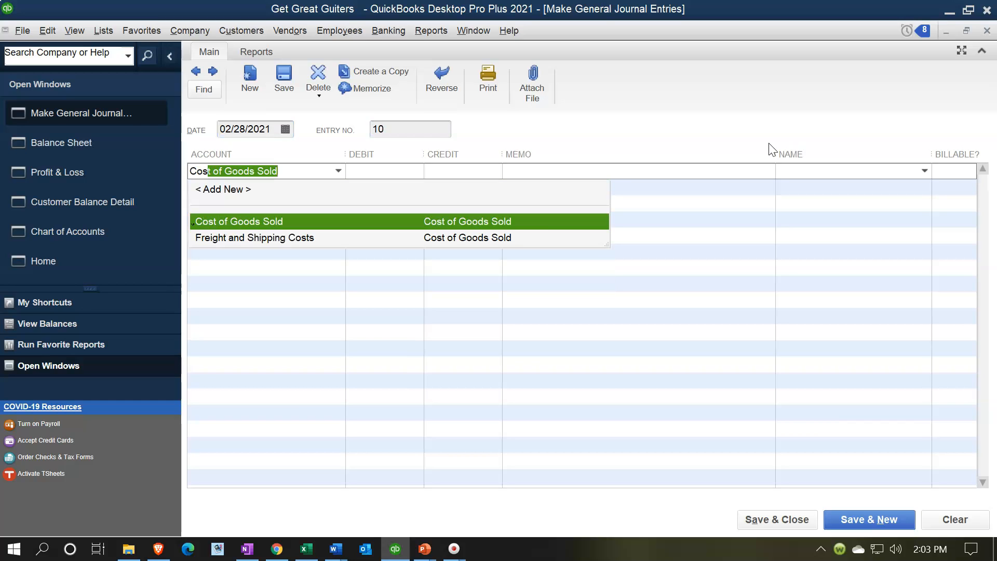
key(Tab)
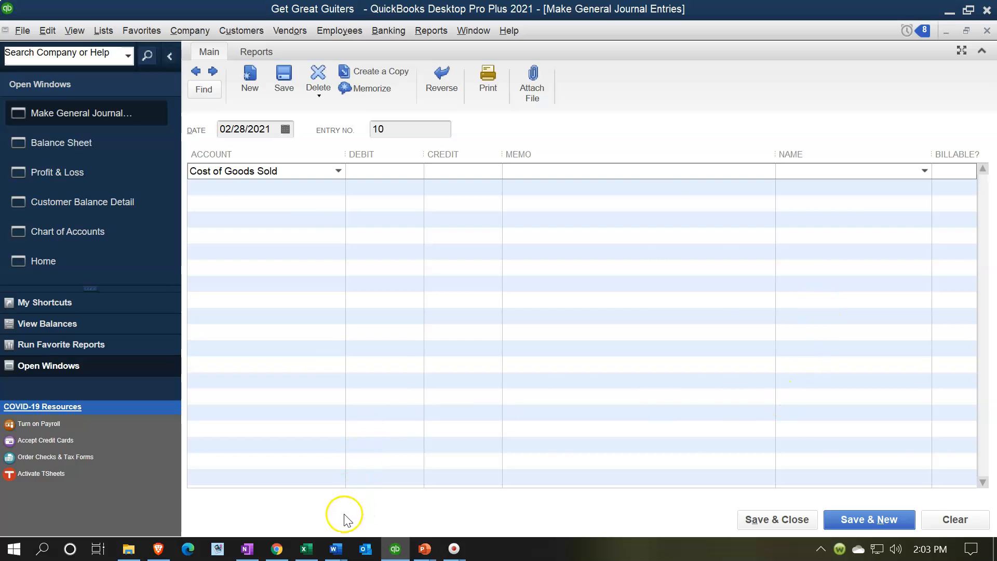
click(307, 550)
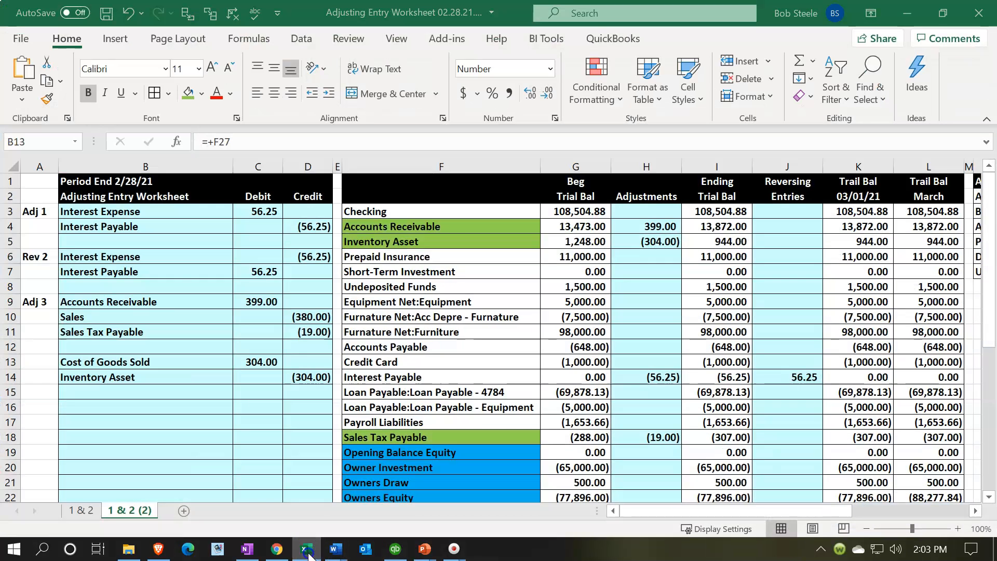
click(307, 550)
text(304)
key(Tab)
text(Adj Entry)
key(Tab)
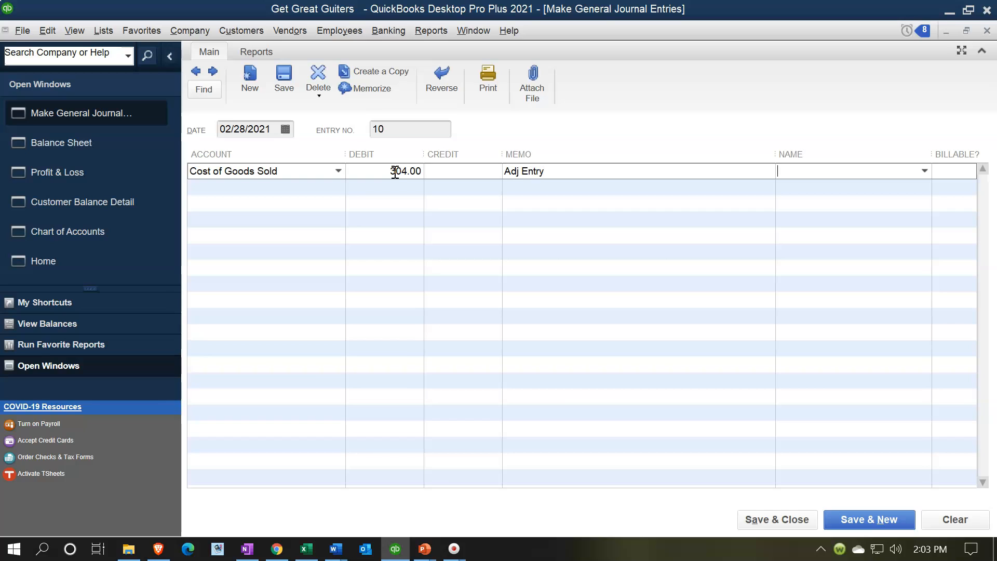
Add a second line crediting Inventory Asset 304.00 with the memo "Adj Entry", and save and close the journal entry.
key(Tab)
text(I)
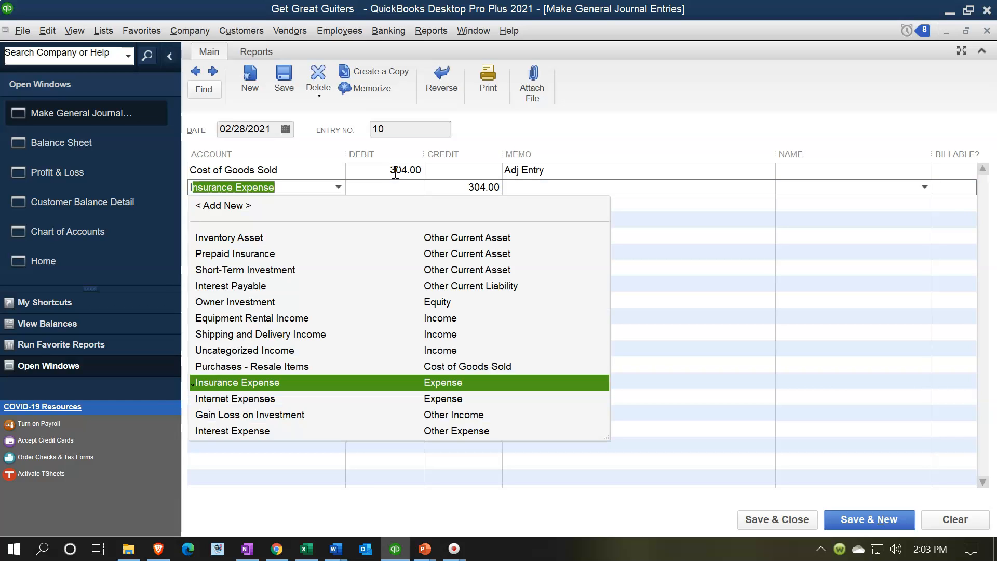
text(nventory Asset)
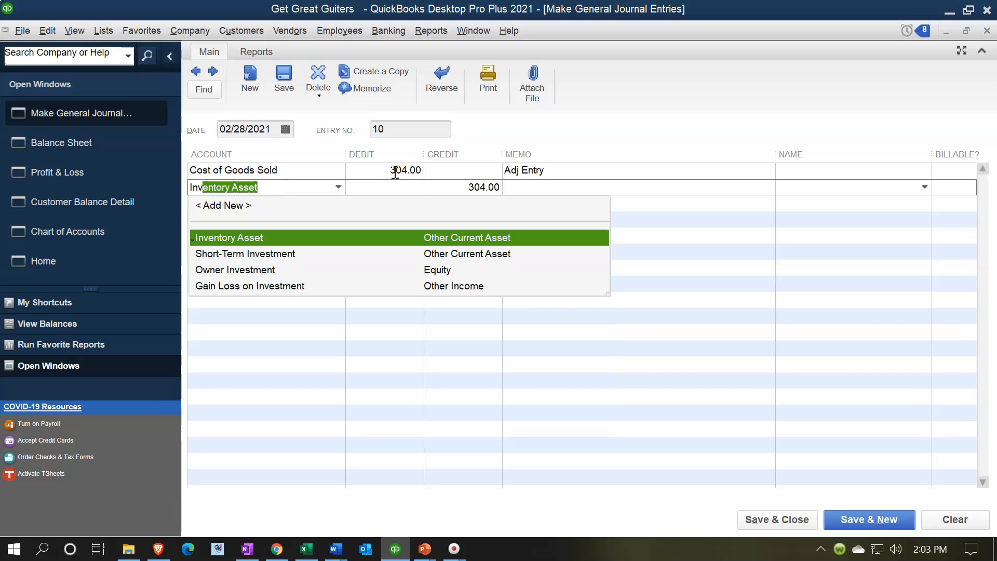
key(Tab)
key(Tab)
key(Tab)
text(A)
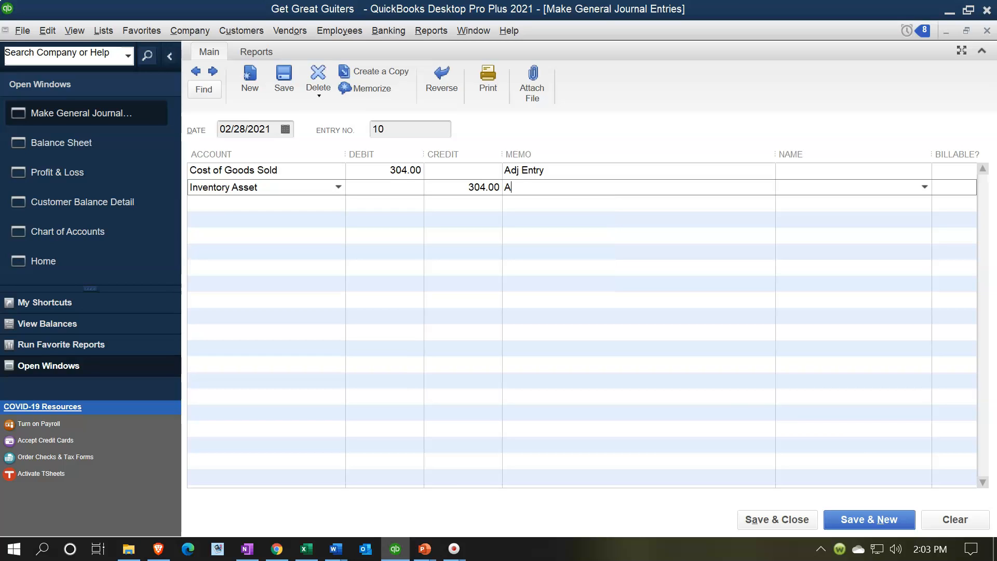
text(dj Entry)
key(Tab)
click(757, 520)
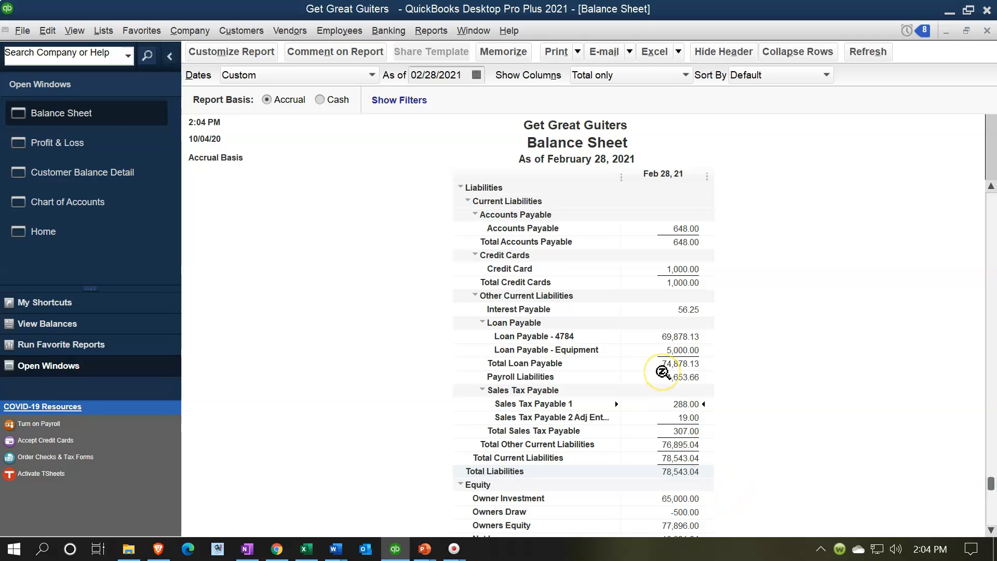
Examine the transactions behind Inventory Asset on the Balance Sheet and close the detail report.
scroll(663, 373, up, 8)
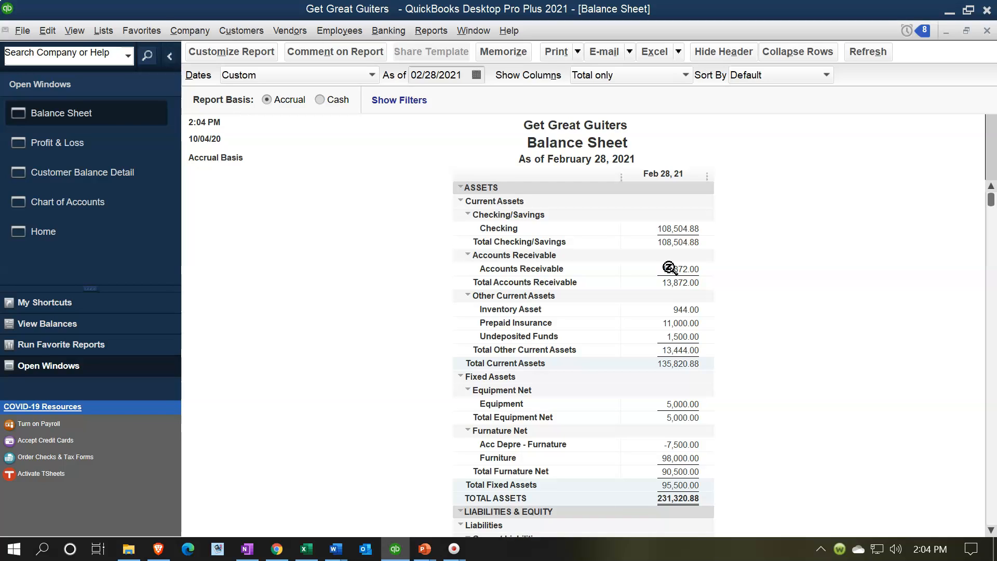
click(680, 310)
double_click(675, 311)
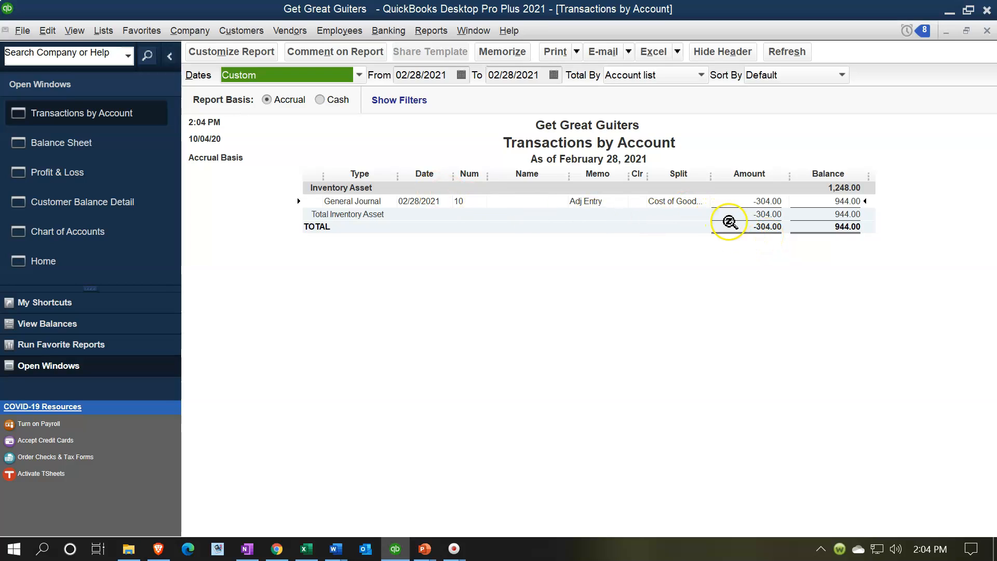
click(987, 30)
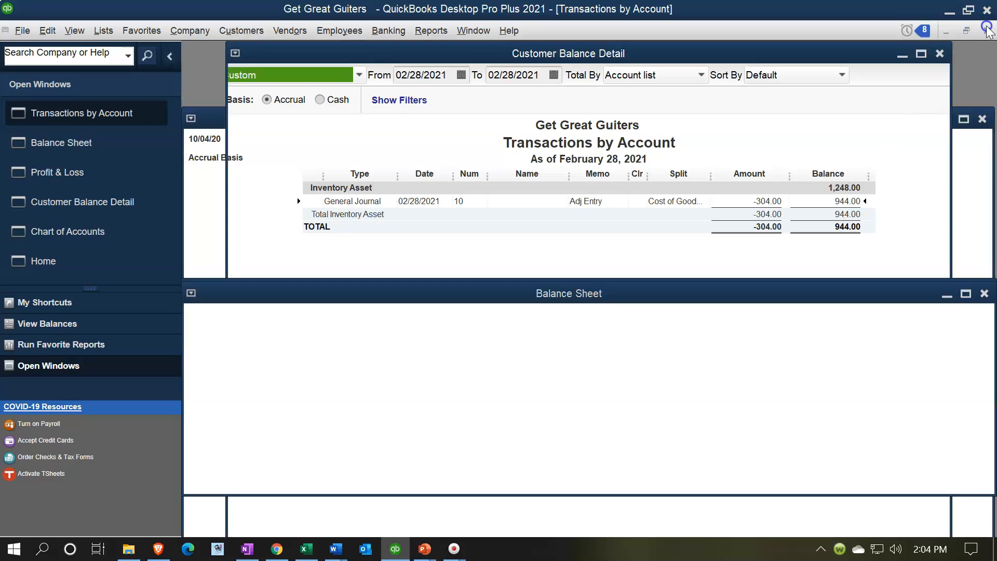
Run the Inventory Valuation Summary report as of 02/28/2021.
click(431, 30)
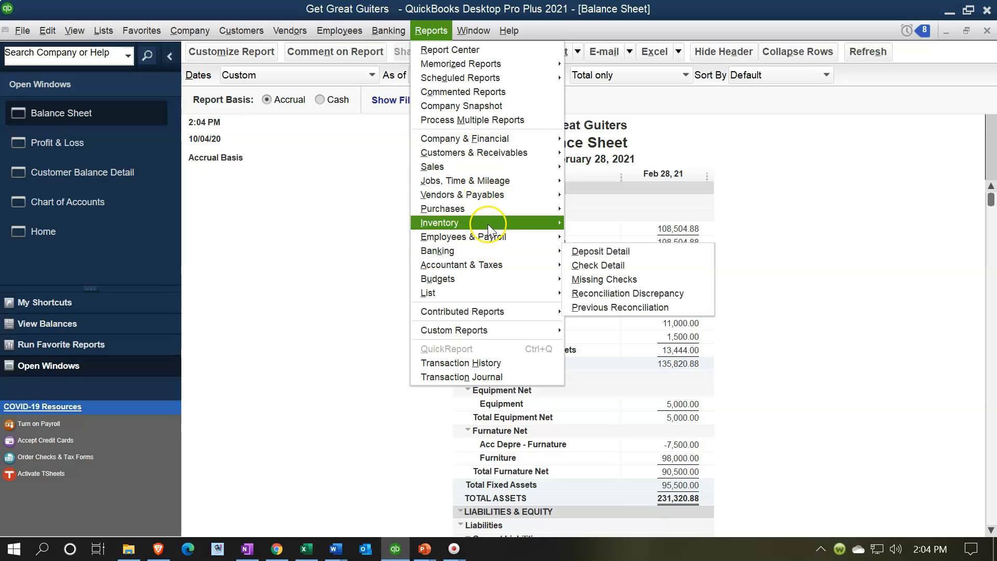
mouse_move(487, 222)
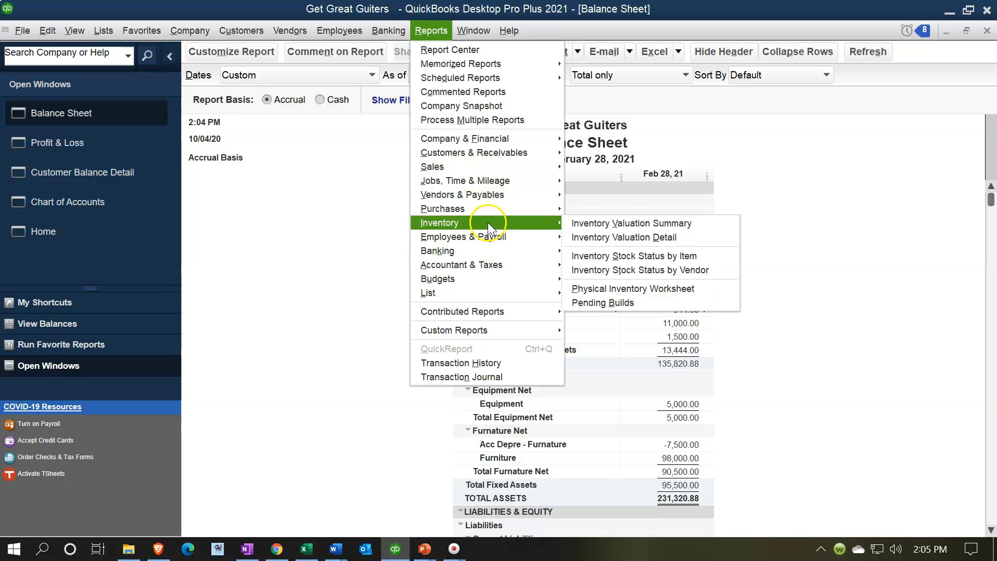
click(594, 223)
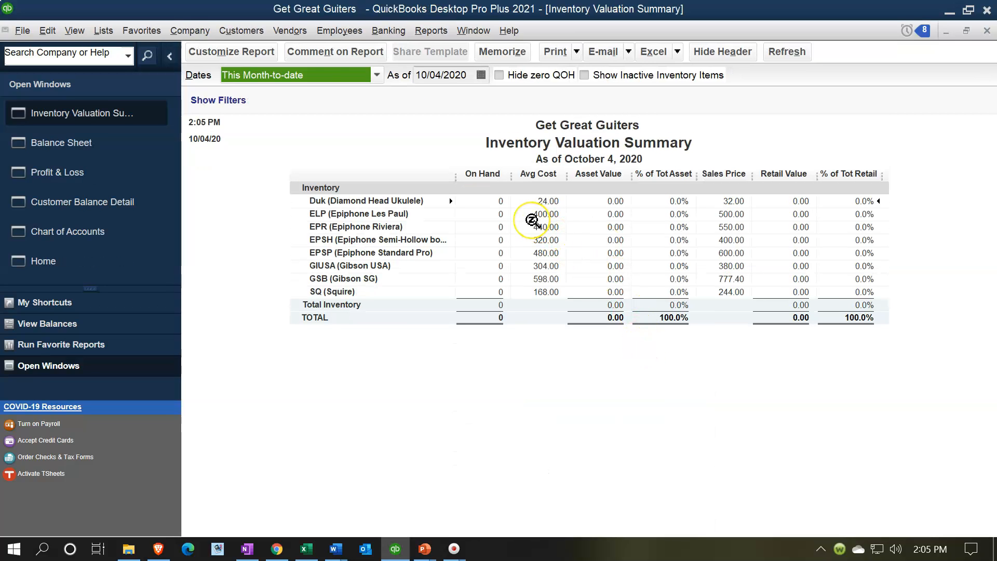
key(Tab)
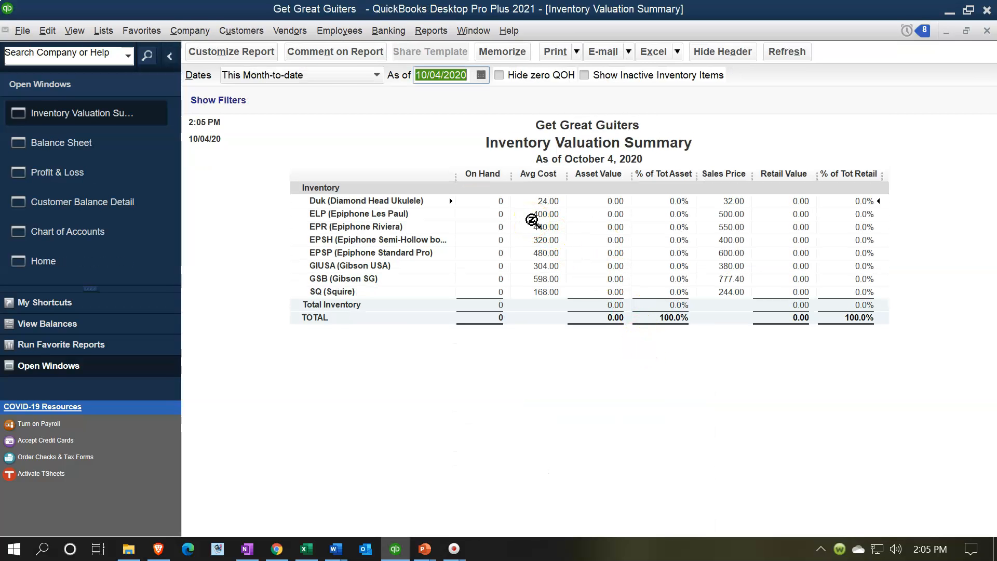
text(022/28/2021)
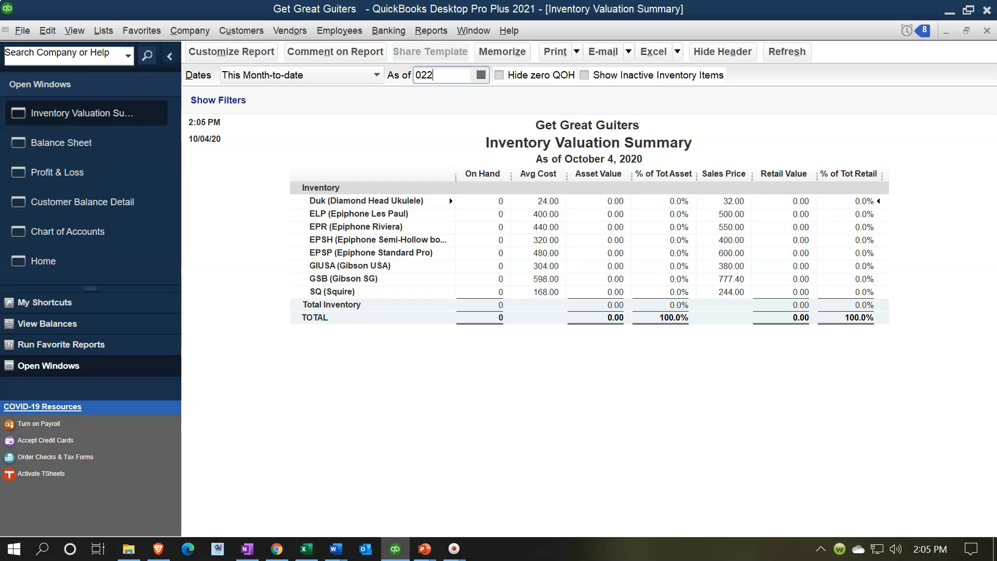
key(Tab)
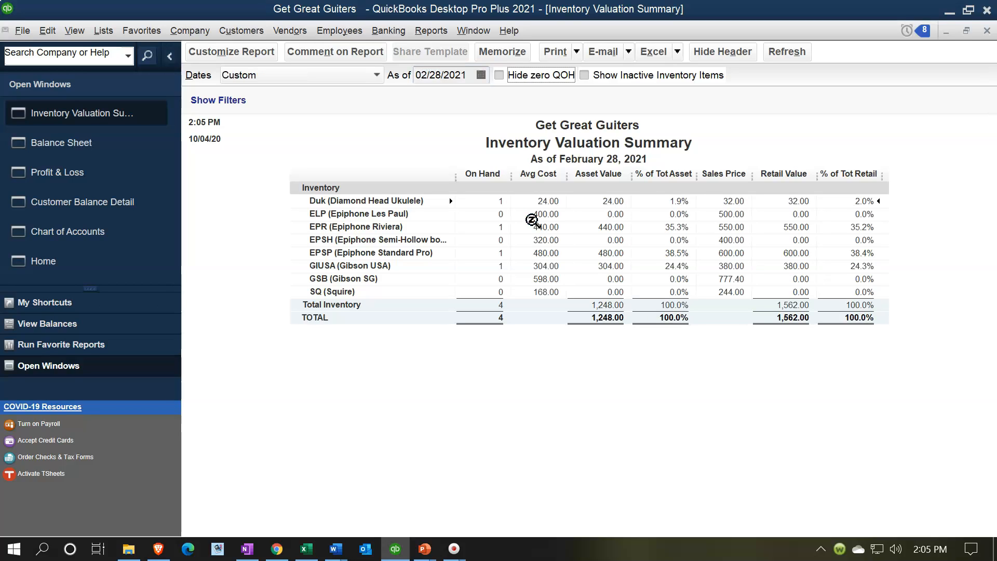
Using a compact Calculator, subtract the Balance Sheet's 944 Inventory Asset balance from the valuation summary's 1248 total.
key(XF86Calculator)
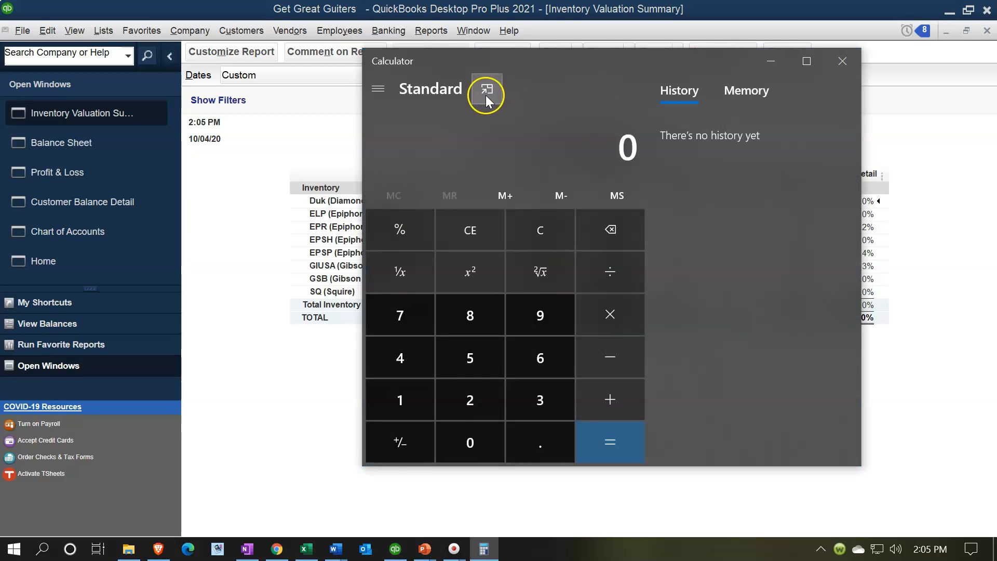
click(485, 95)
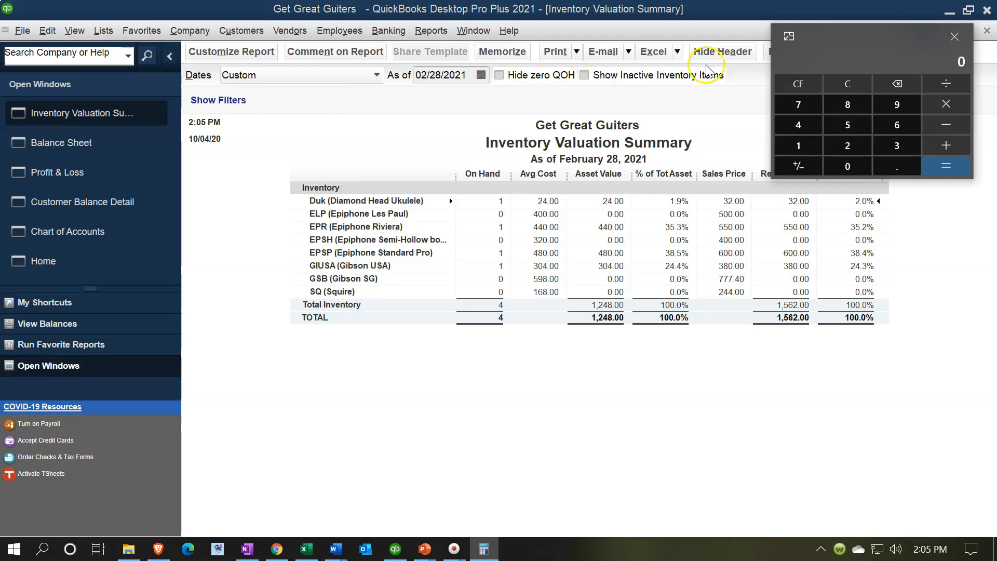
text(1248)
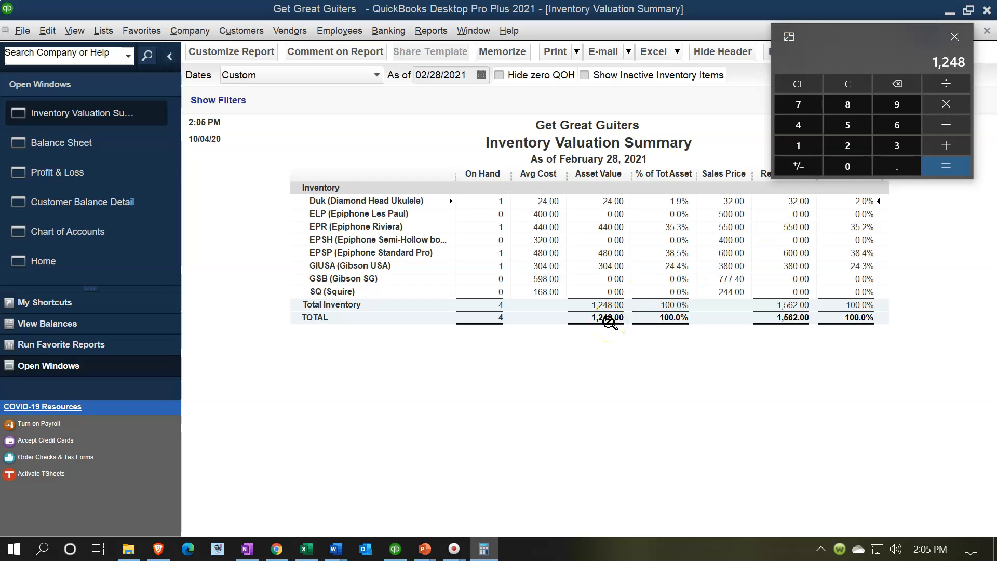
click(81, 155)
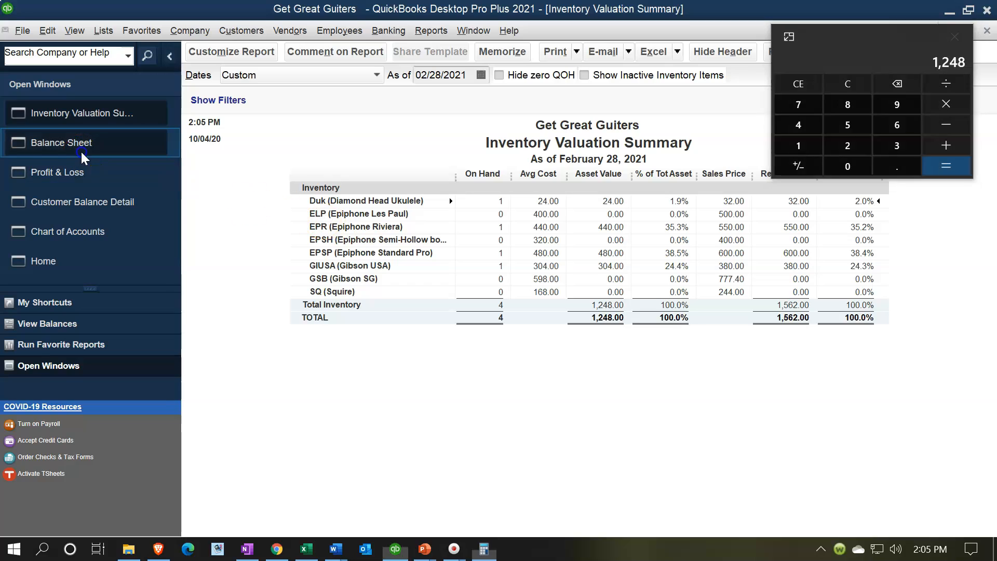
click(944, 127)
text(944)
key(Return)
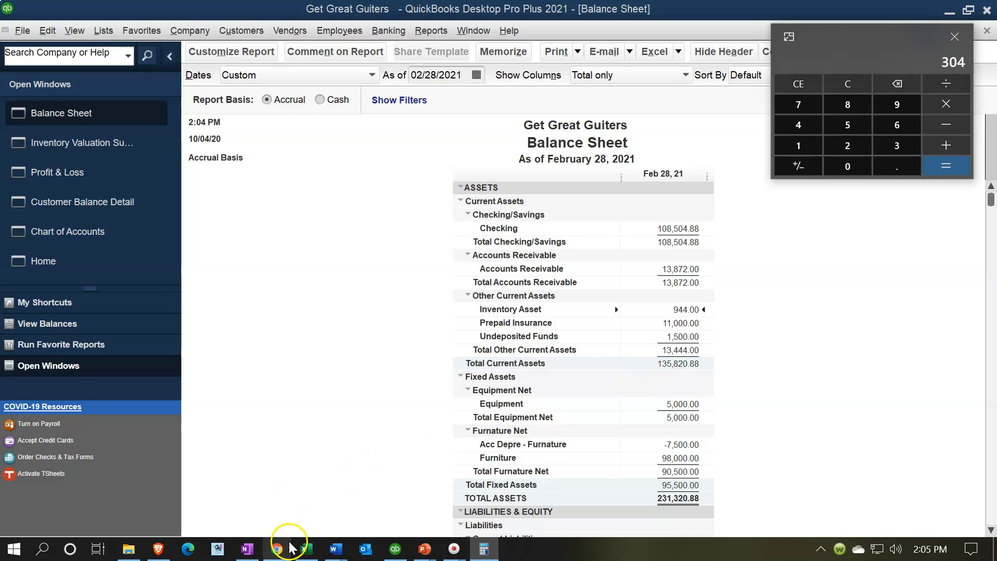
Compare the calculated difference with the Inventory Asset adjustment in the Excel worksheet, return to the Balance Sheet and move the calculator out of view.
click(307, 548)
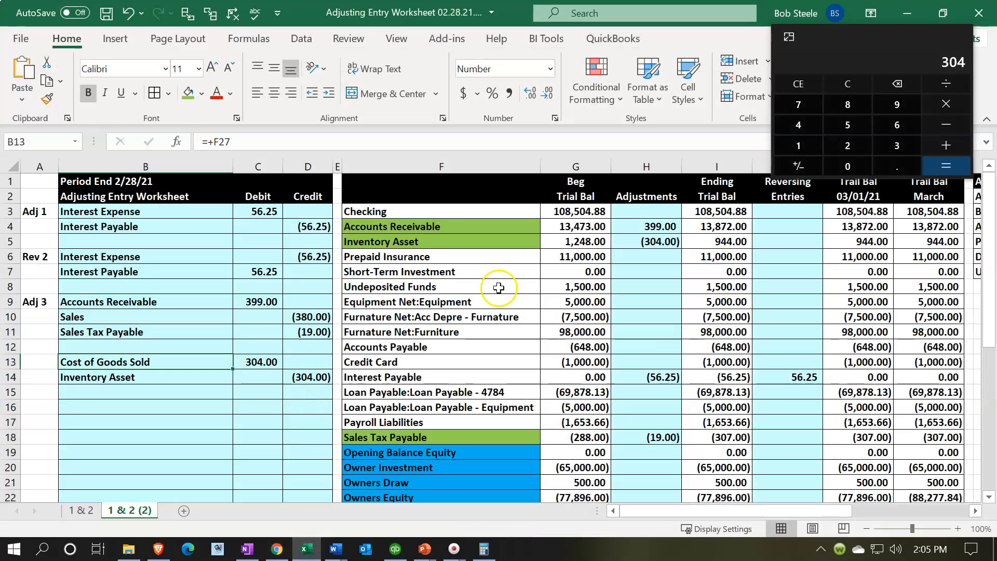
click(911, 12)
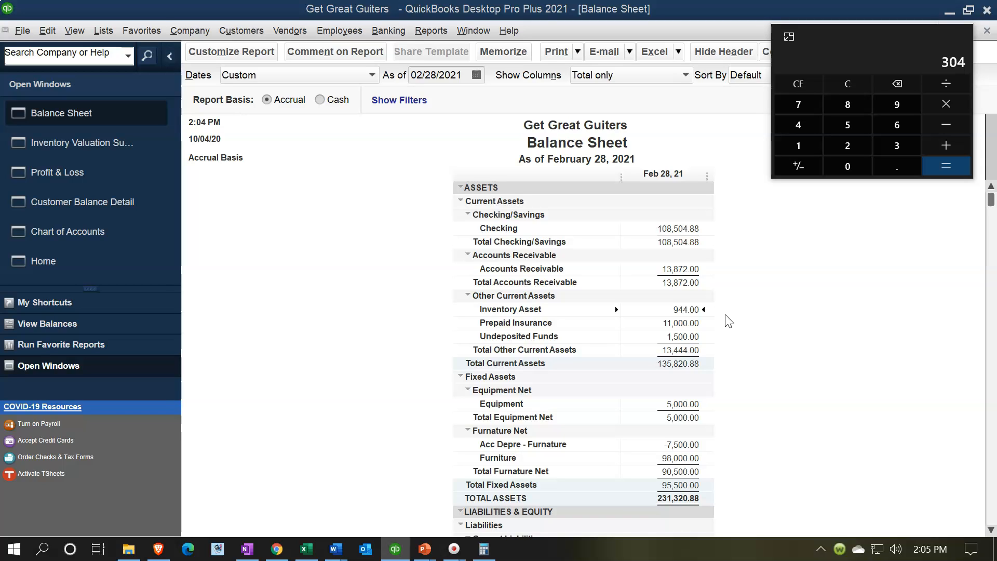
drag(877, 35, 636, 0)
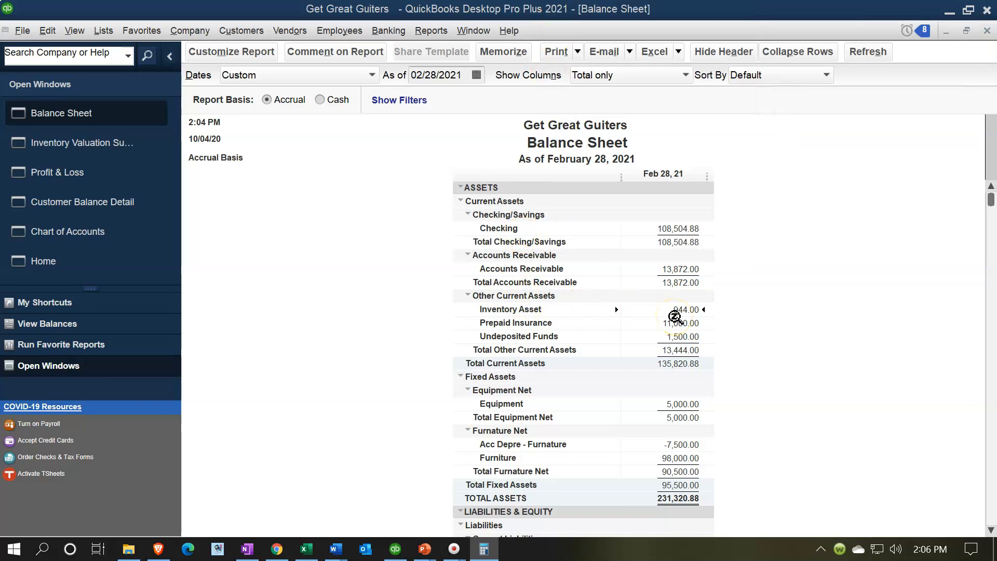
Review the Accounts Receivable, Inventory Asset and Accounts Payable lines on the Balance Sheet.
click(671, 269)
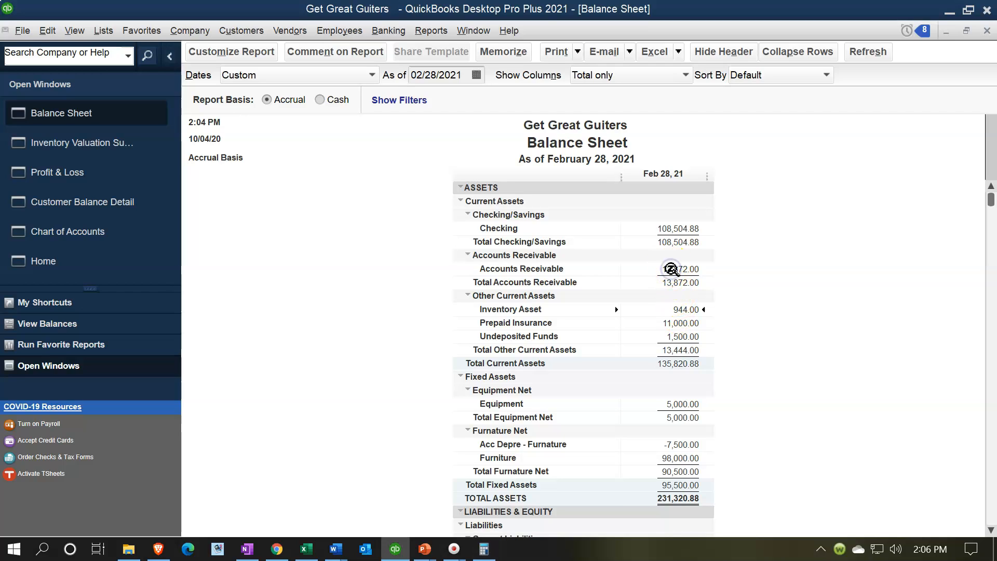
scroll(671, 269, down, 3)
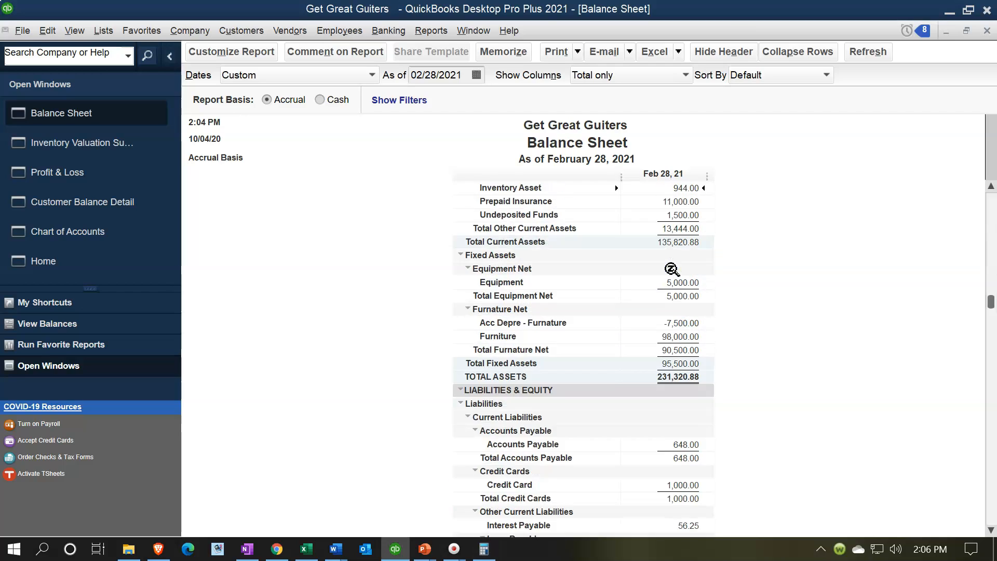
click(691, 443)
scroll(691, 441, up, 1)
scroll(691, 442, up, 1)
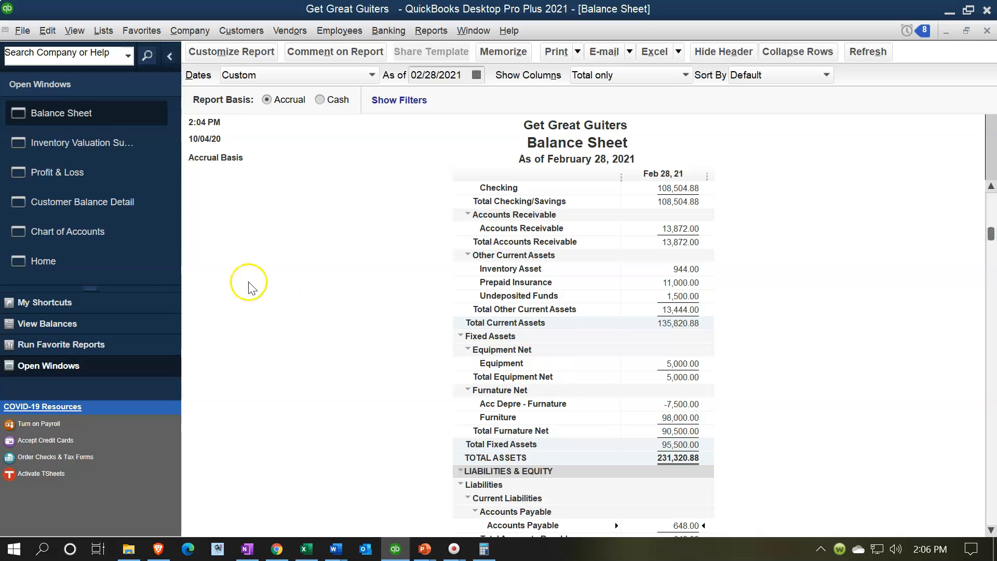
Review the transaction detail behind Cost of Goods Sold on the Profit & Loss report and close the detail.
click(61, 179)
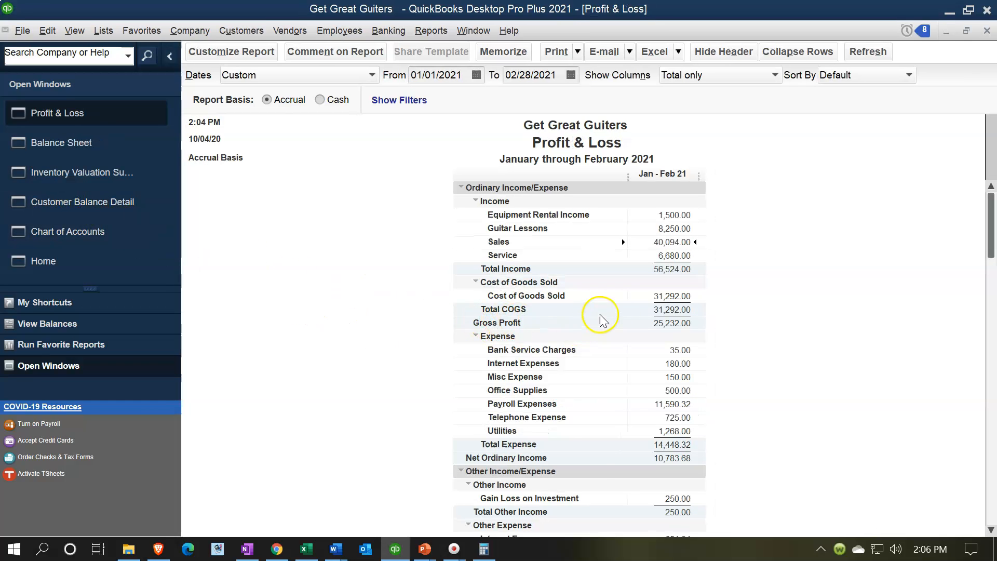
double_click(670, 295)
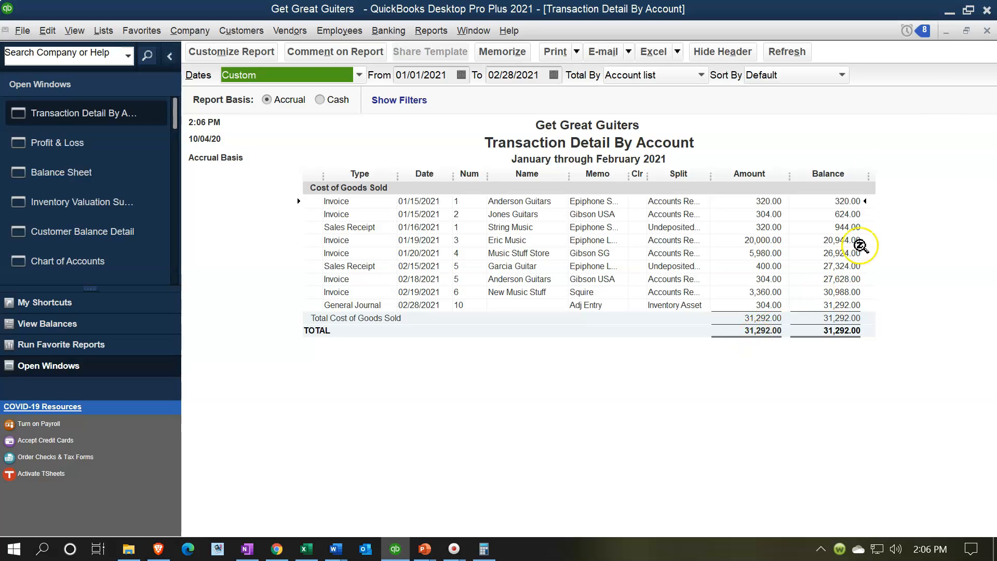
click(987, 31)
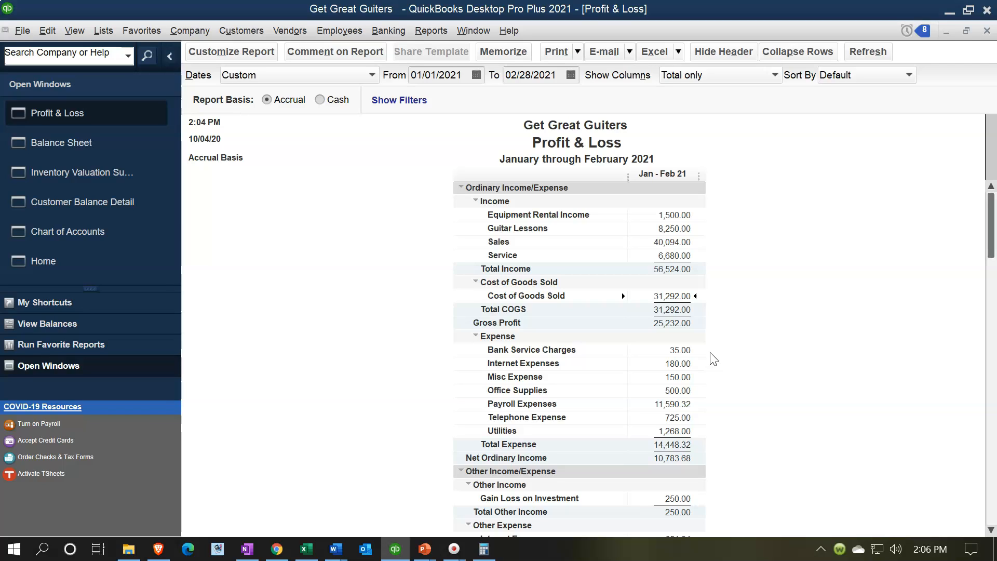
Compare net income on the Profit & Loss report with the Ending Trial Bal net income in the Excel worksheet.
scroll(714, 359, down, 2)
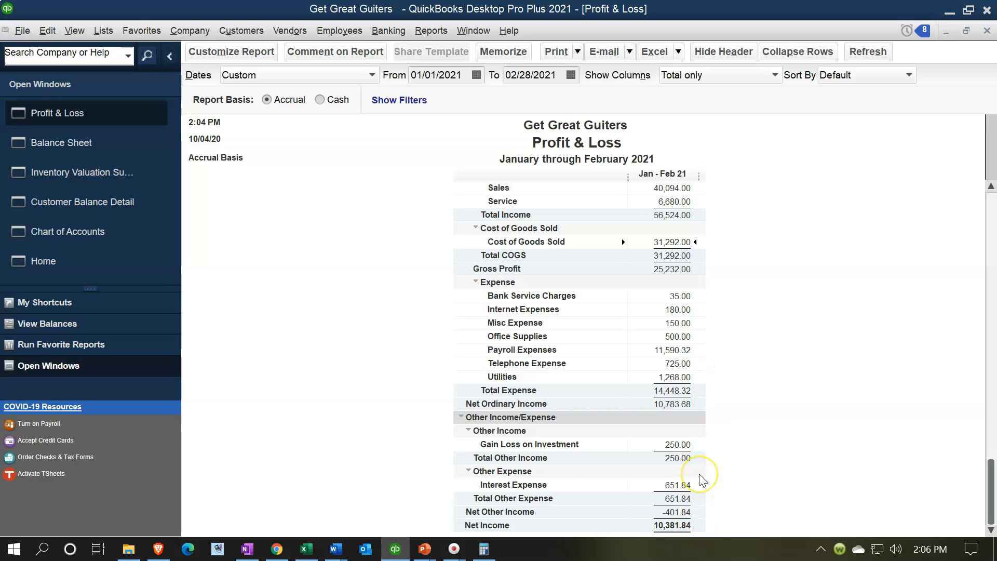
click(396, 549)
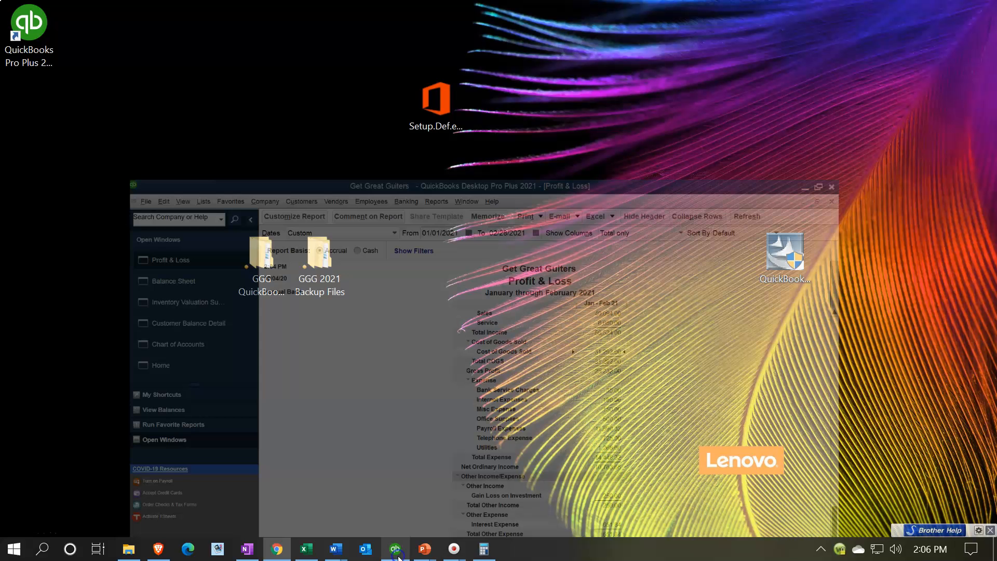
click(396, 551)
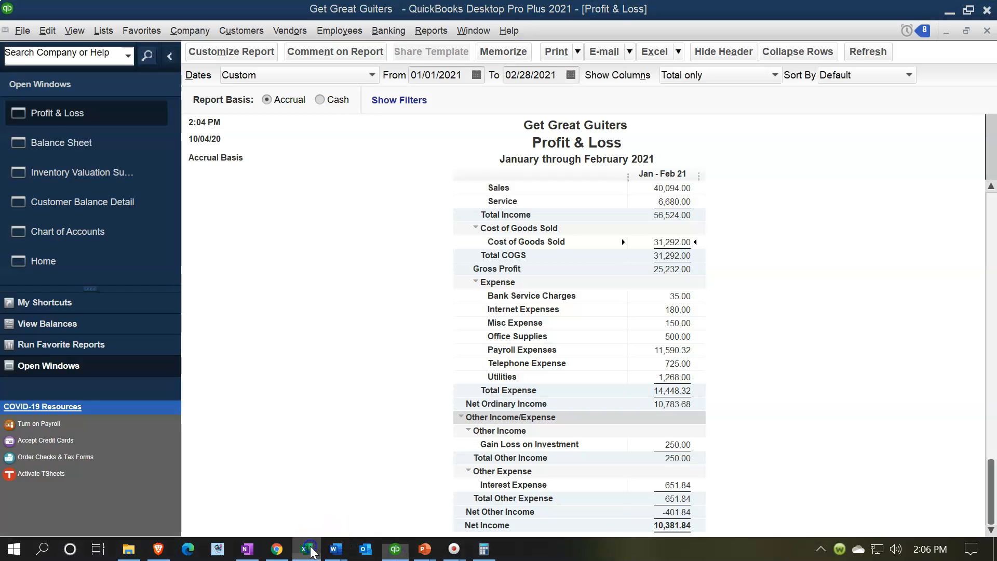
click(311, 552)
click(645, 346)
scroll(645, 348, down, 8)
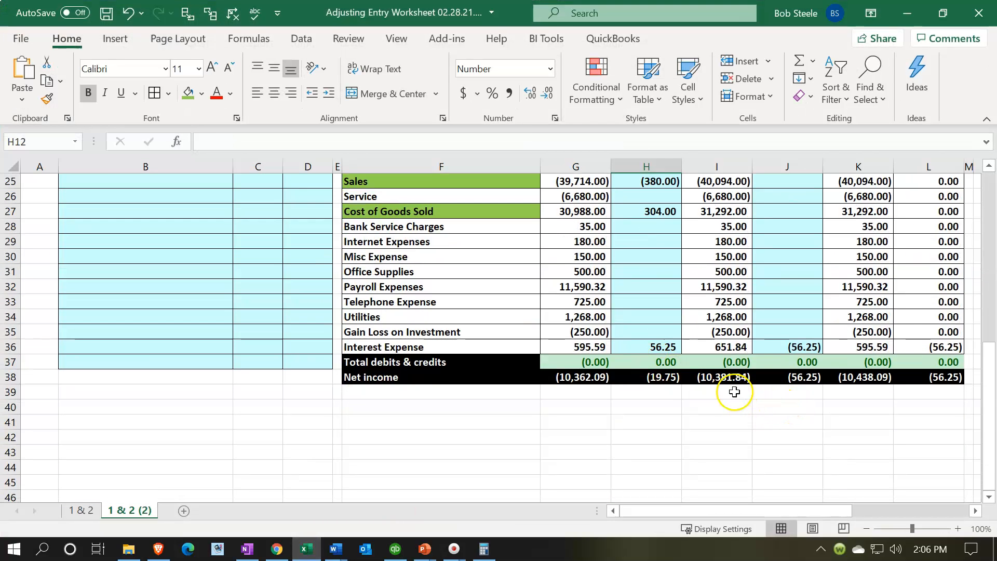
click(724, 380)
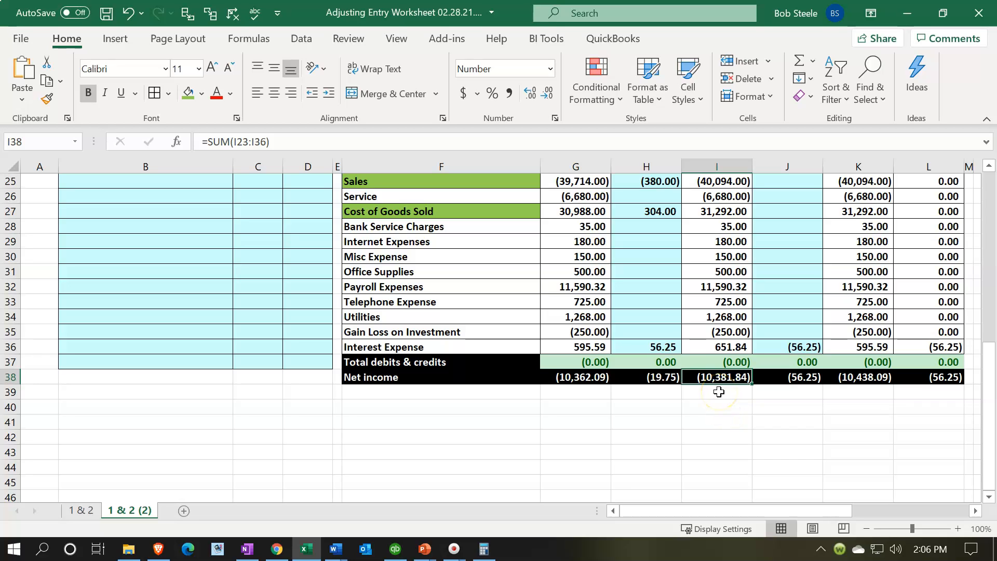
Compare the Accounts Receivable and Inventory Asset balances in the Excel worksheet with those lines on the QuickBooks Balance Sheet.
scroll(719, 392, up, 8)
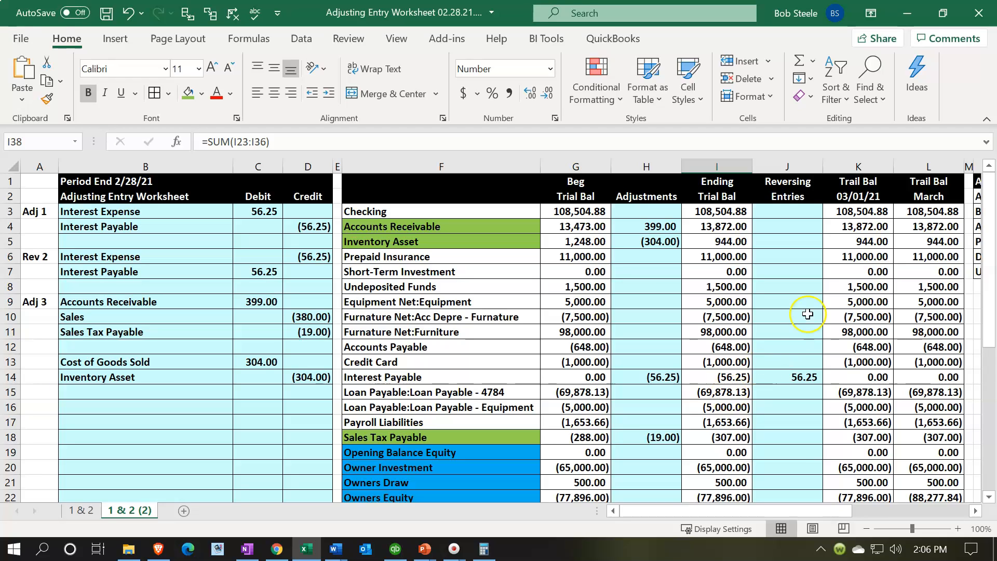
click(838, 224)
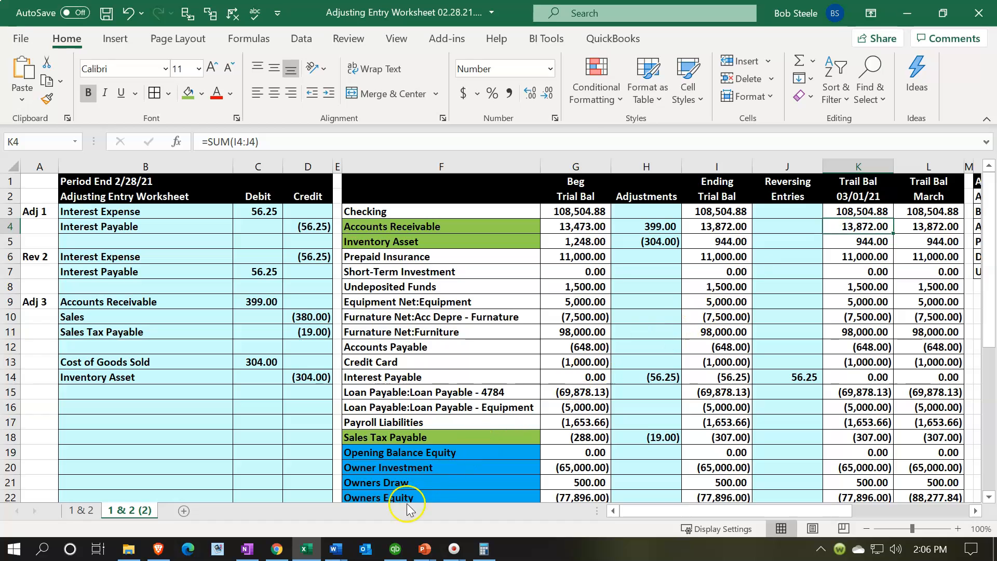
click(395, 549)
click(109, 156)
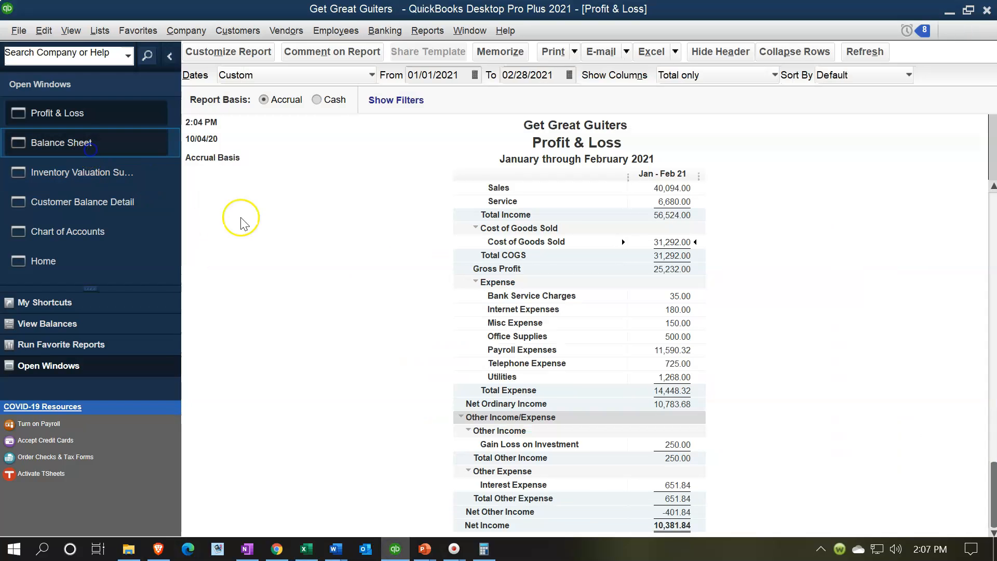
click(664, 232)
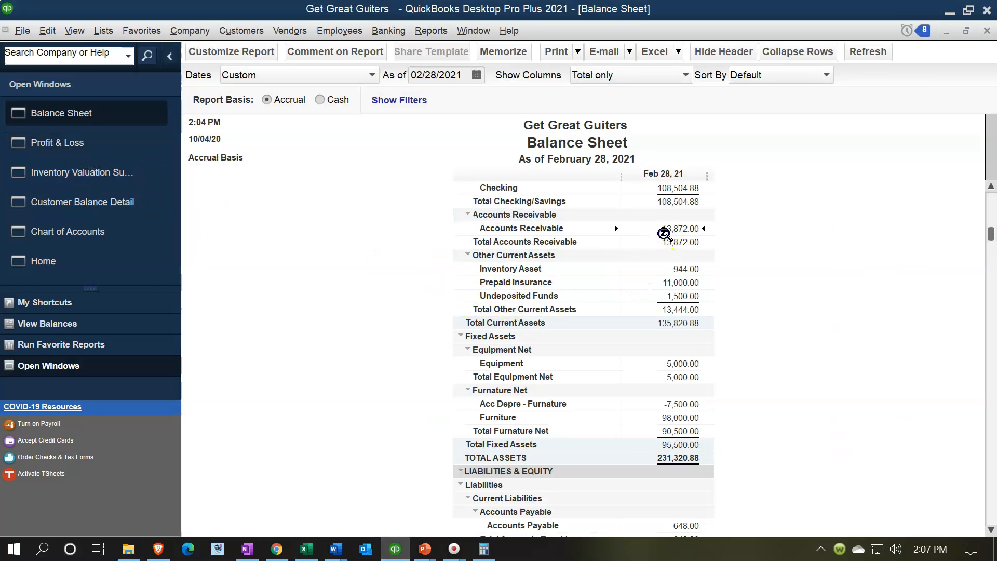
mouse_move(404, 554)
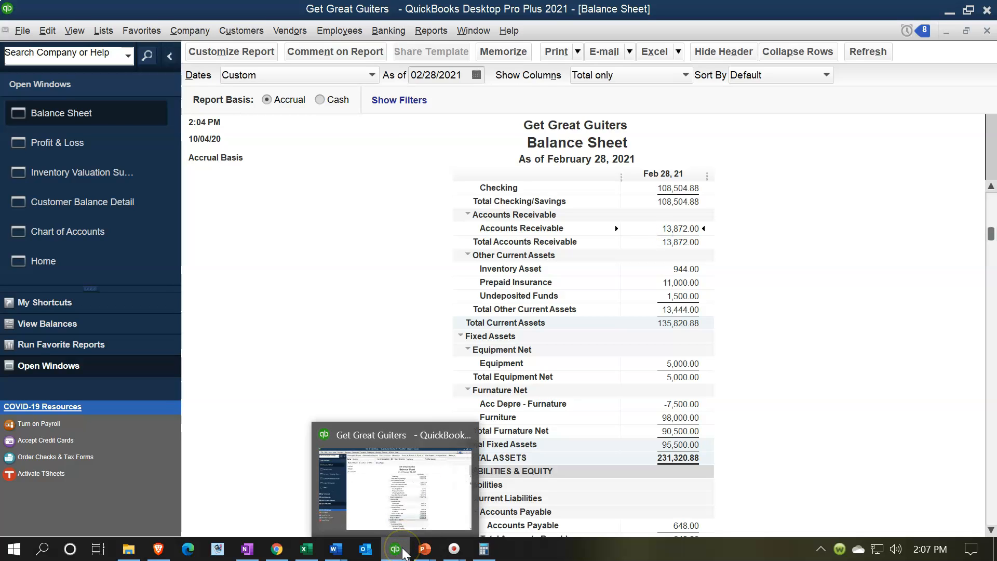
click(404, 554)
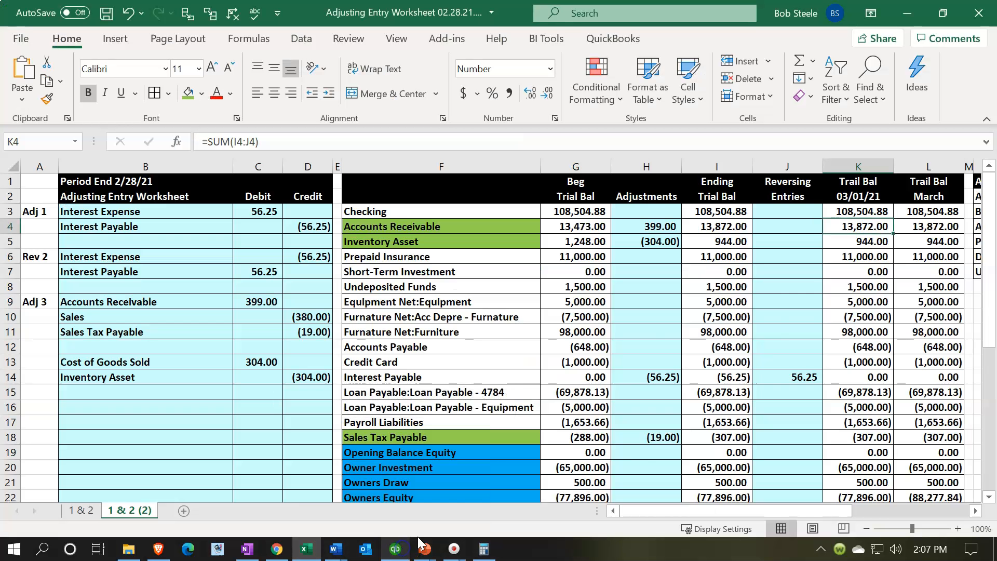
click(833, 243)
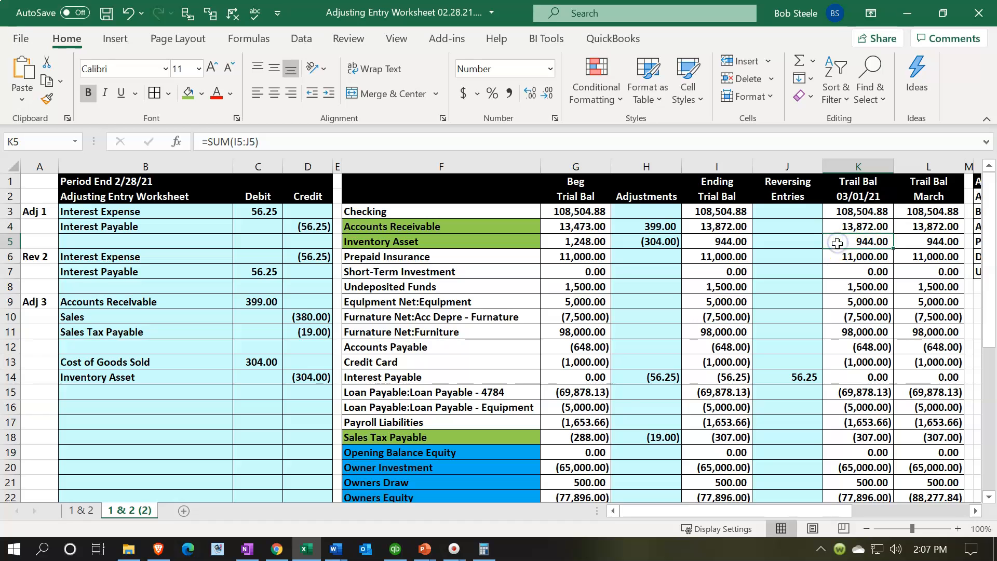
click(395, 549)
click(681, 268)
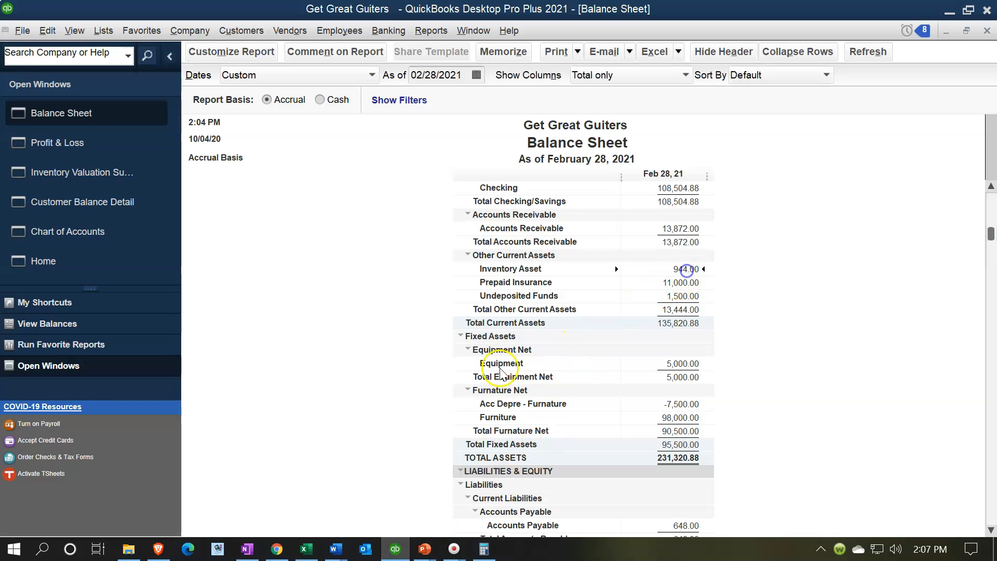
Compare the worksheet's ending Sales Tax Payable balance in Excel with the liabilities section of the QuickBooks Balance Sheet.
click(395, 549)
scroll(762, 316, down, 3)
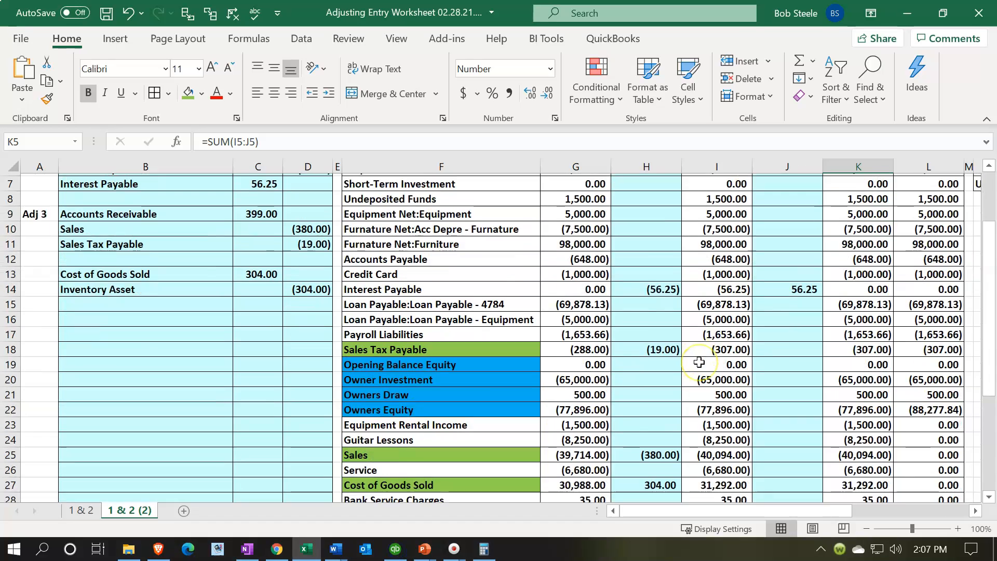
click(734, 303)
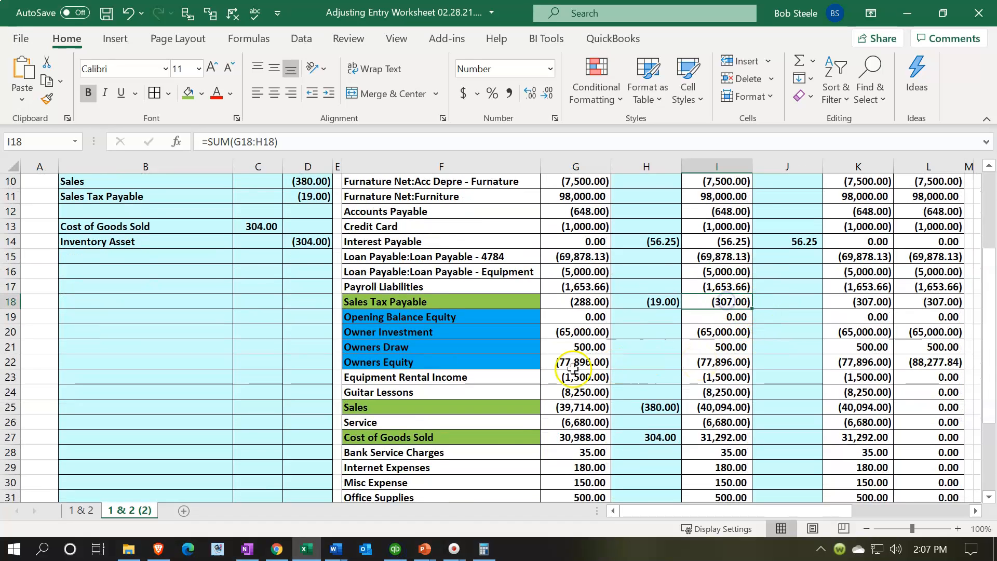
click(395, 549)
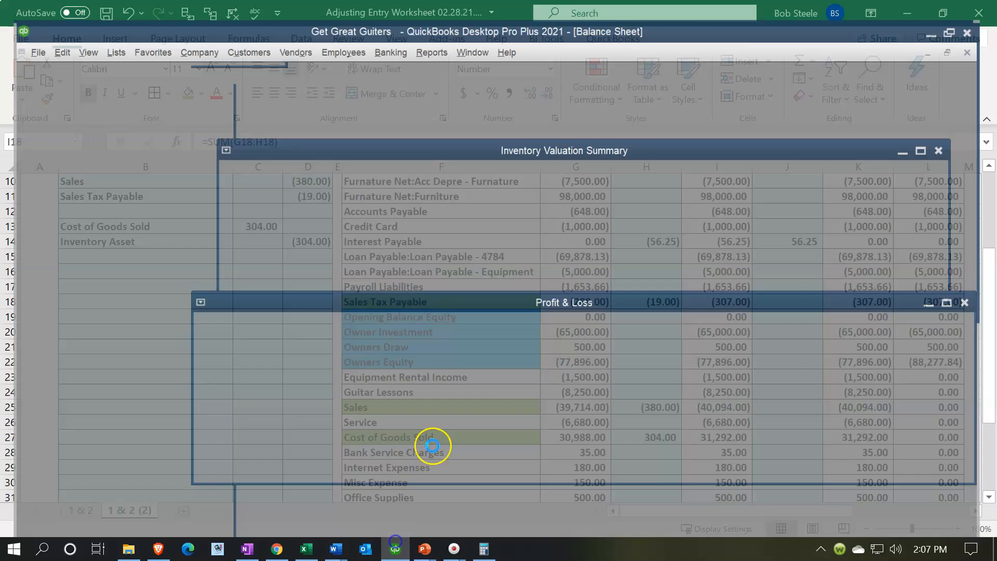
scroll(451, 385, down, 3)
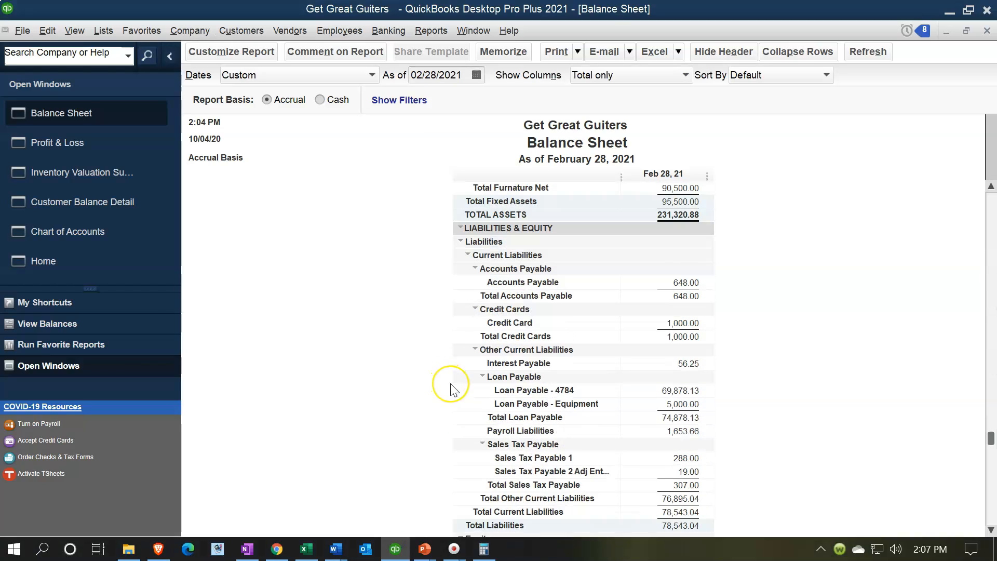
scroll(451, 386, down, 2)
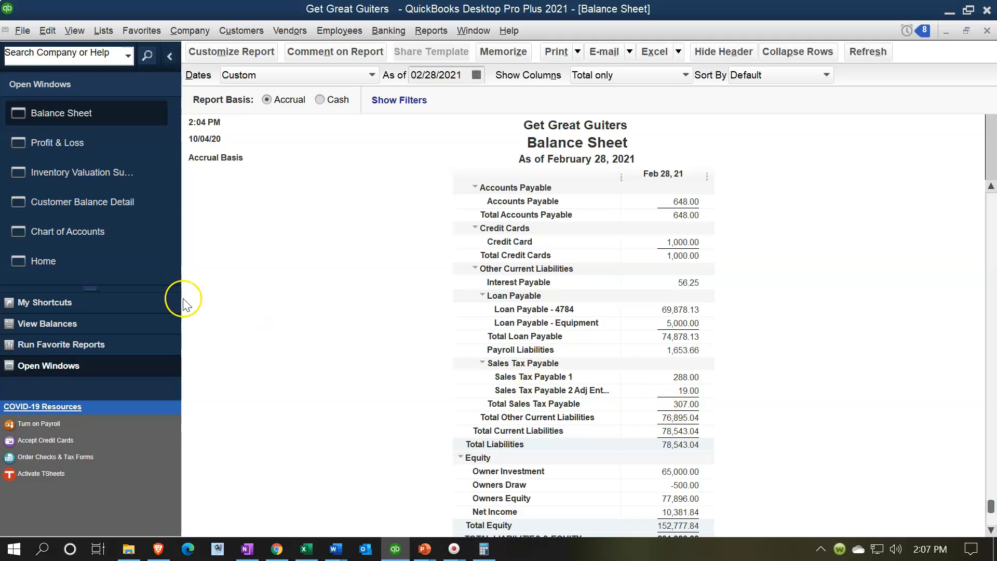
Compare Sales and Cost of Goods Sold on the Profit & Loss report with their ending balances in the Excel worksheet.
click(93, 157)
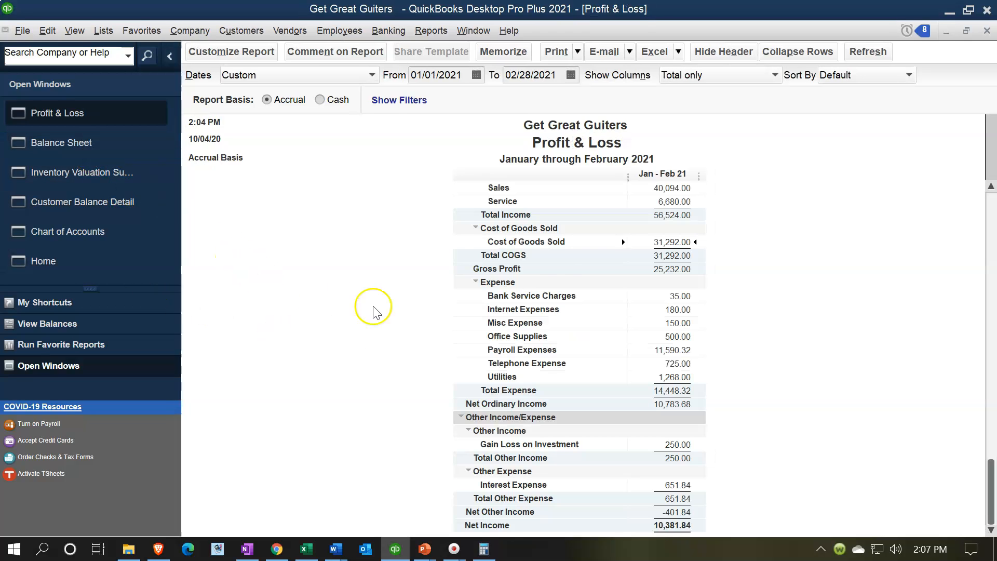
scroll(578, 242, up, 2)
click(646, 241)
click(395, 548)
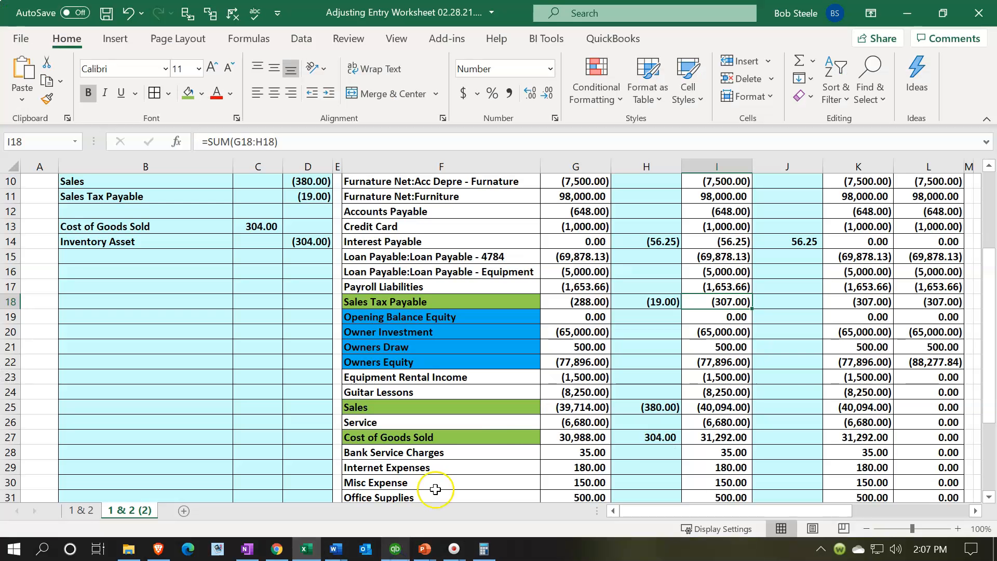
click(716, 407)
click(716, 437)
scroll(581, 470, down, 1)
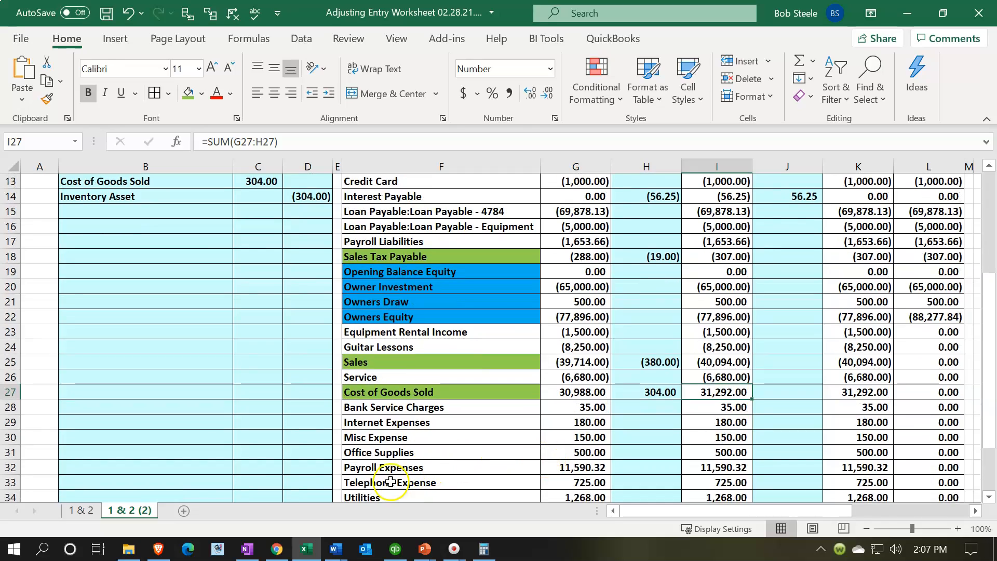
click(310, 549)
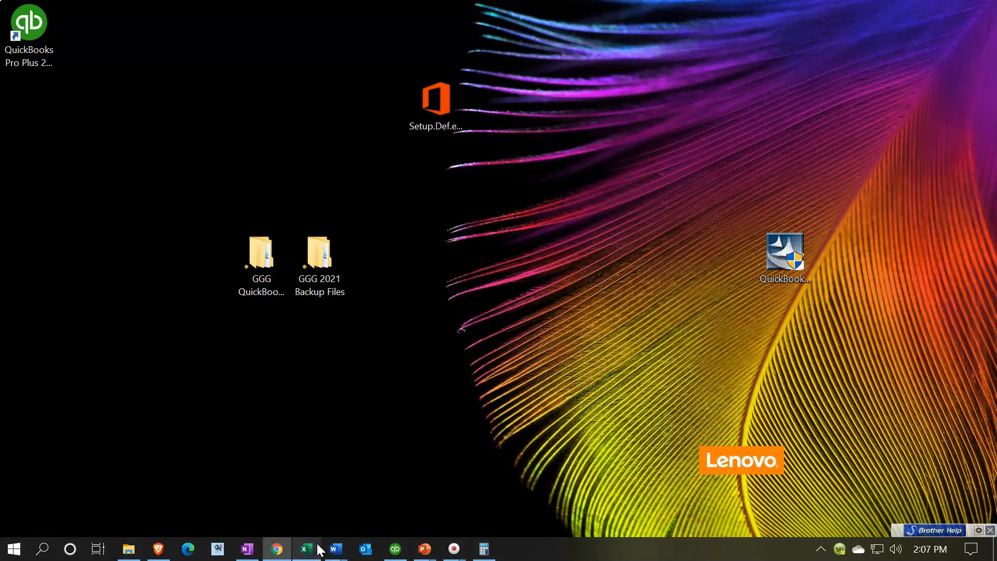
click(395, 548)
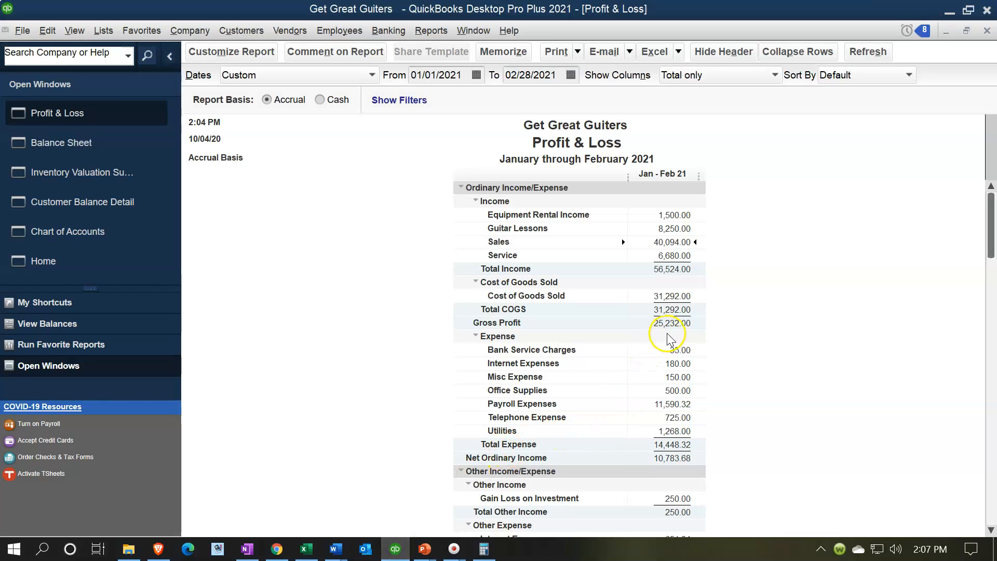
click(680, 300)
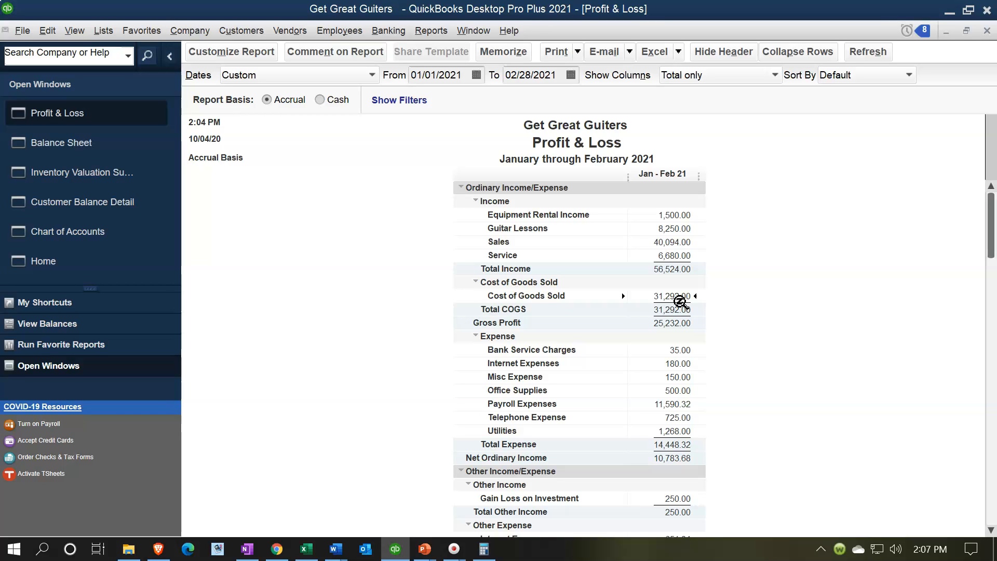
click(672, 316)
Extend the Cost of Goods Sold transaction detail through 03/05/2021, examine the March invoice line and close the detail report.
double_click(663, 296)
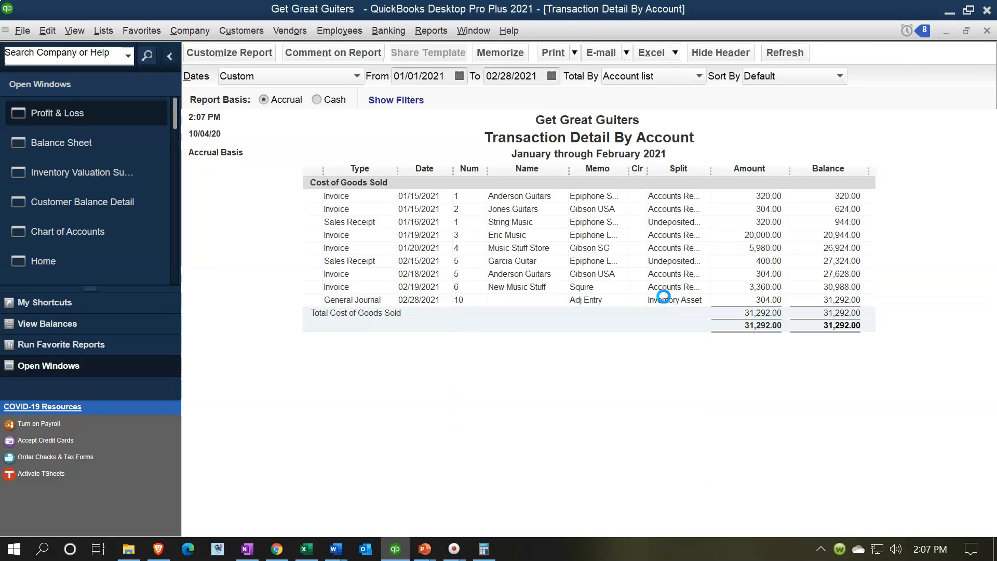
click(538, 72)
key(plus)
key(plus)
key(plus)
key(plus)
key(plus)
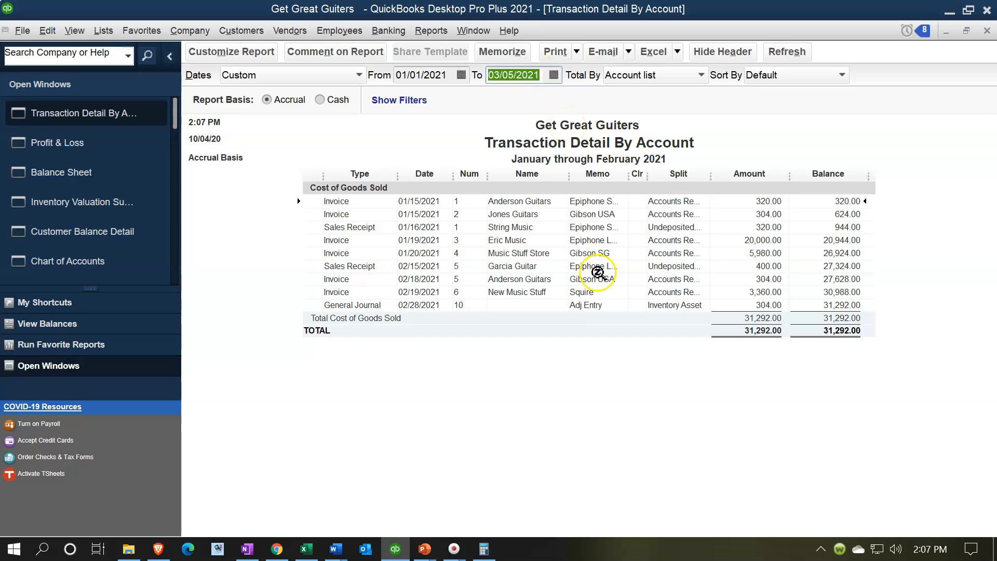
click(607, 407)
click(756, 315)
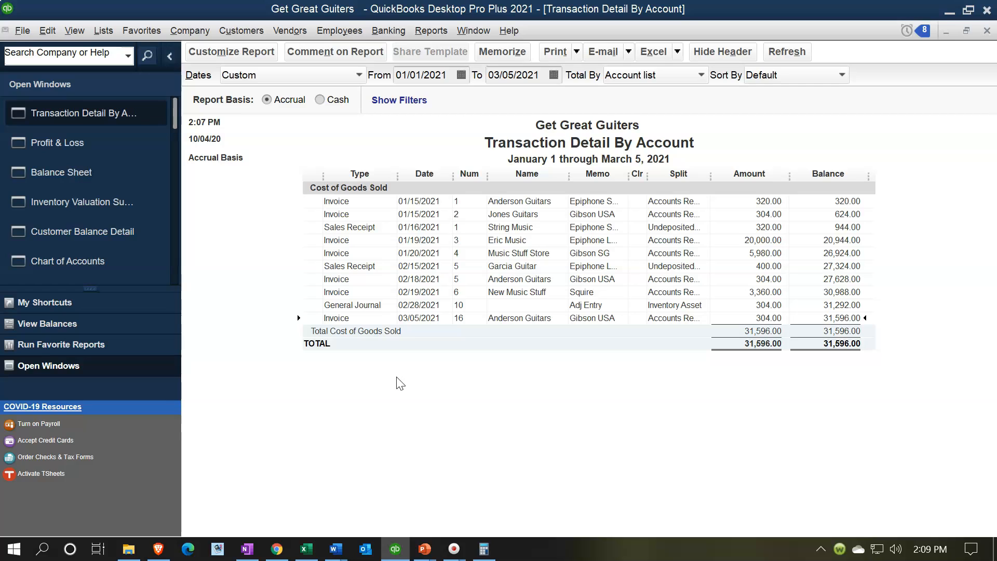
click(986, 31)
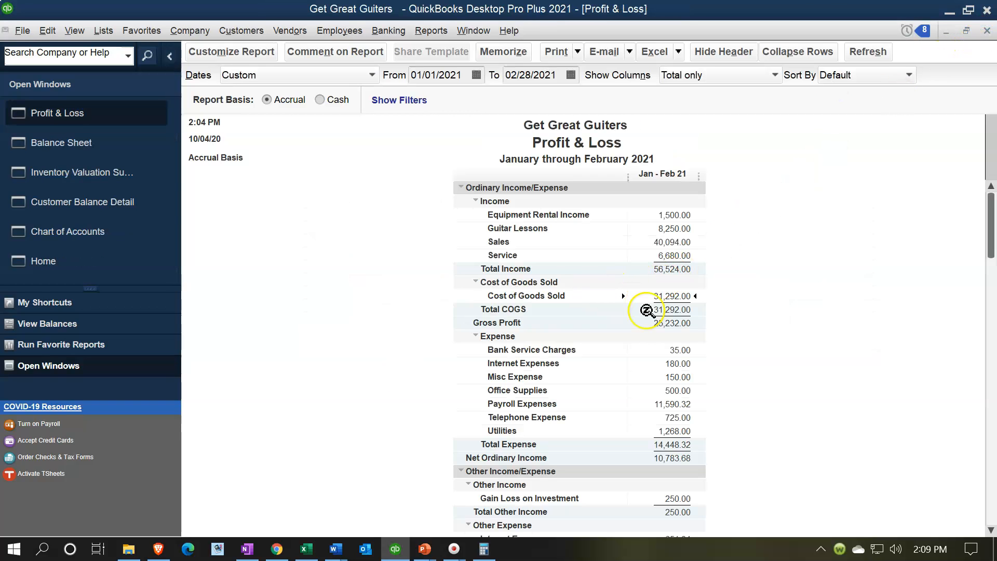
Review the liabilities and equity on the Balance Sheet, and the Profit & Loss report down to net income.
click(89, 154)
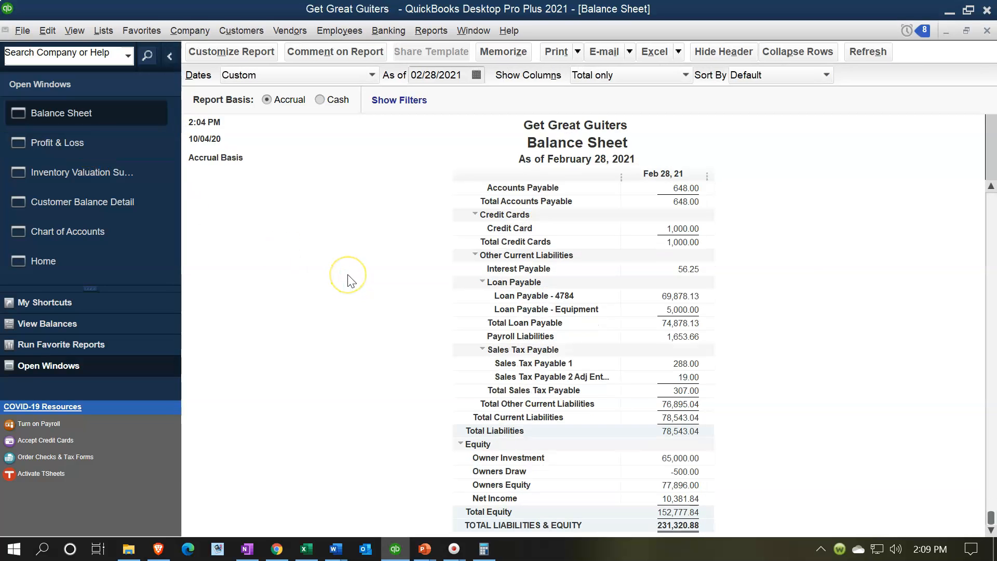
click(80, 148)
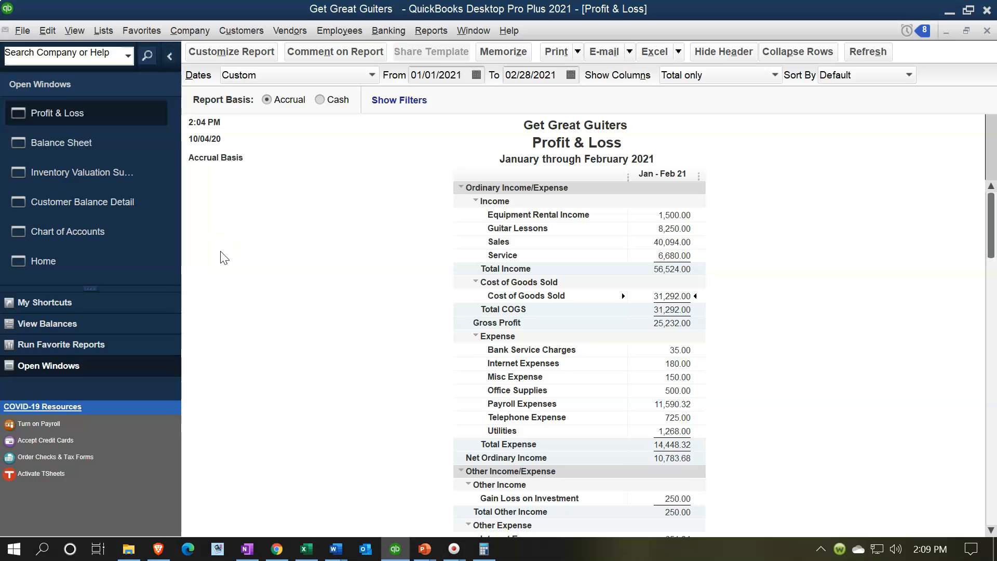
scroll(224, 257, down, 2)
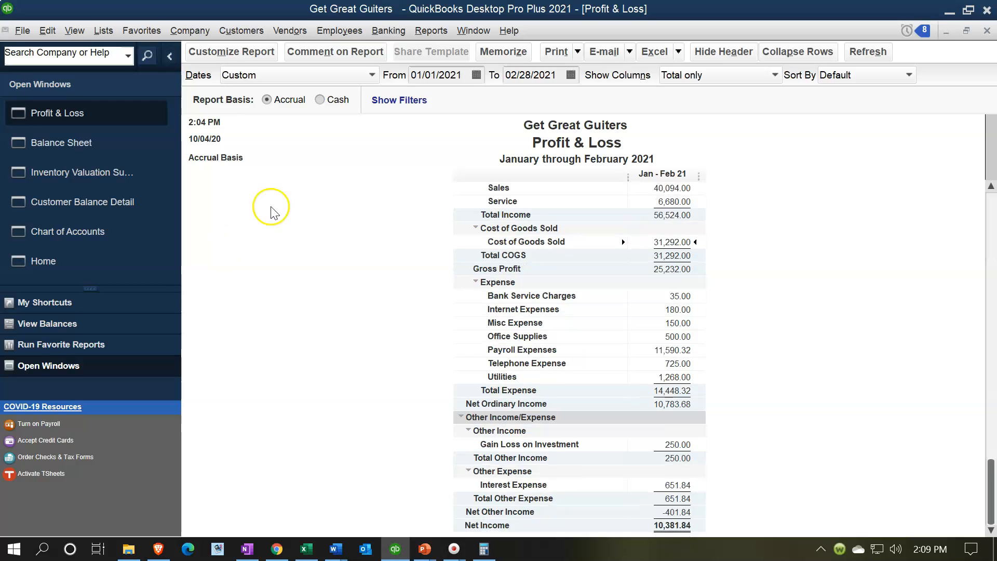
Open the Trial Balance report, set its date range from 01/01/2021 to 02/28/2021, and review the accounts down to the totals.
click(426, 32)
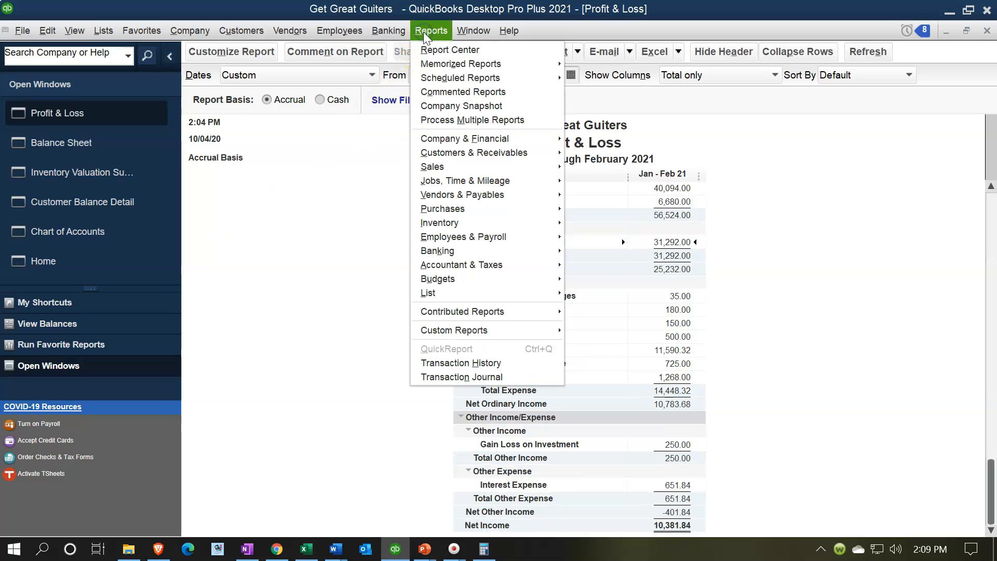
click(471, 256)
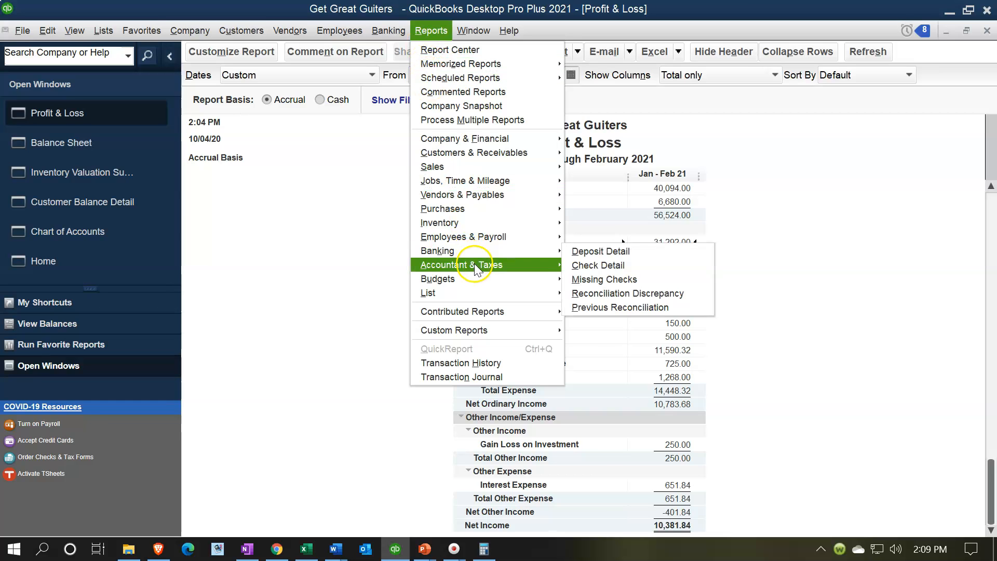
mouse_move(474, 264)
click(593, 263)
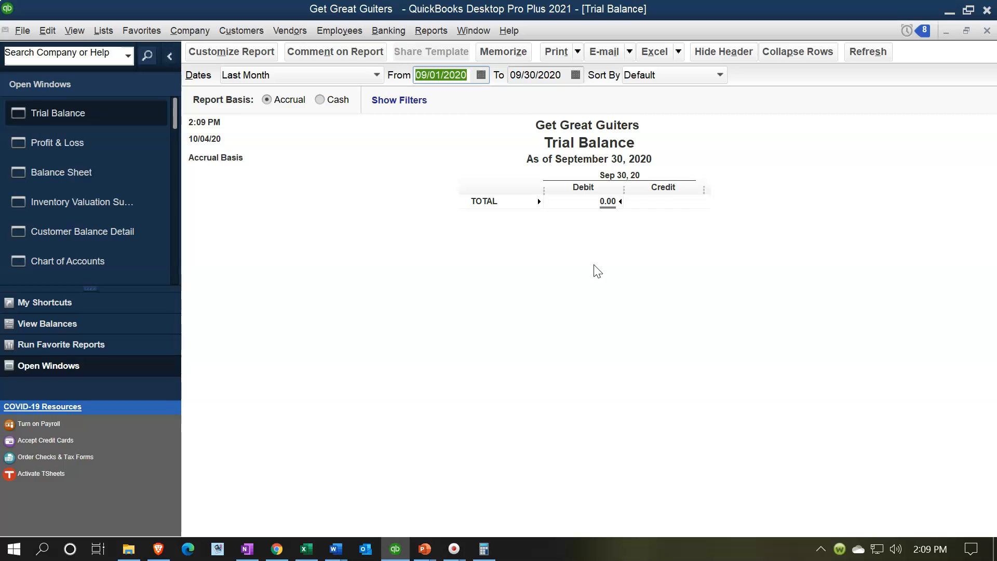
text(010121)
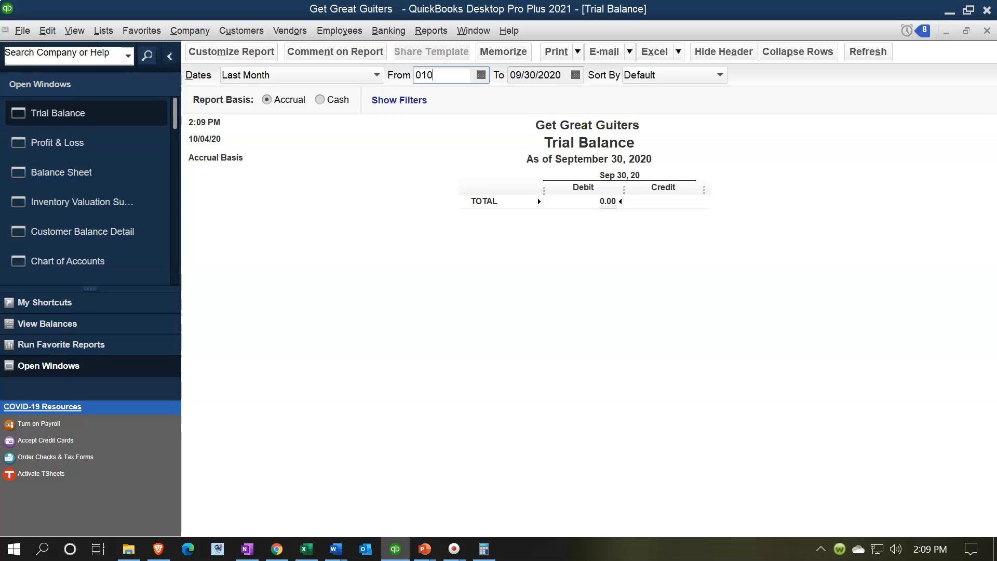
key(Tab)
text(022821)
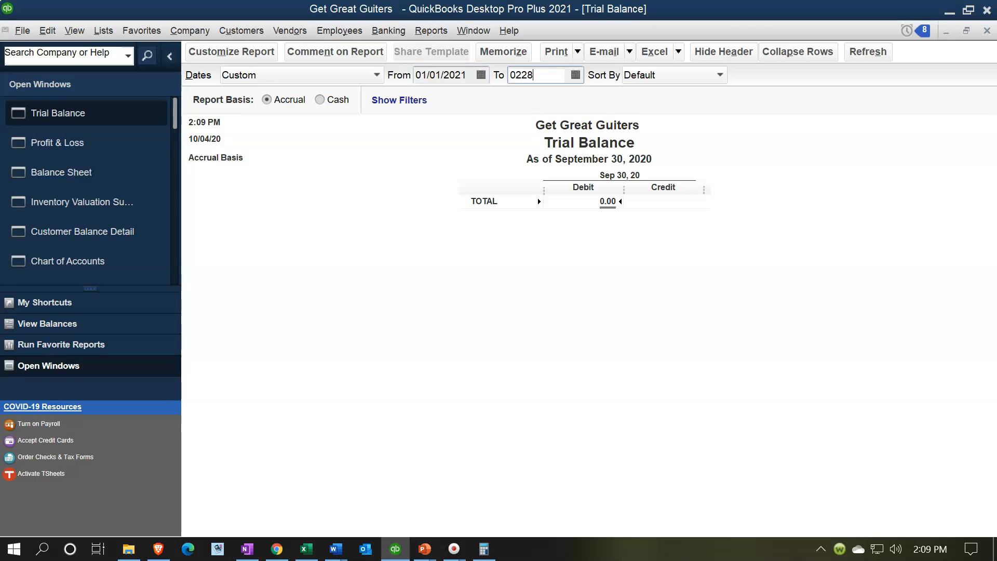
key(Tab)
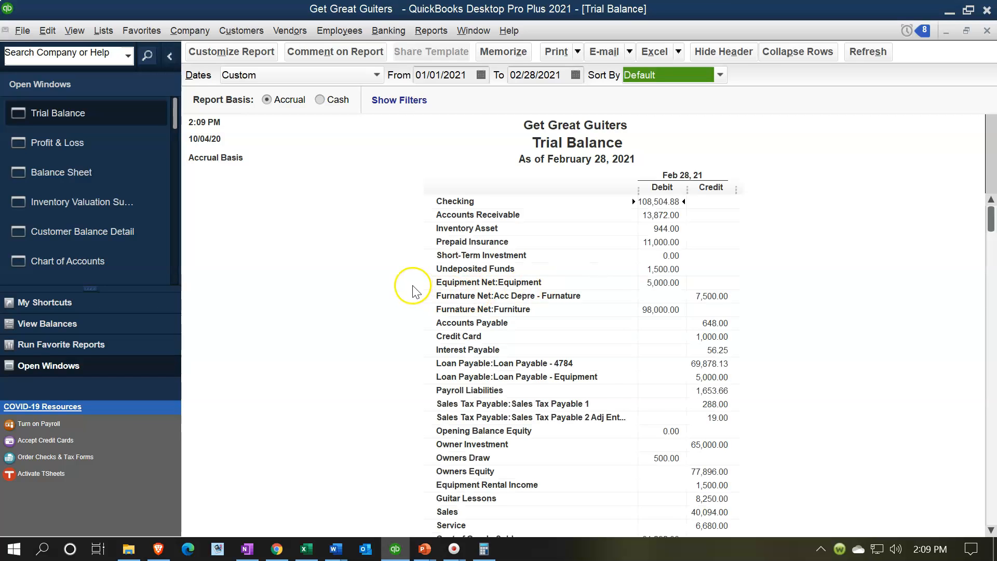
scroll(390, 291, down, 2)
scroll(391, 295, down, 2)
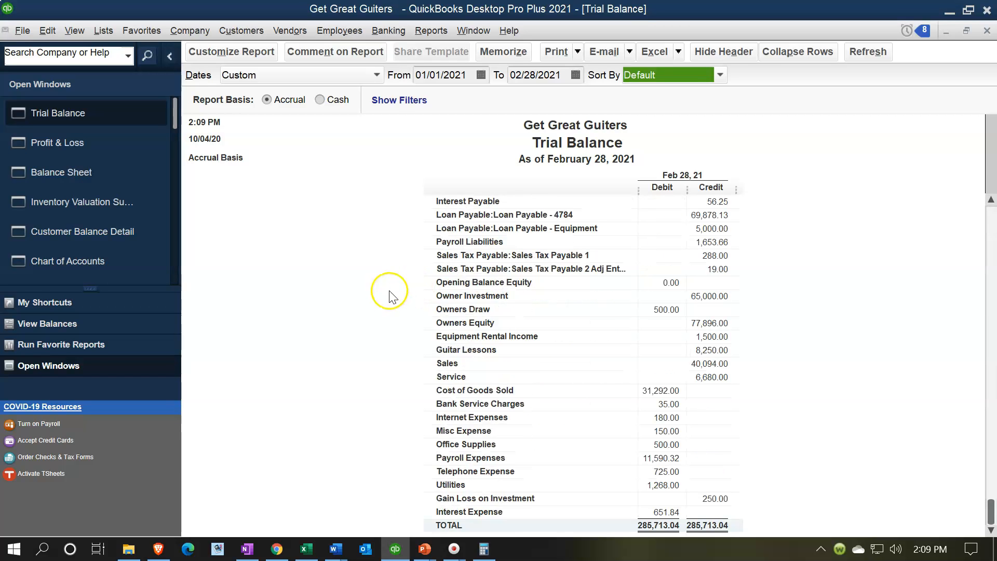